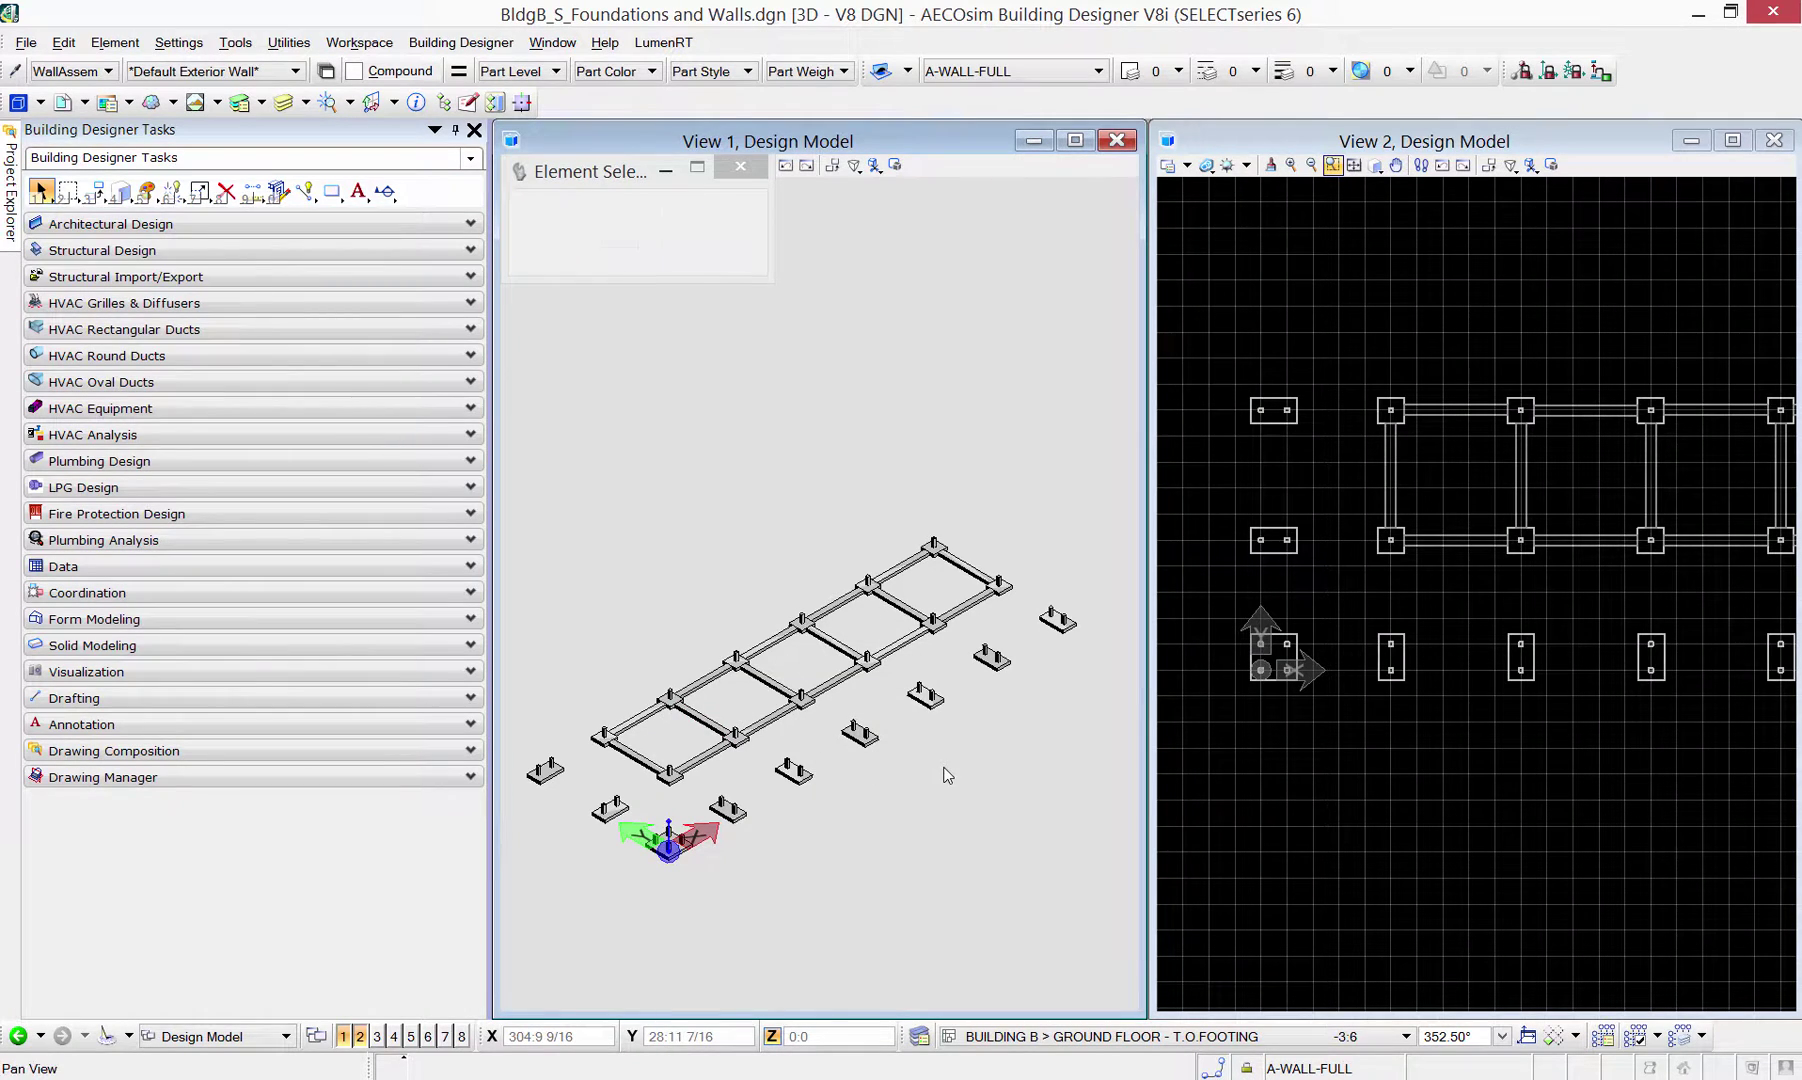
# - Tile the two design views side by side and slide out the Project Explorer panel
pyautogui.moveTo(941, 773); pyautogui.dragTo(935, 781, button='middle')
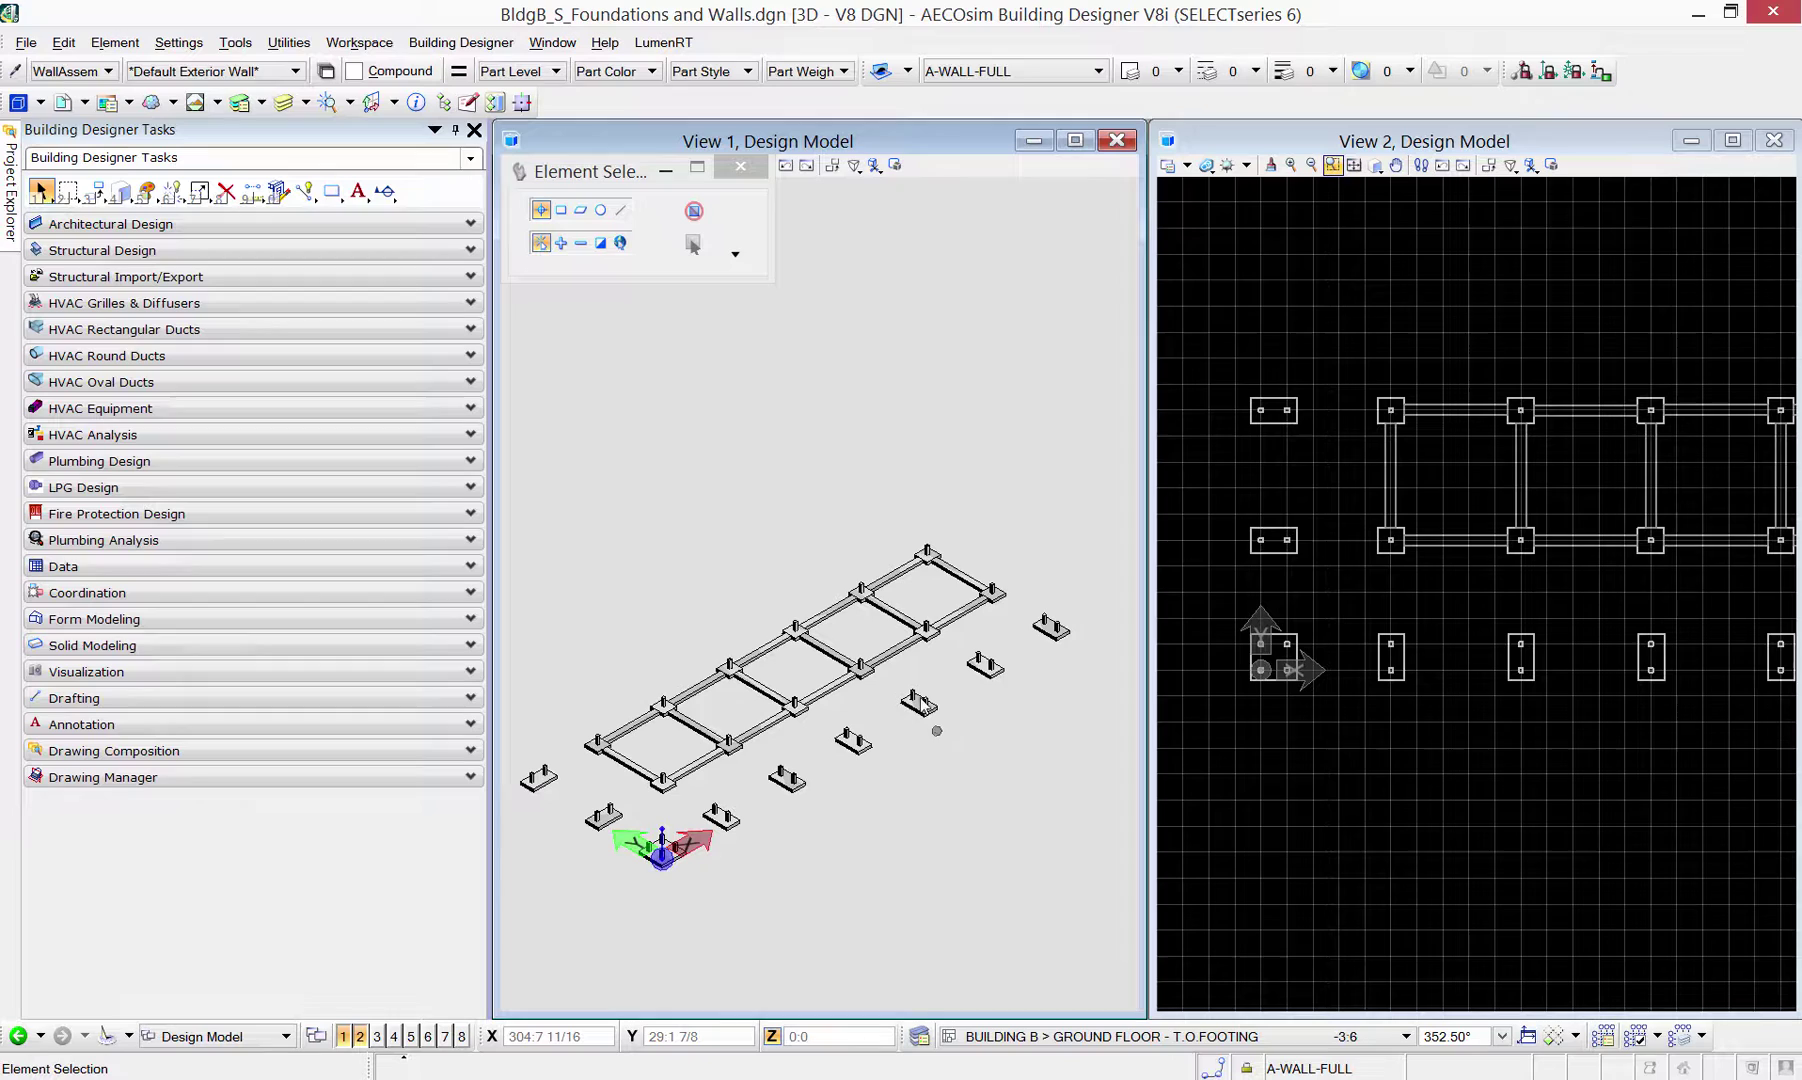
pyautogui.click(832, 165)
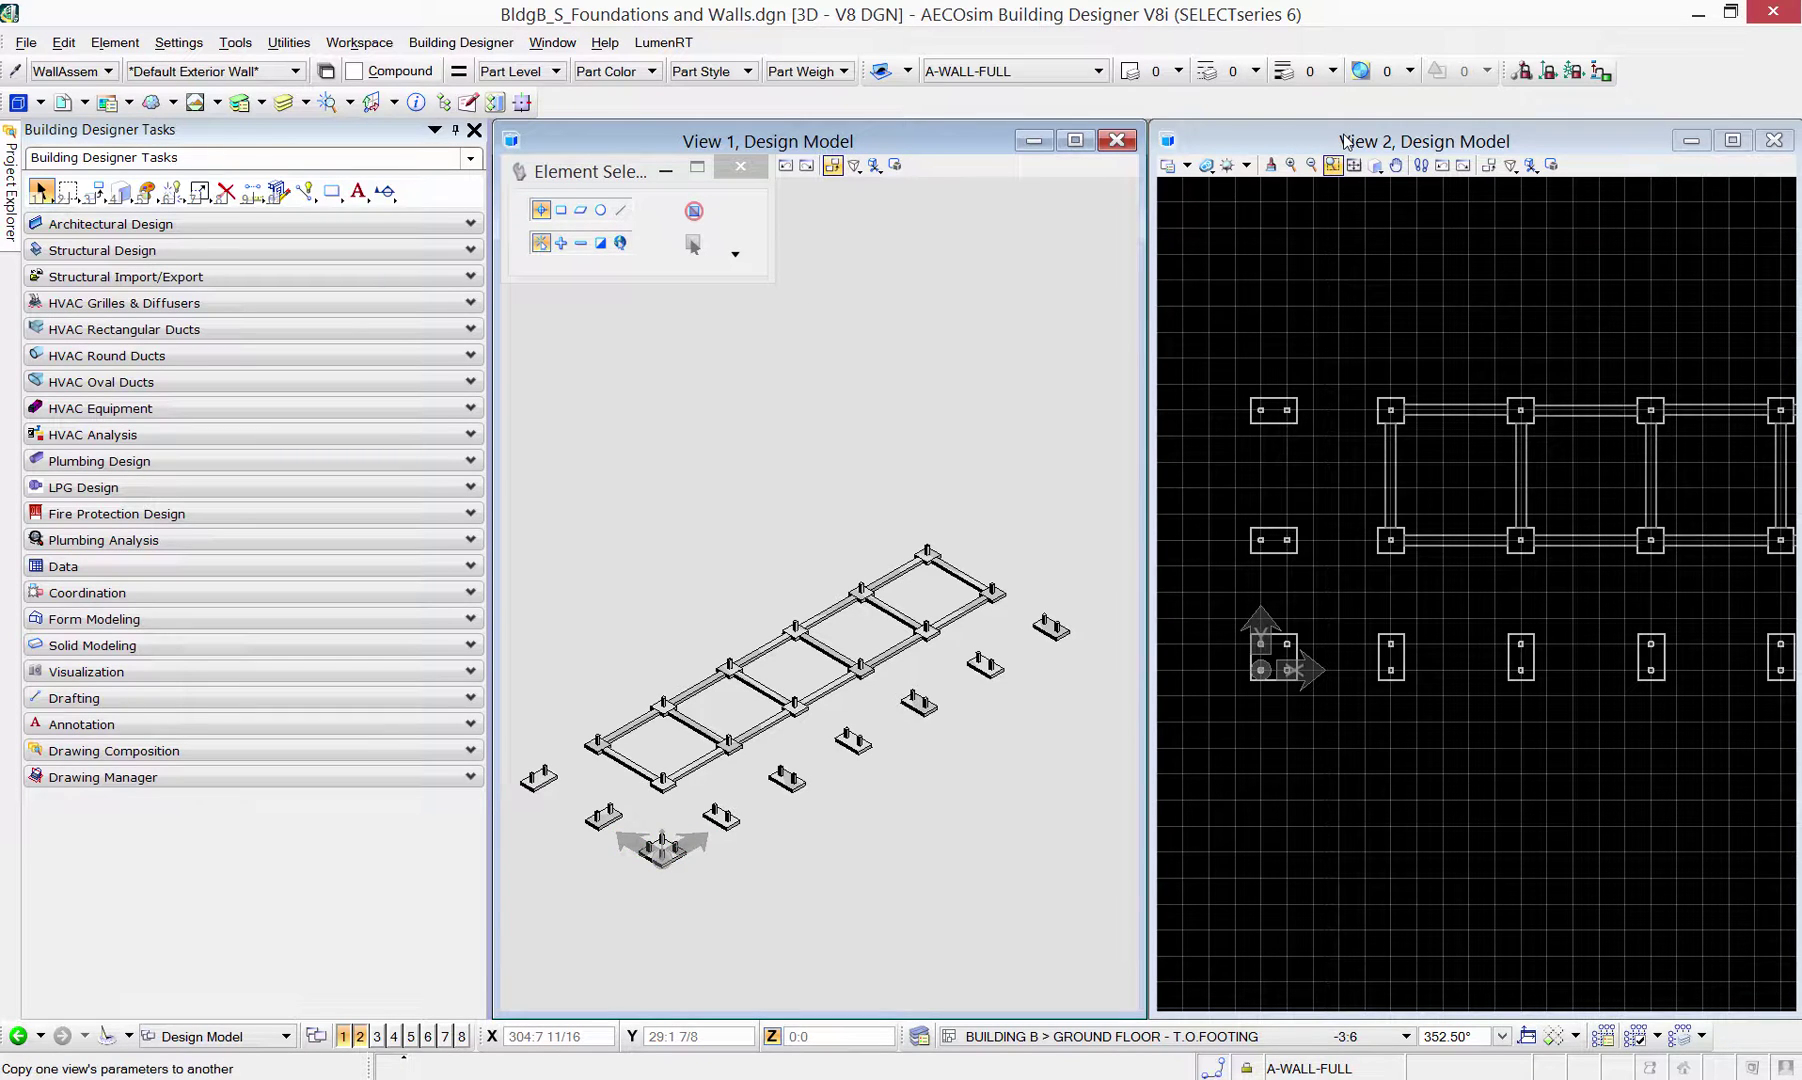
pyautogui.click(552, 42)
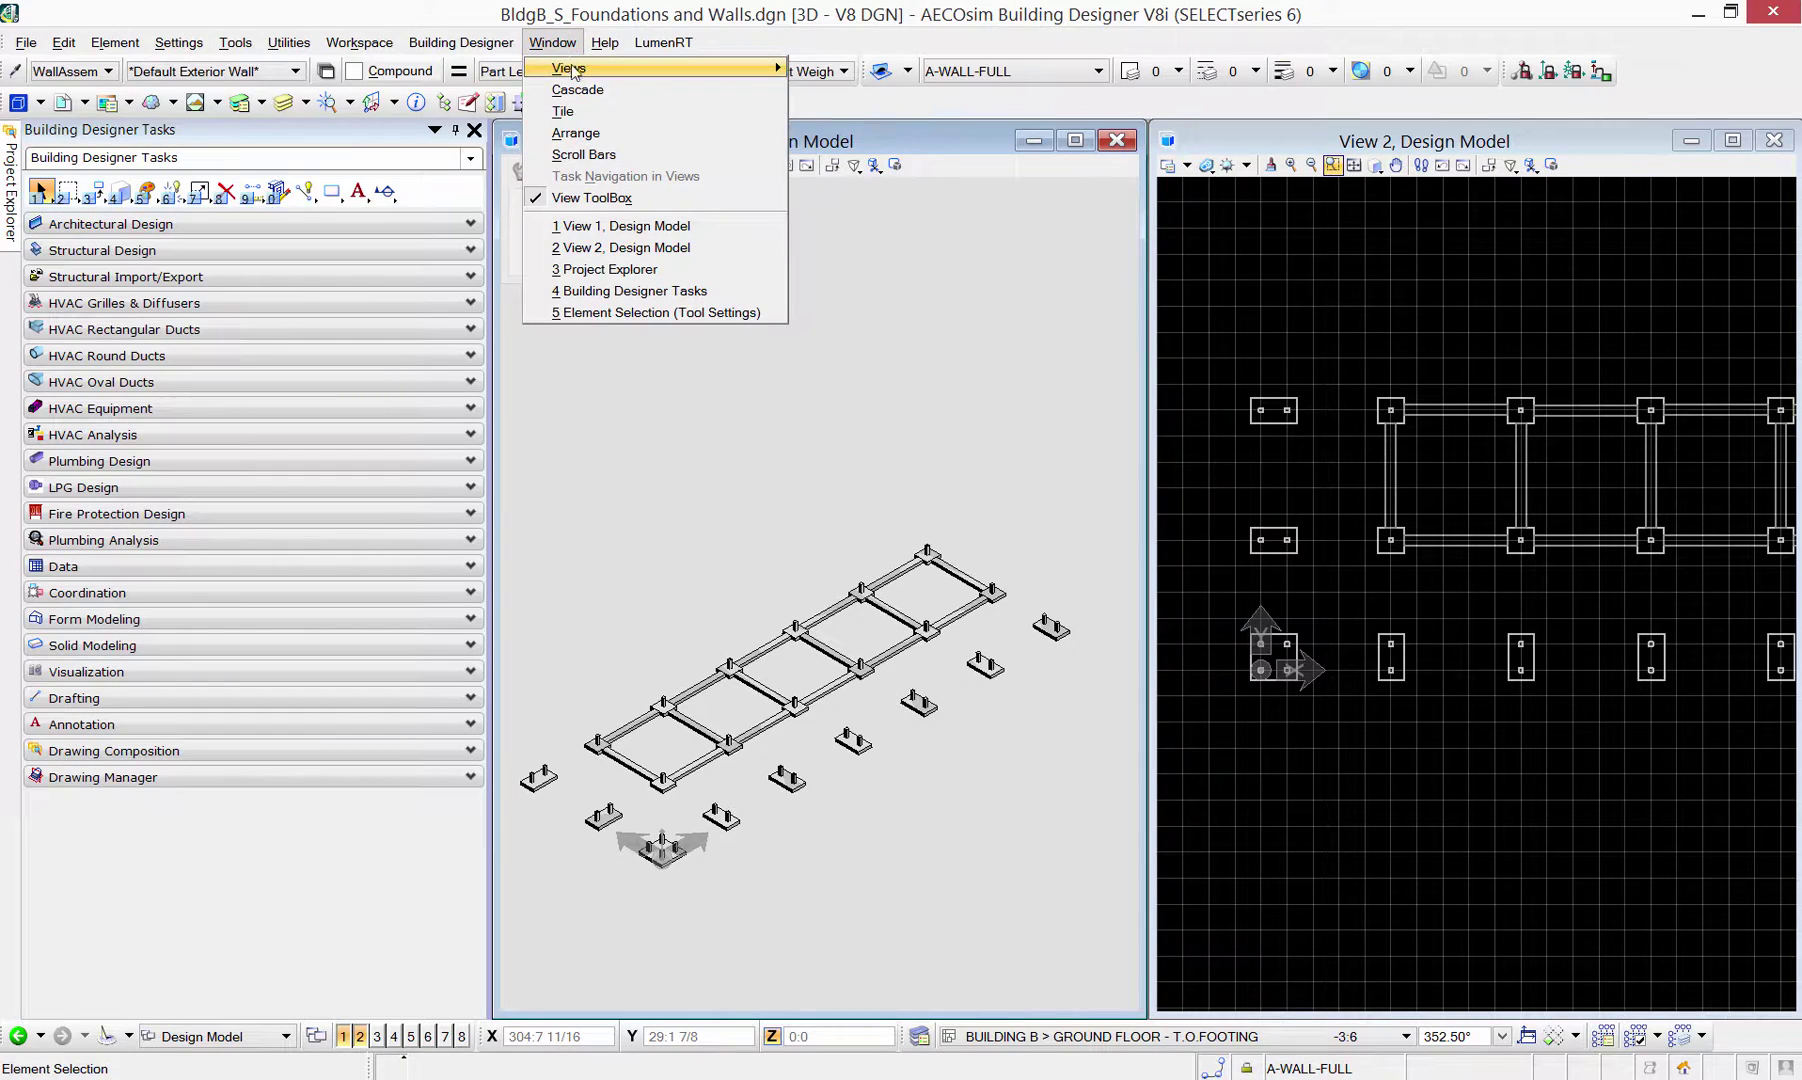
pyautogui.click(572, 111)
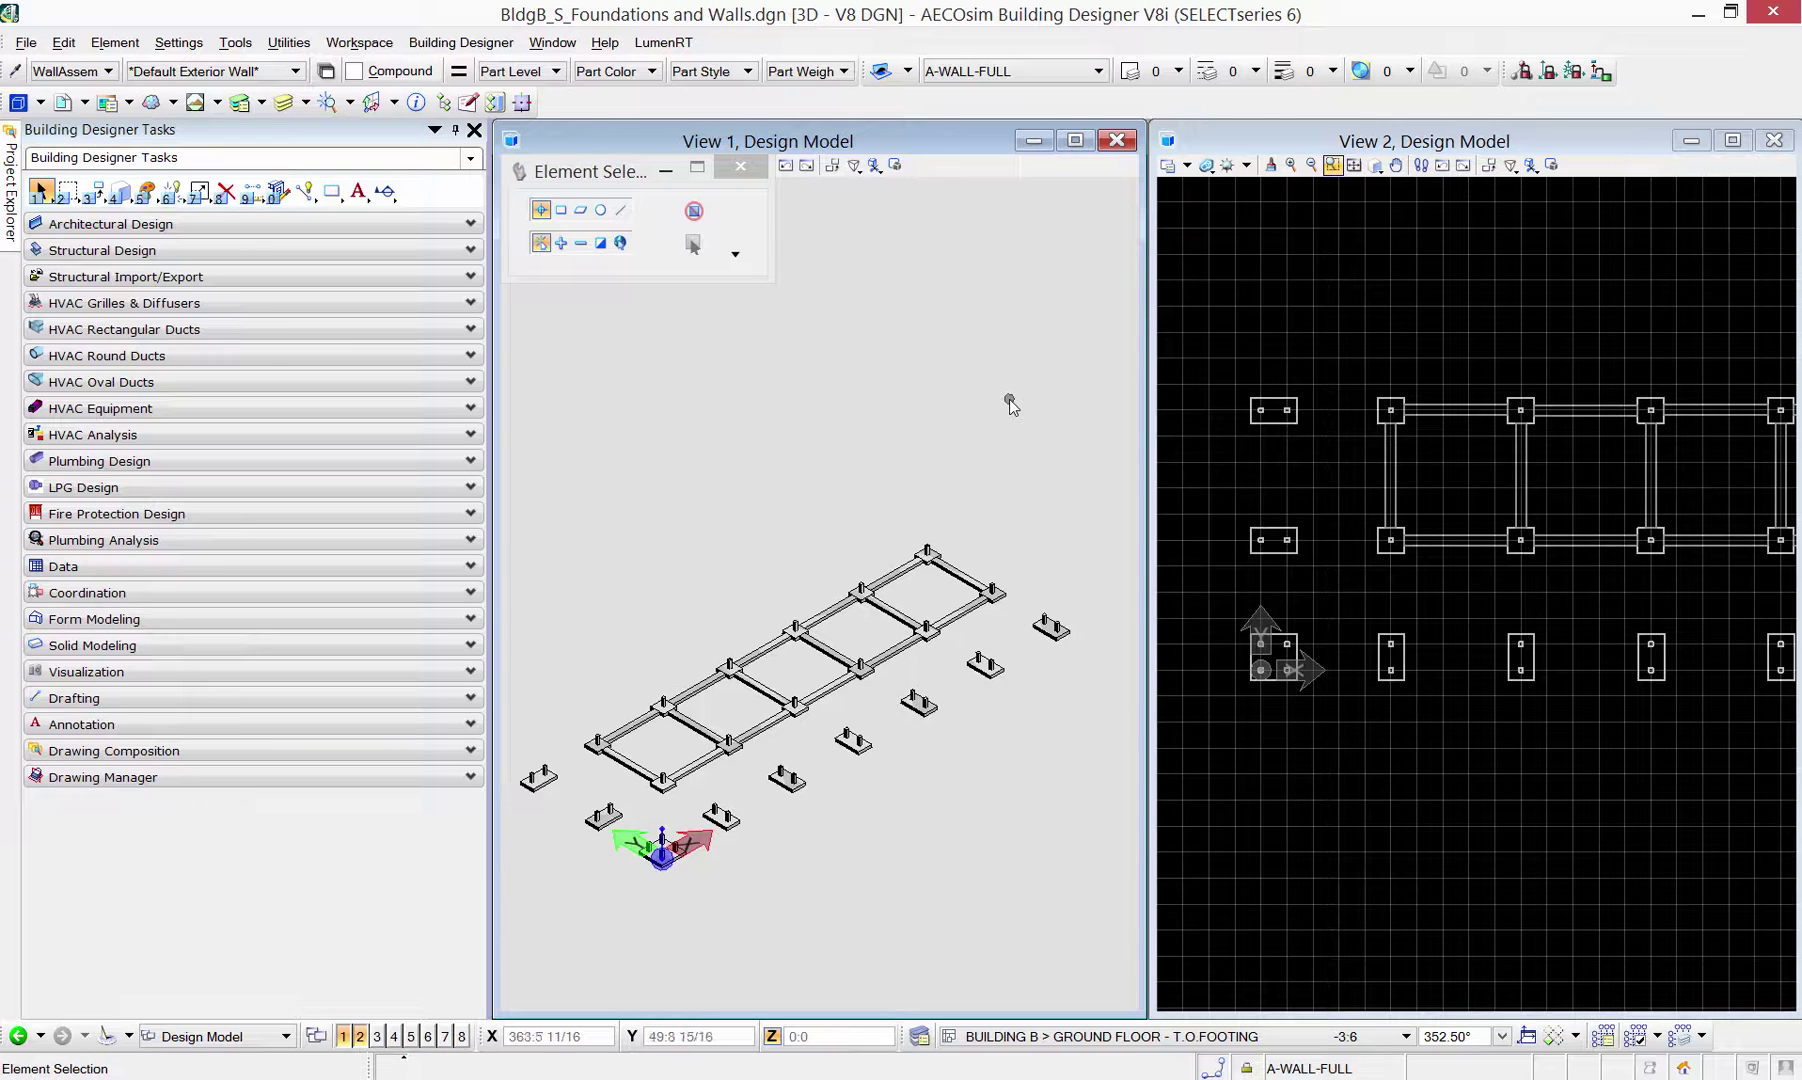
pyautogui.moveTo(12, 215)
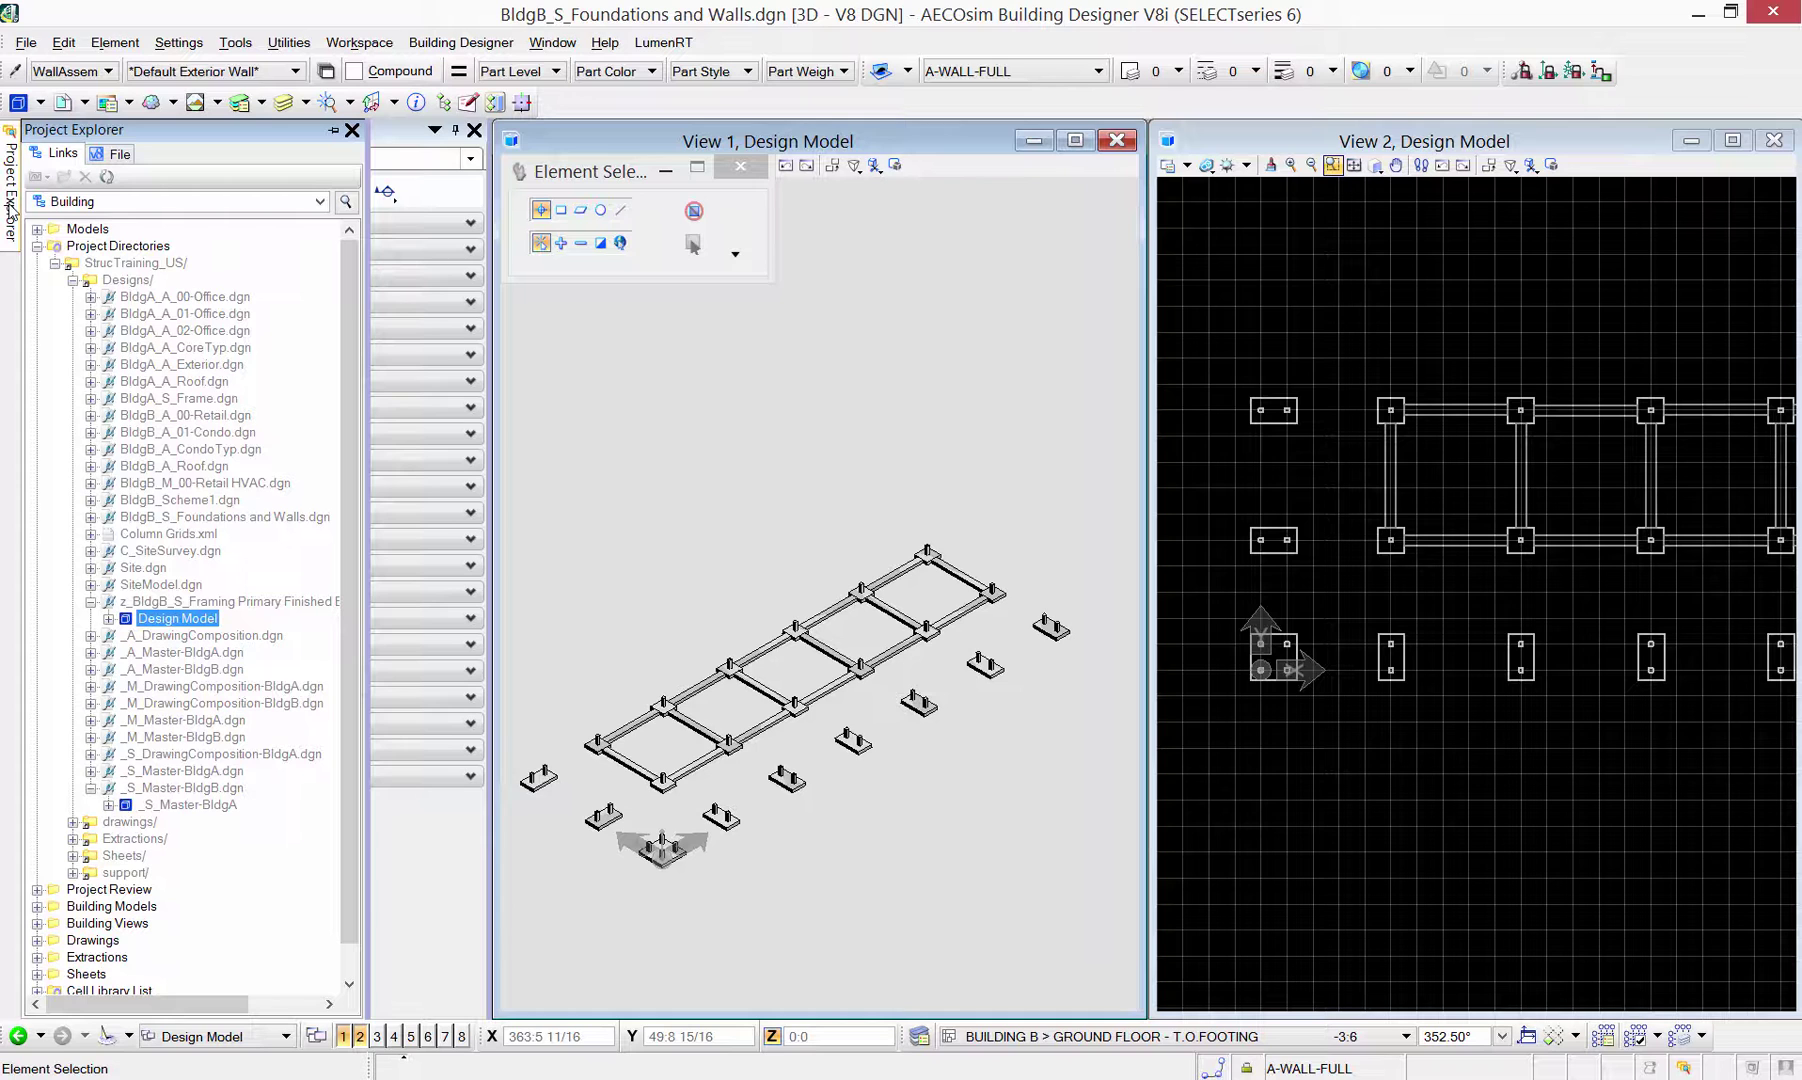
# - Attach the z_BldgB_S_Framing Design Model to View 1 as a coincident reference
pyautogui.click(26, 42)
pyautogui.click(66, 258)
pyautogui.click(230, 602)
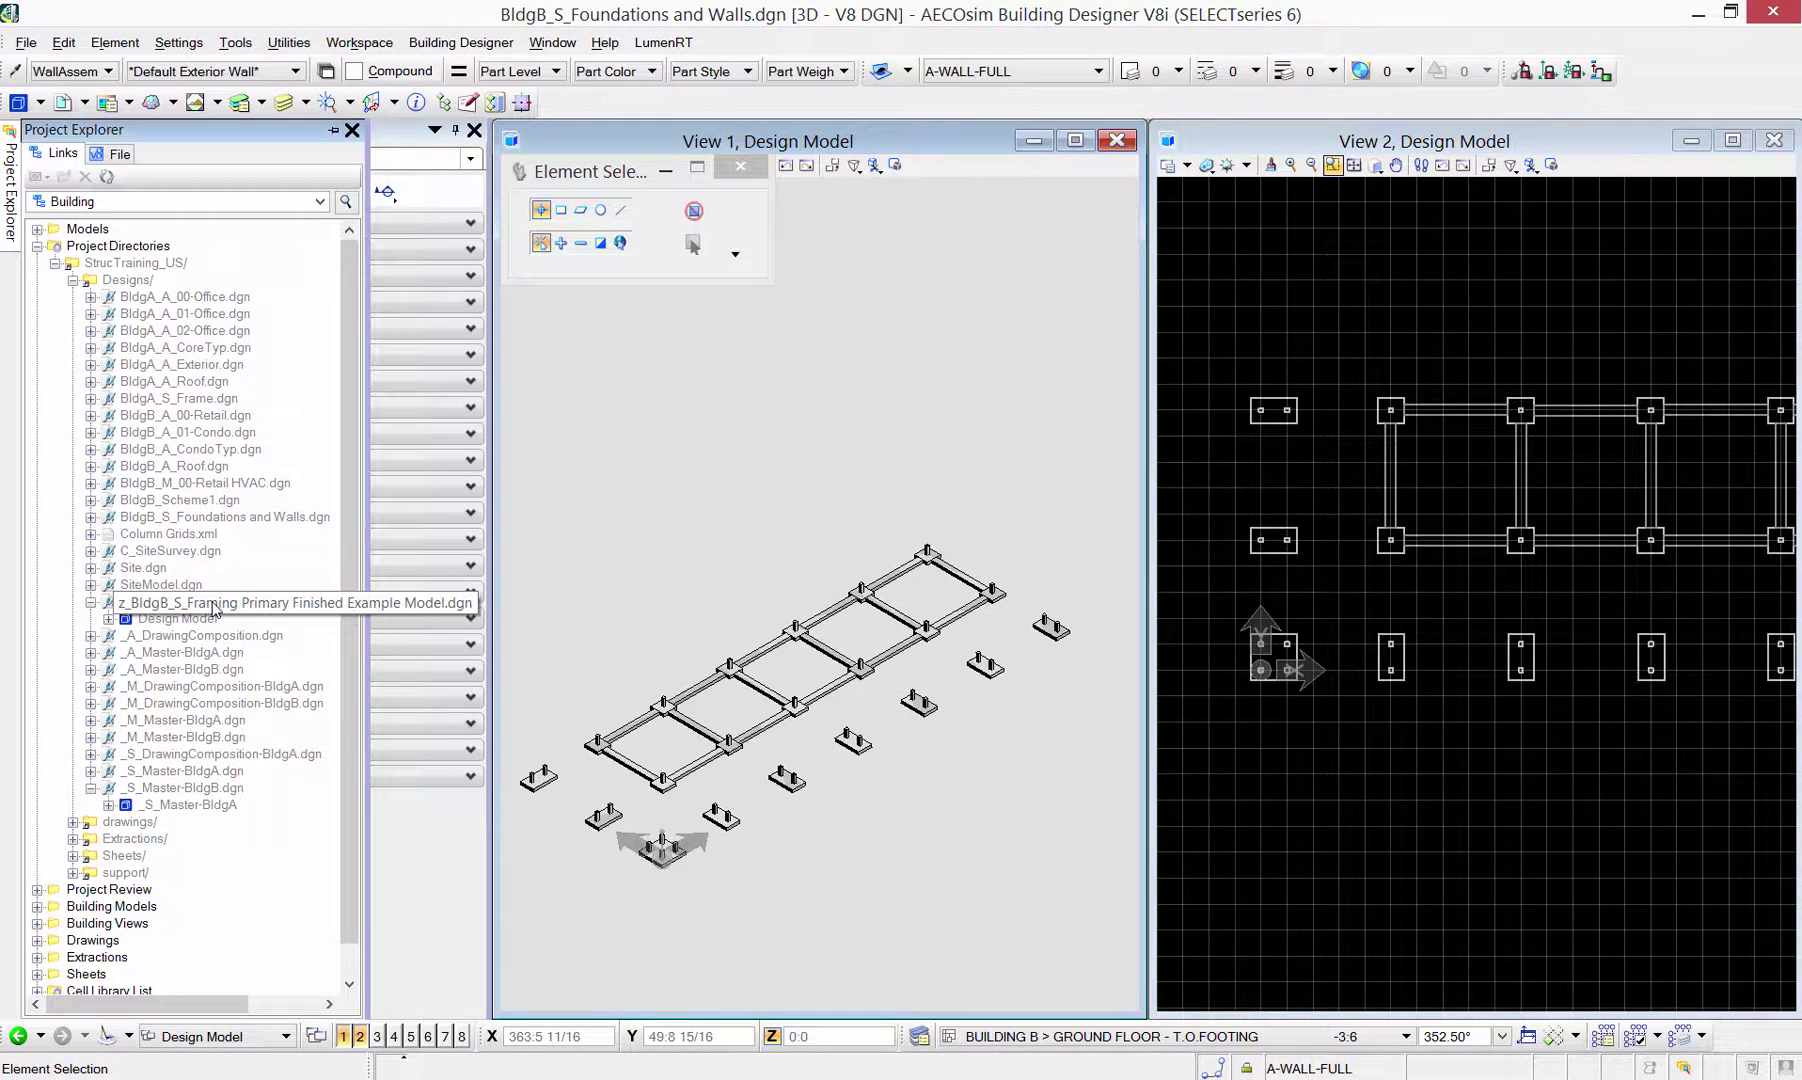
pyautogui.click(200, 620)
pyautogui.moveTo(200, 620); pyautogui.dragTo(684, 538)
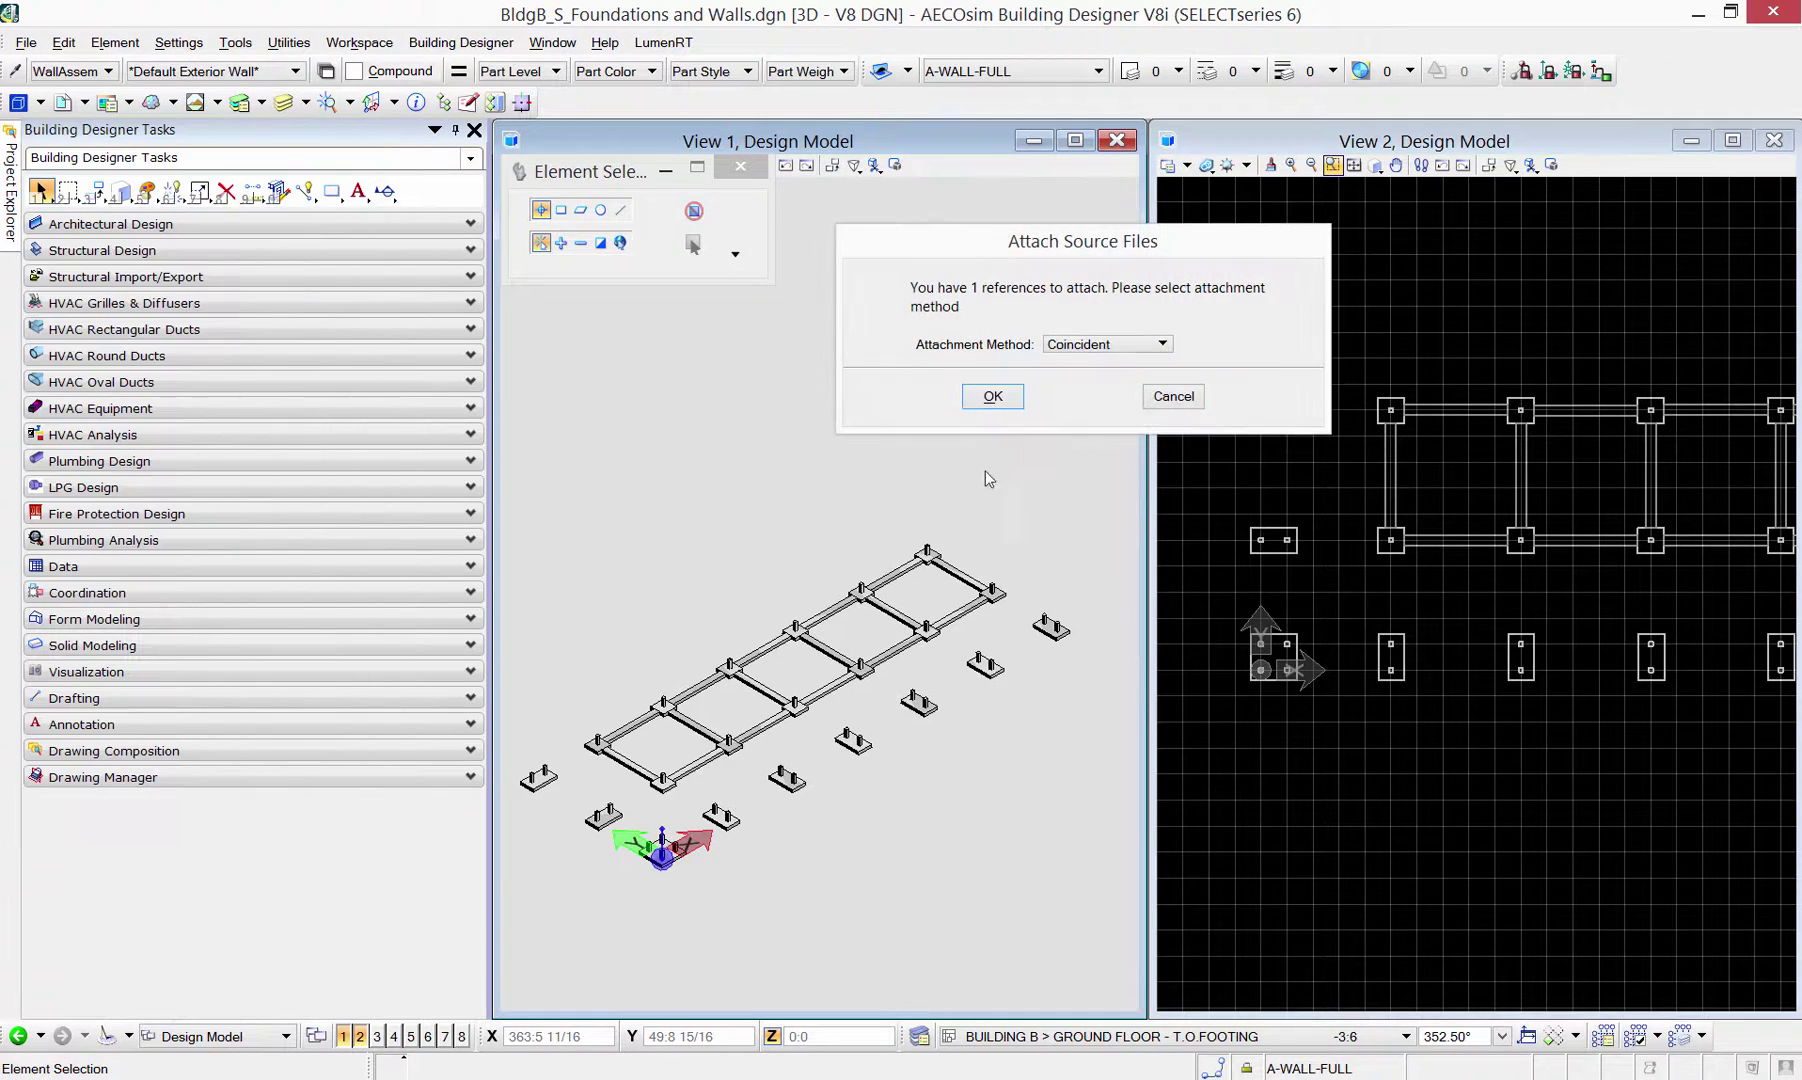
pyautogui.click(993, 397)
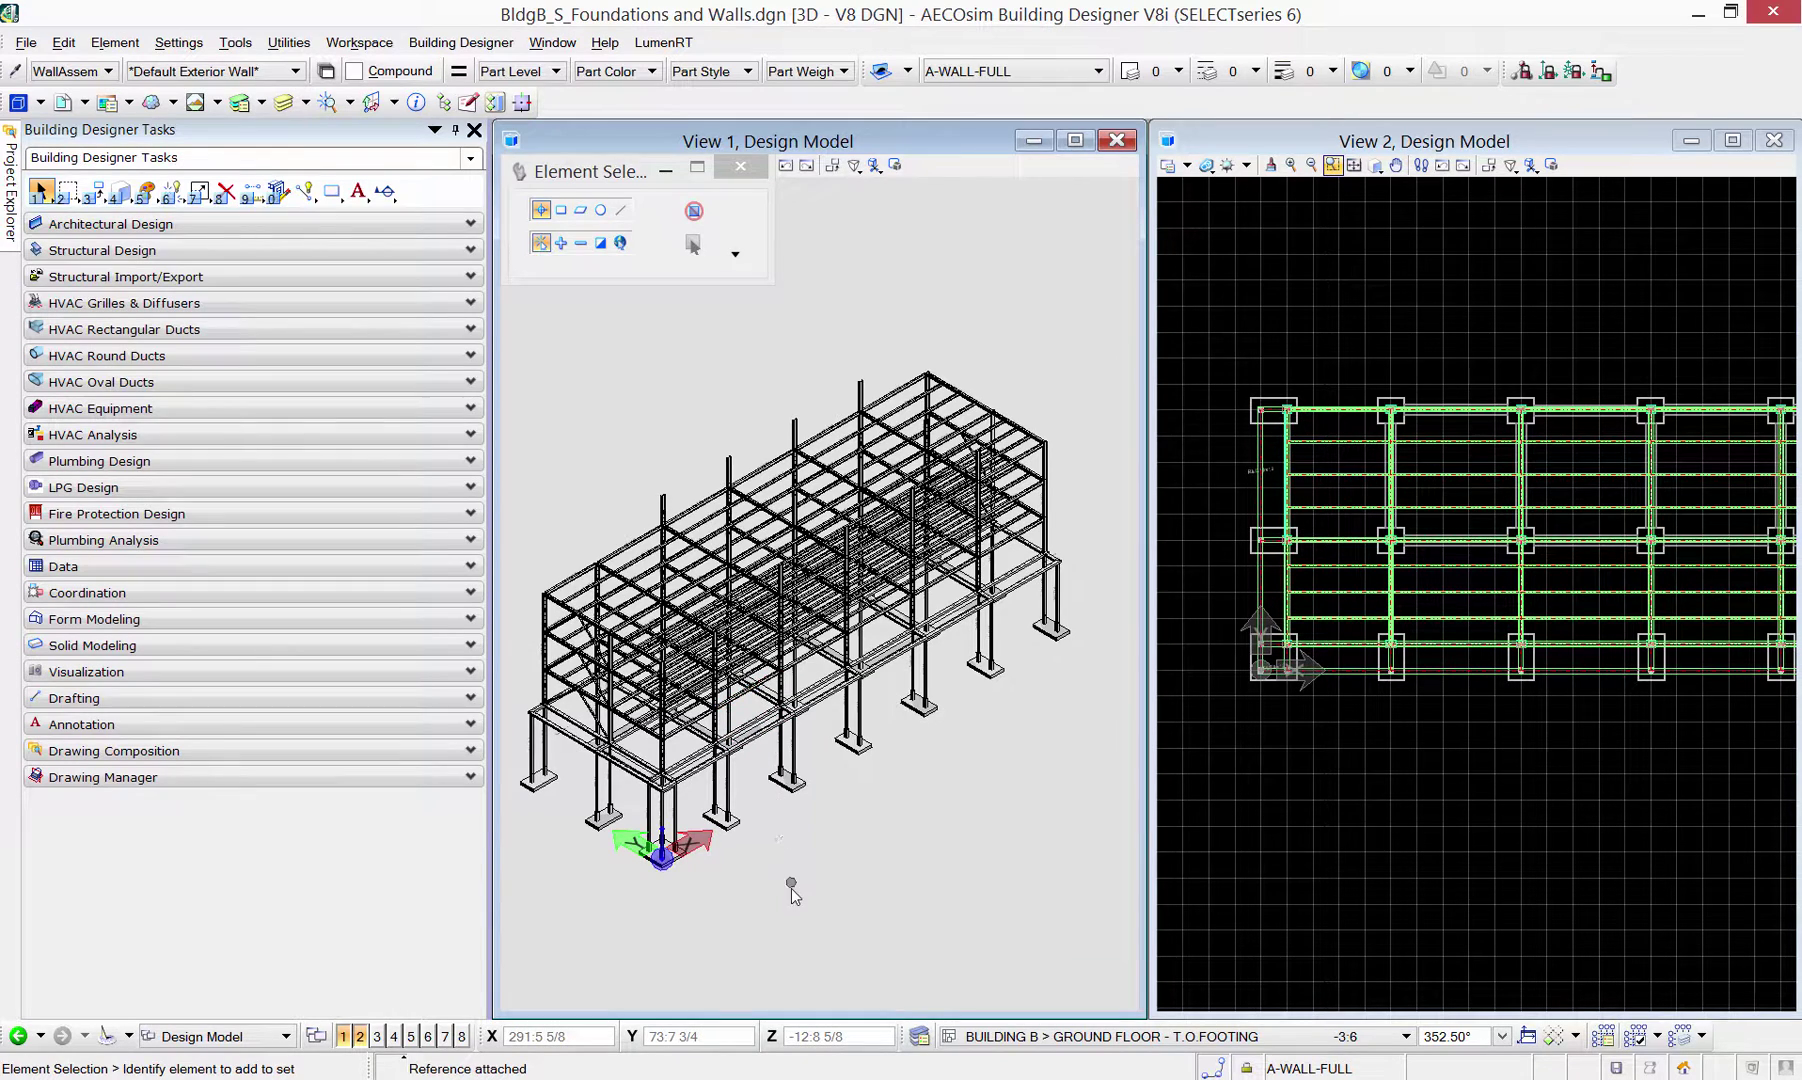
pyautogui.moveTo(789, 887); pyautogui.dragTo(810, 860, button='middle')
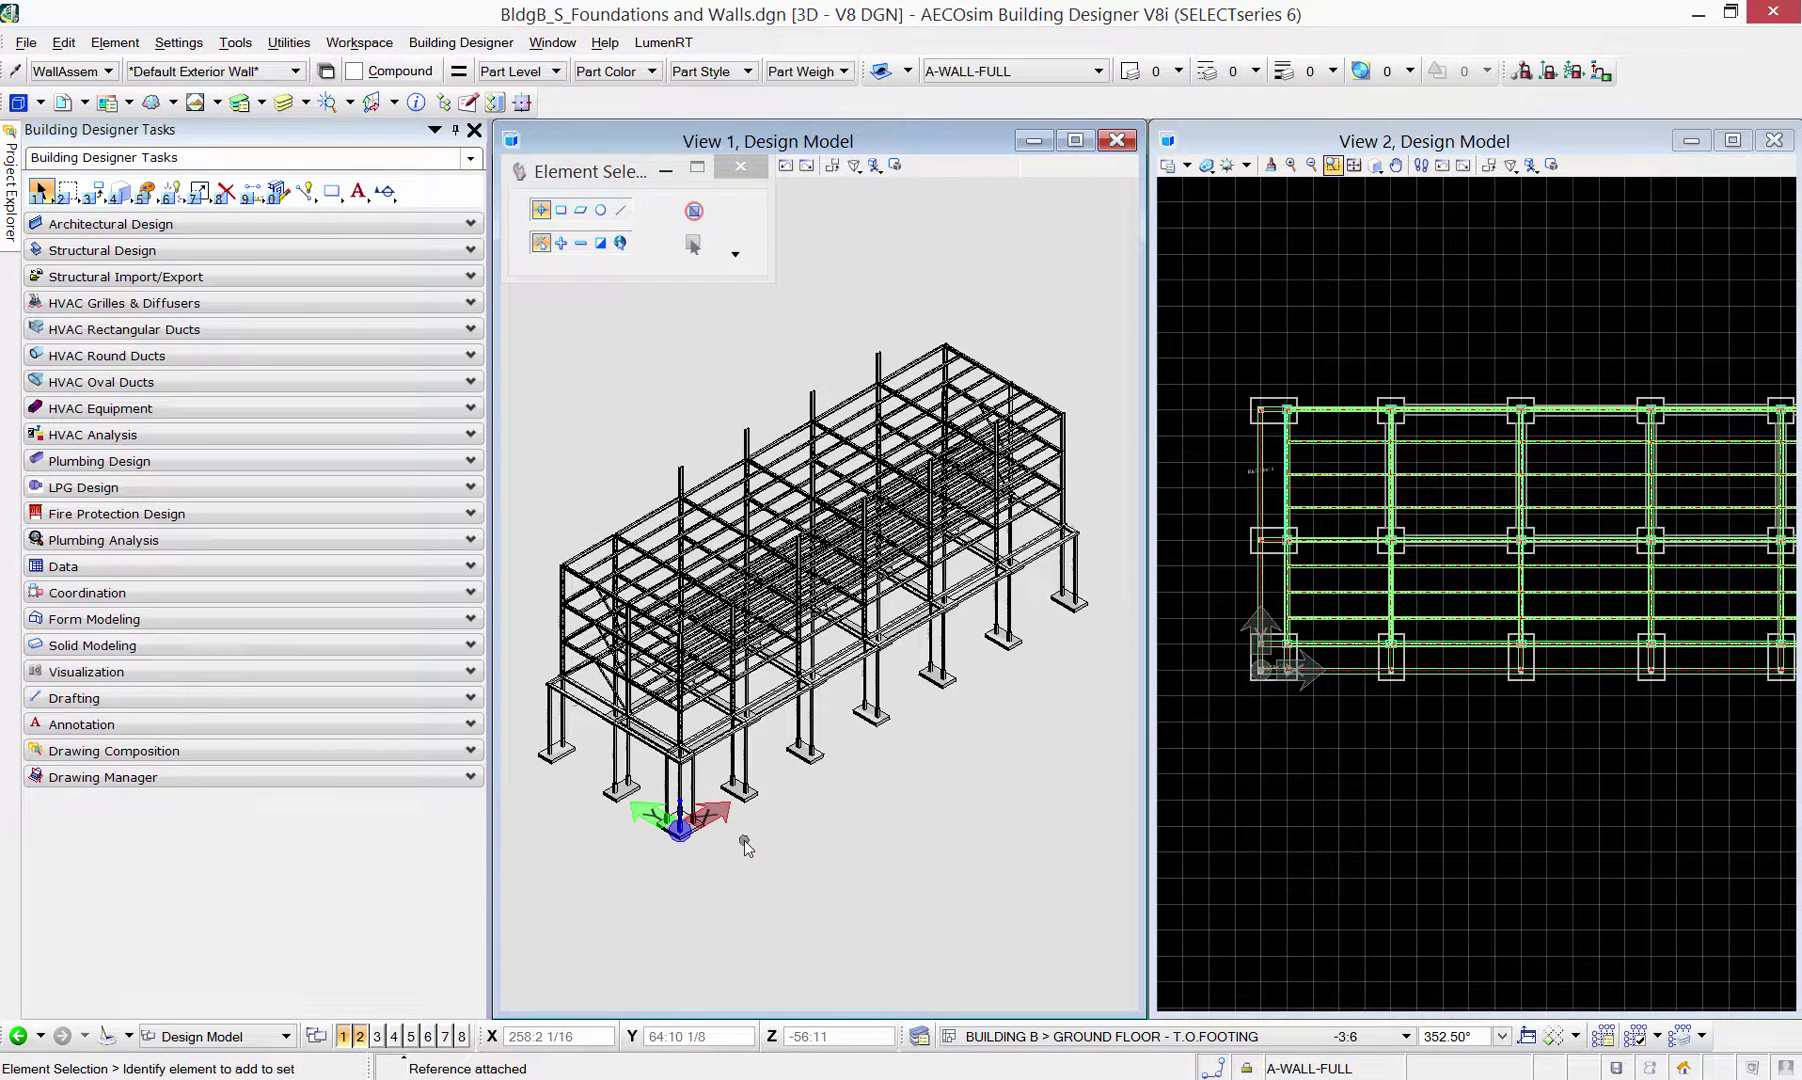
# - Make GROUND FLOOR - T.O.FOOTING active and isolate it with a -1 active floor offset
pyautogui.click(1070, 1040)
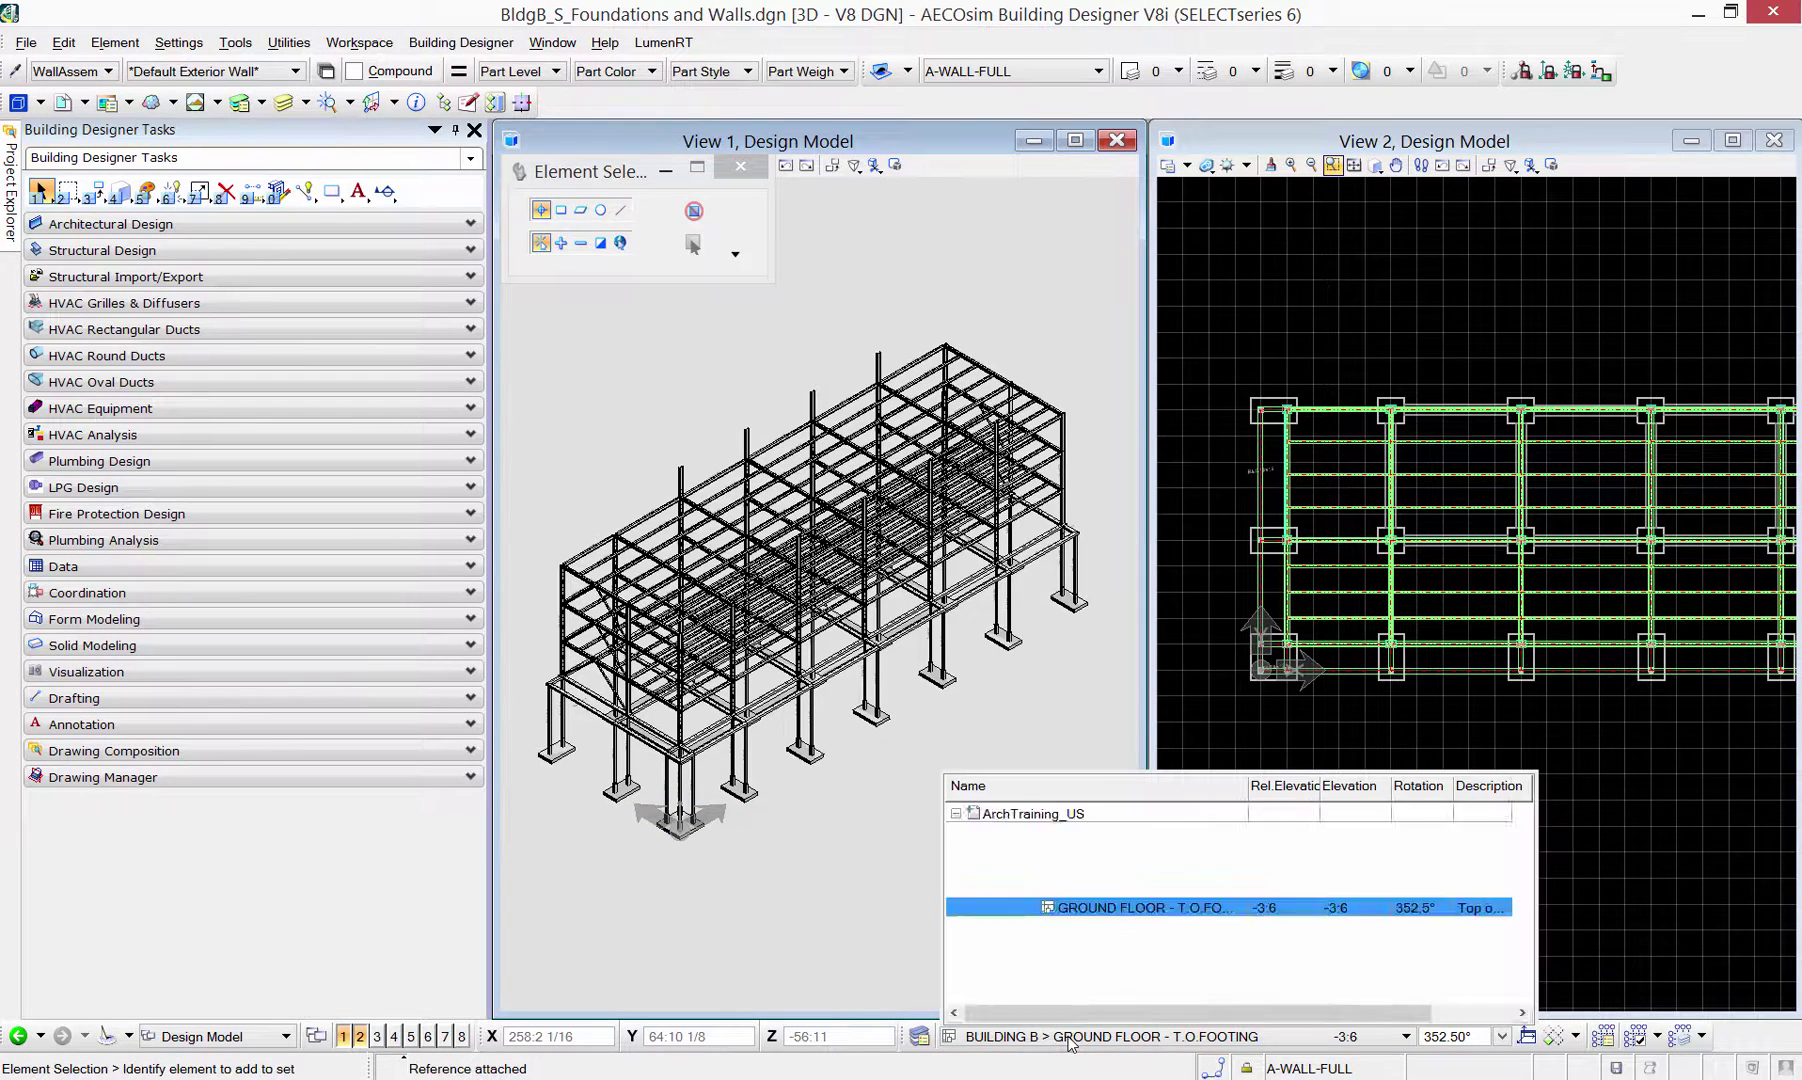
pyautogui.click(853, 933)
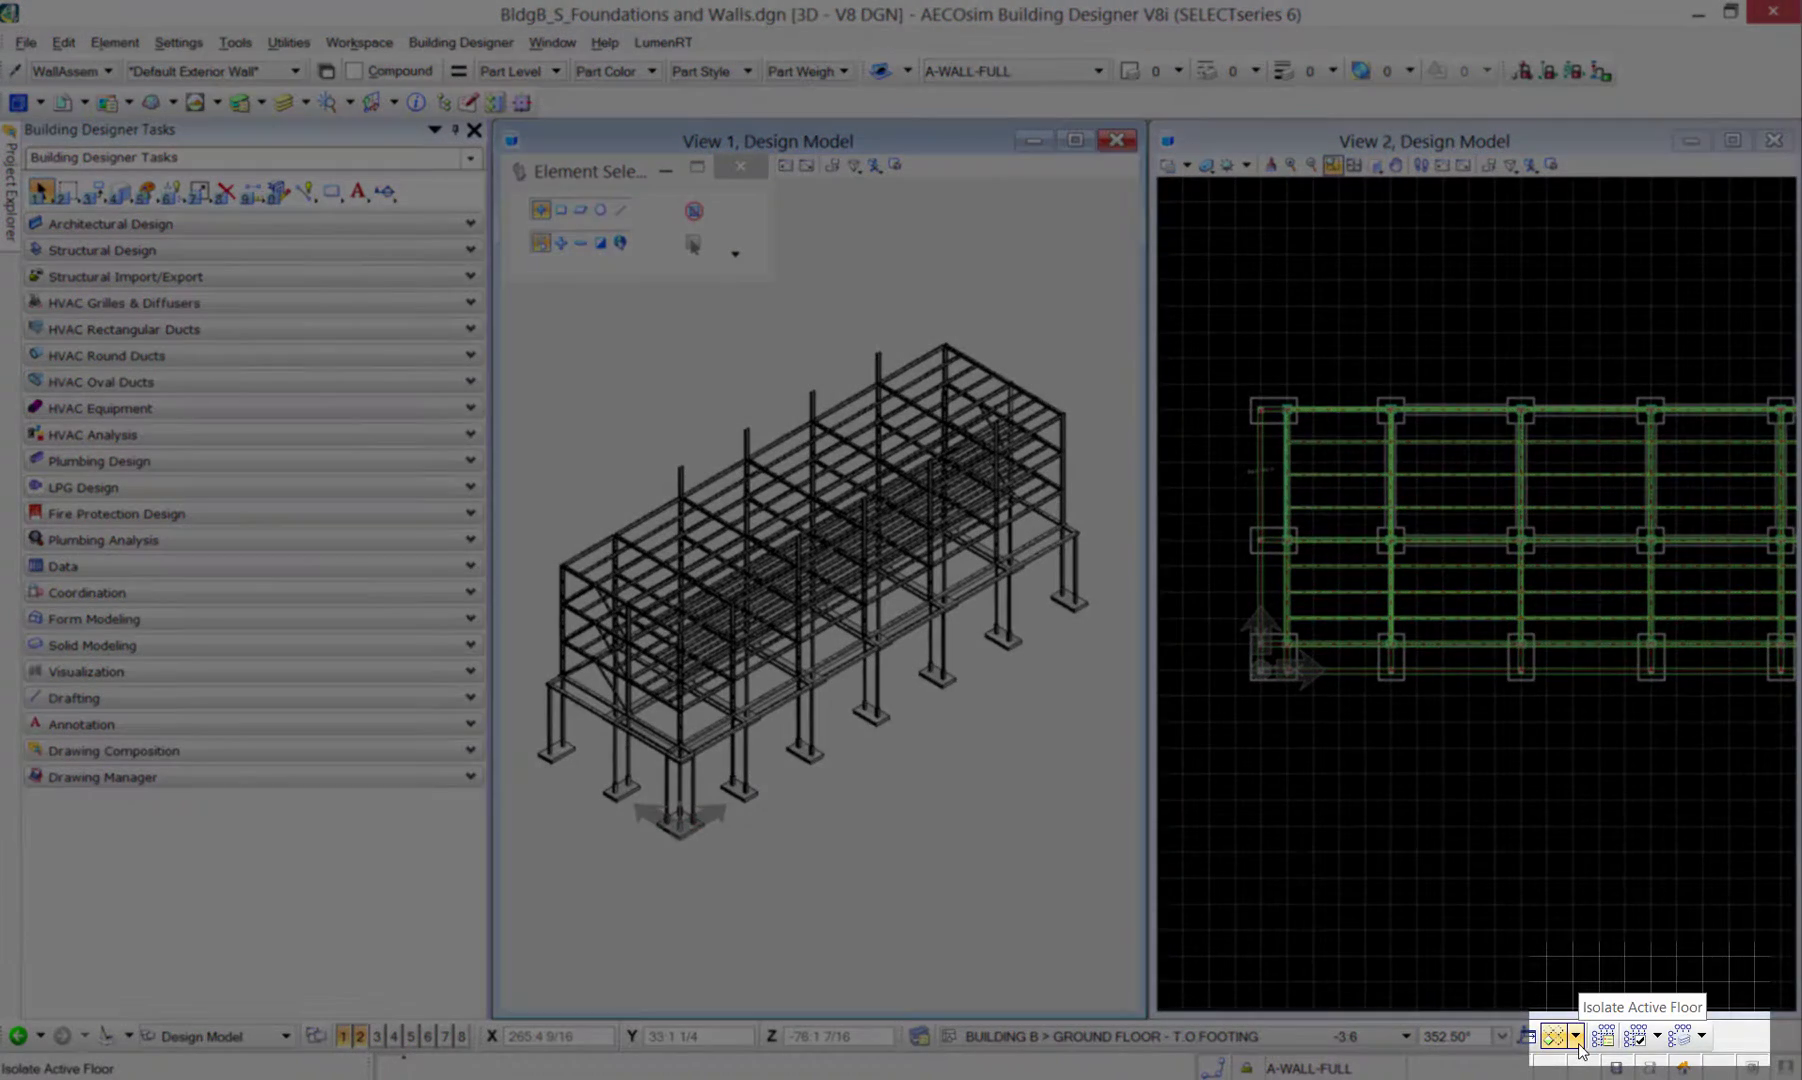
pyautogui.click(1575, 1044)
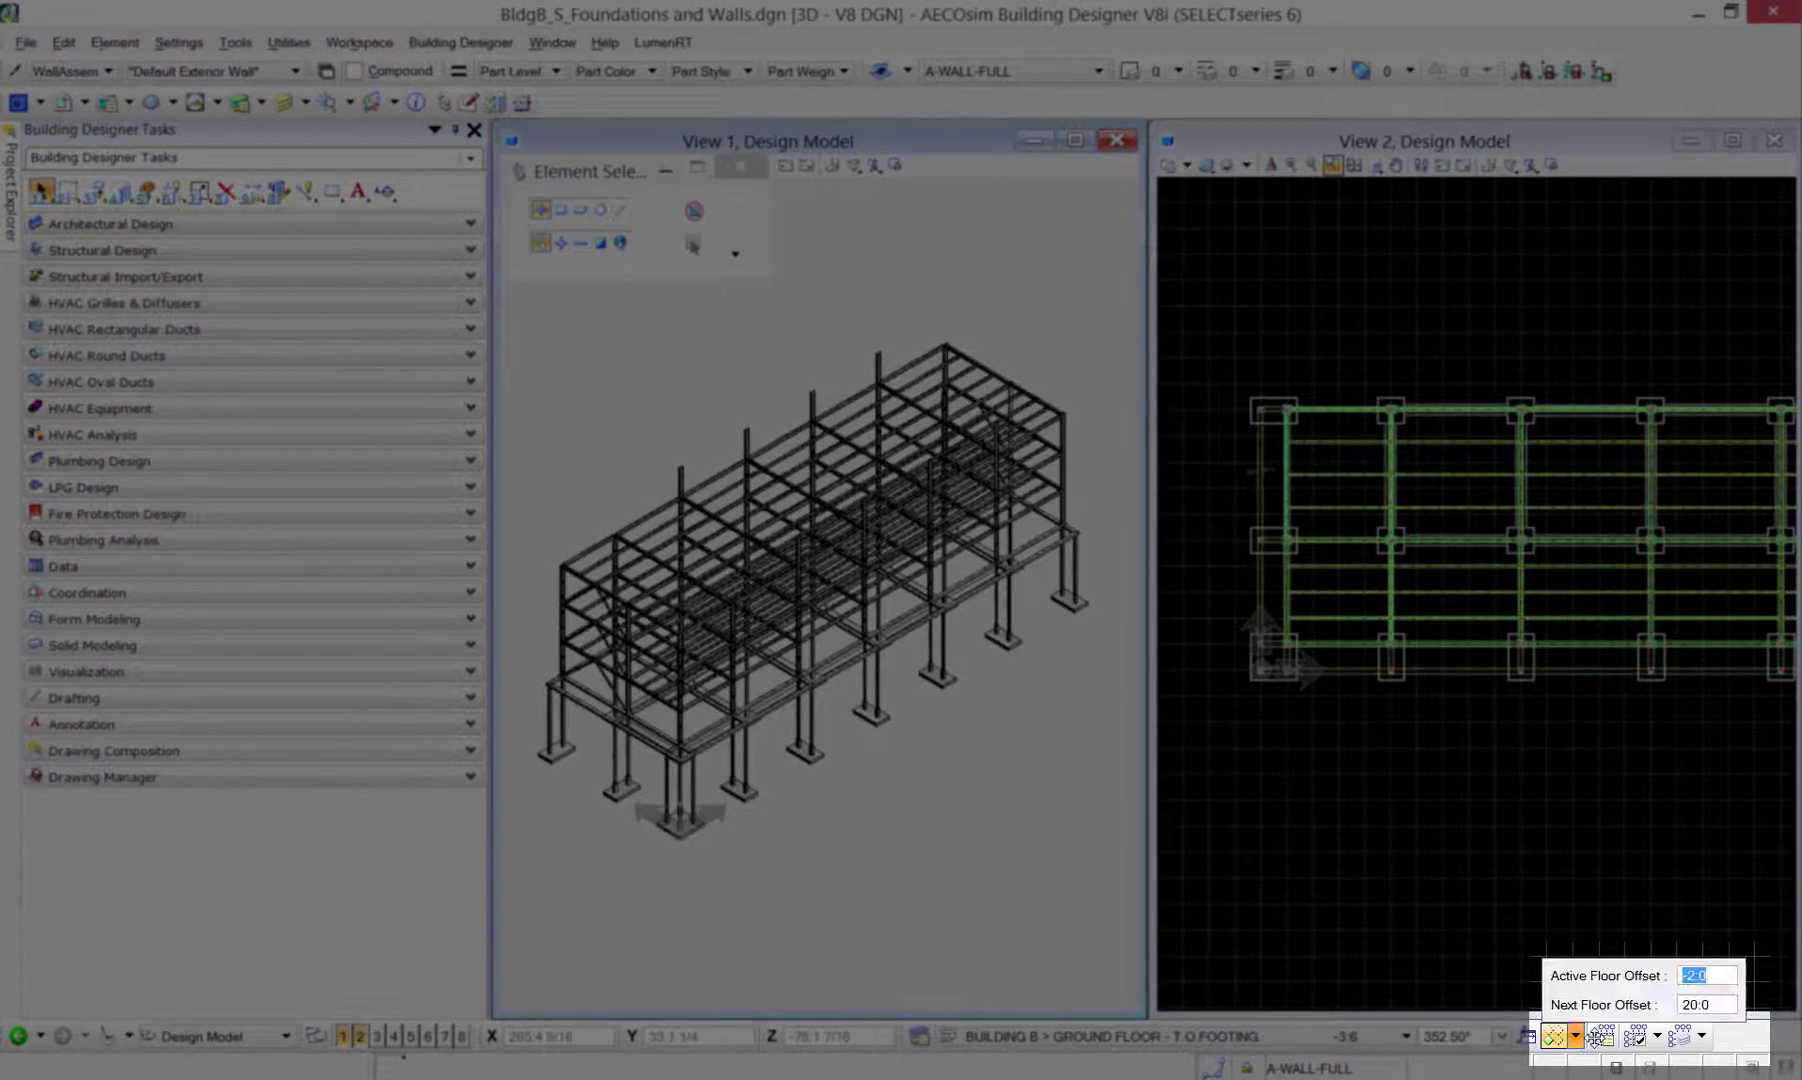
pyautogui.click(1717, 977)
pyautogui.moveTo(1719, 976); pyautogui.dragTo(1697, 982)
pyautogui.press('BackSpace')
pyautogui.press('BackSpace')
pyautogui.write('1')
pyautogui.press('Return')
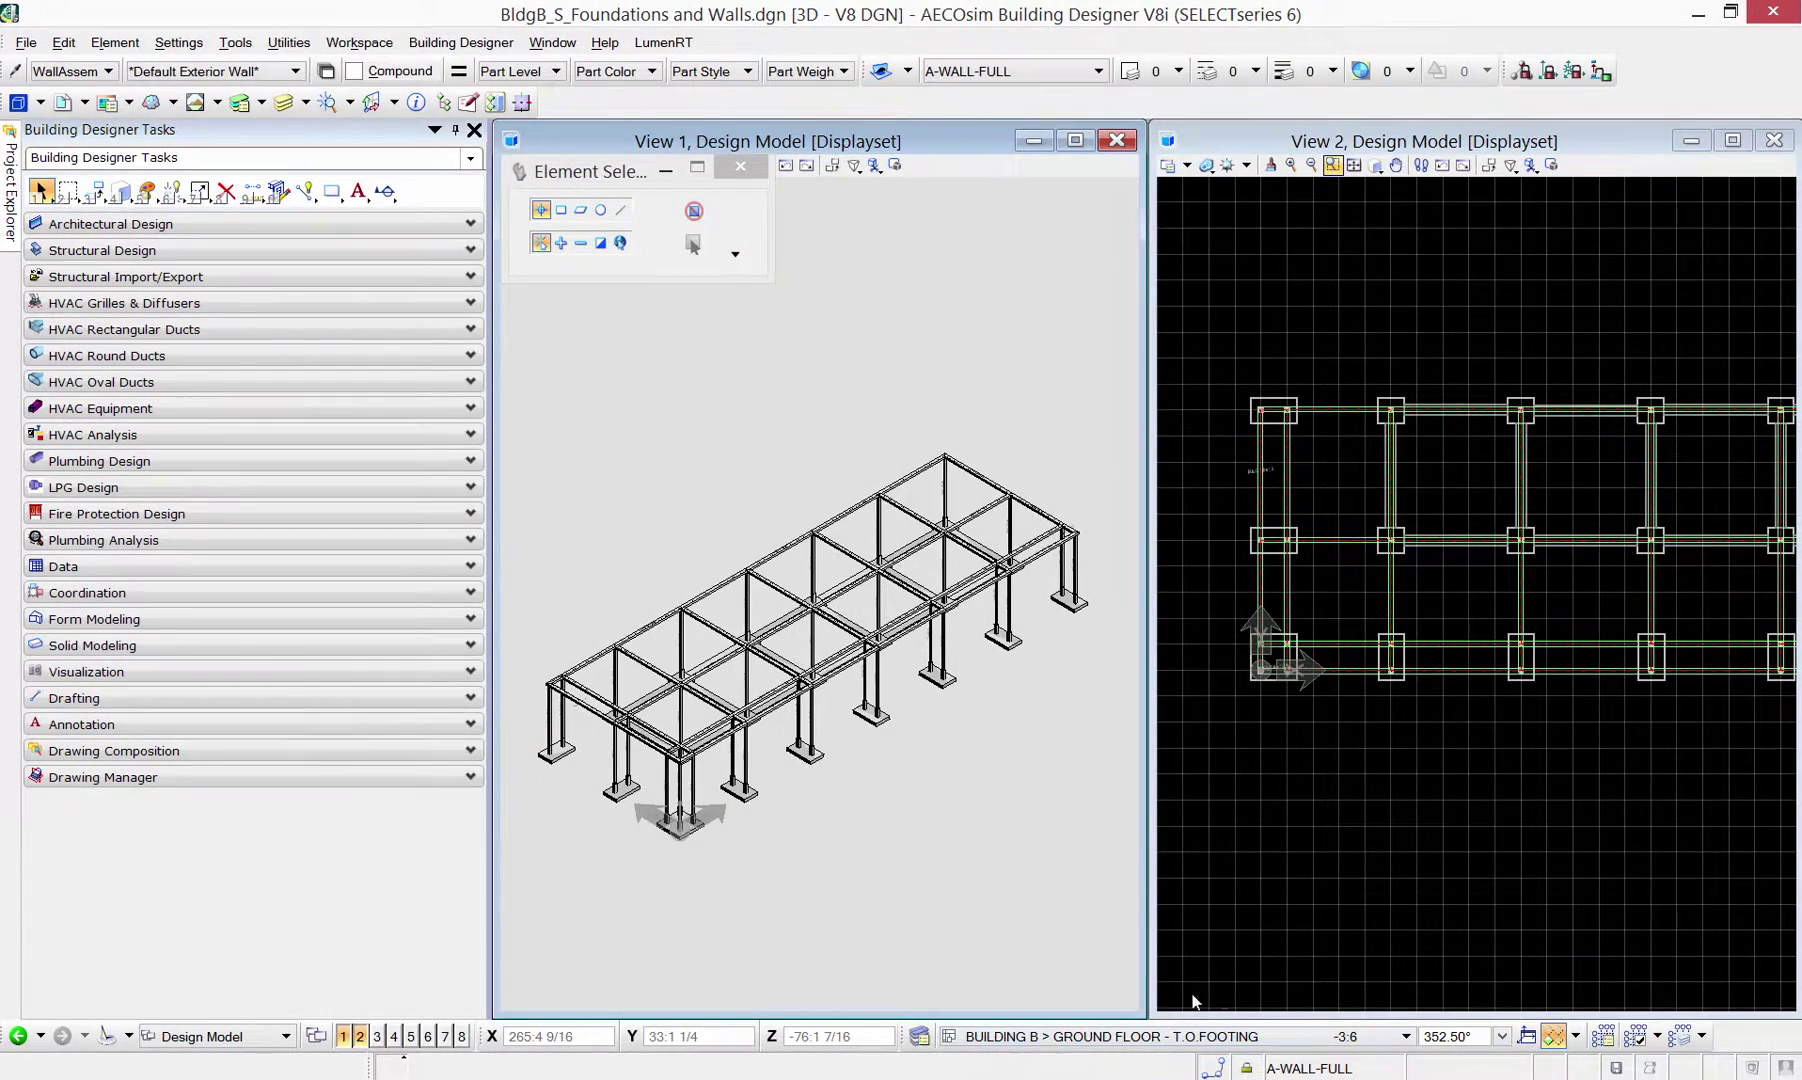
pyautogui.moveTo(622, 752); pyautogui.dragTo(870, 809, button='middle')
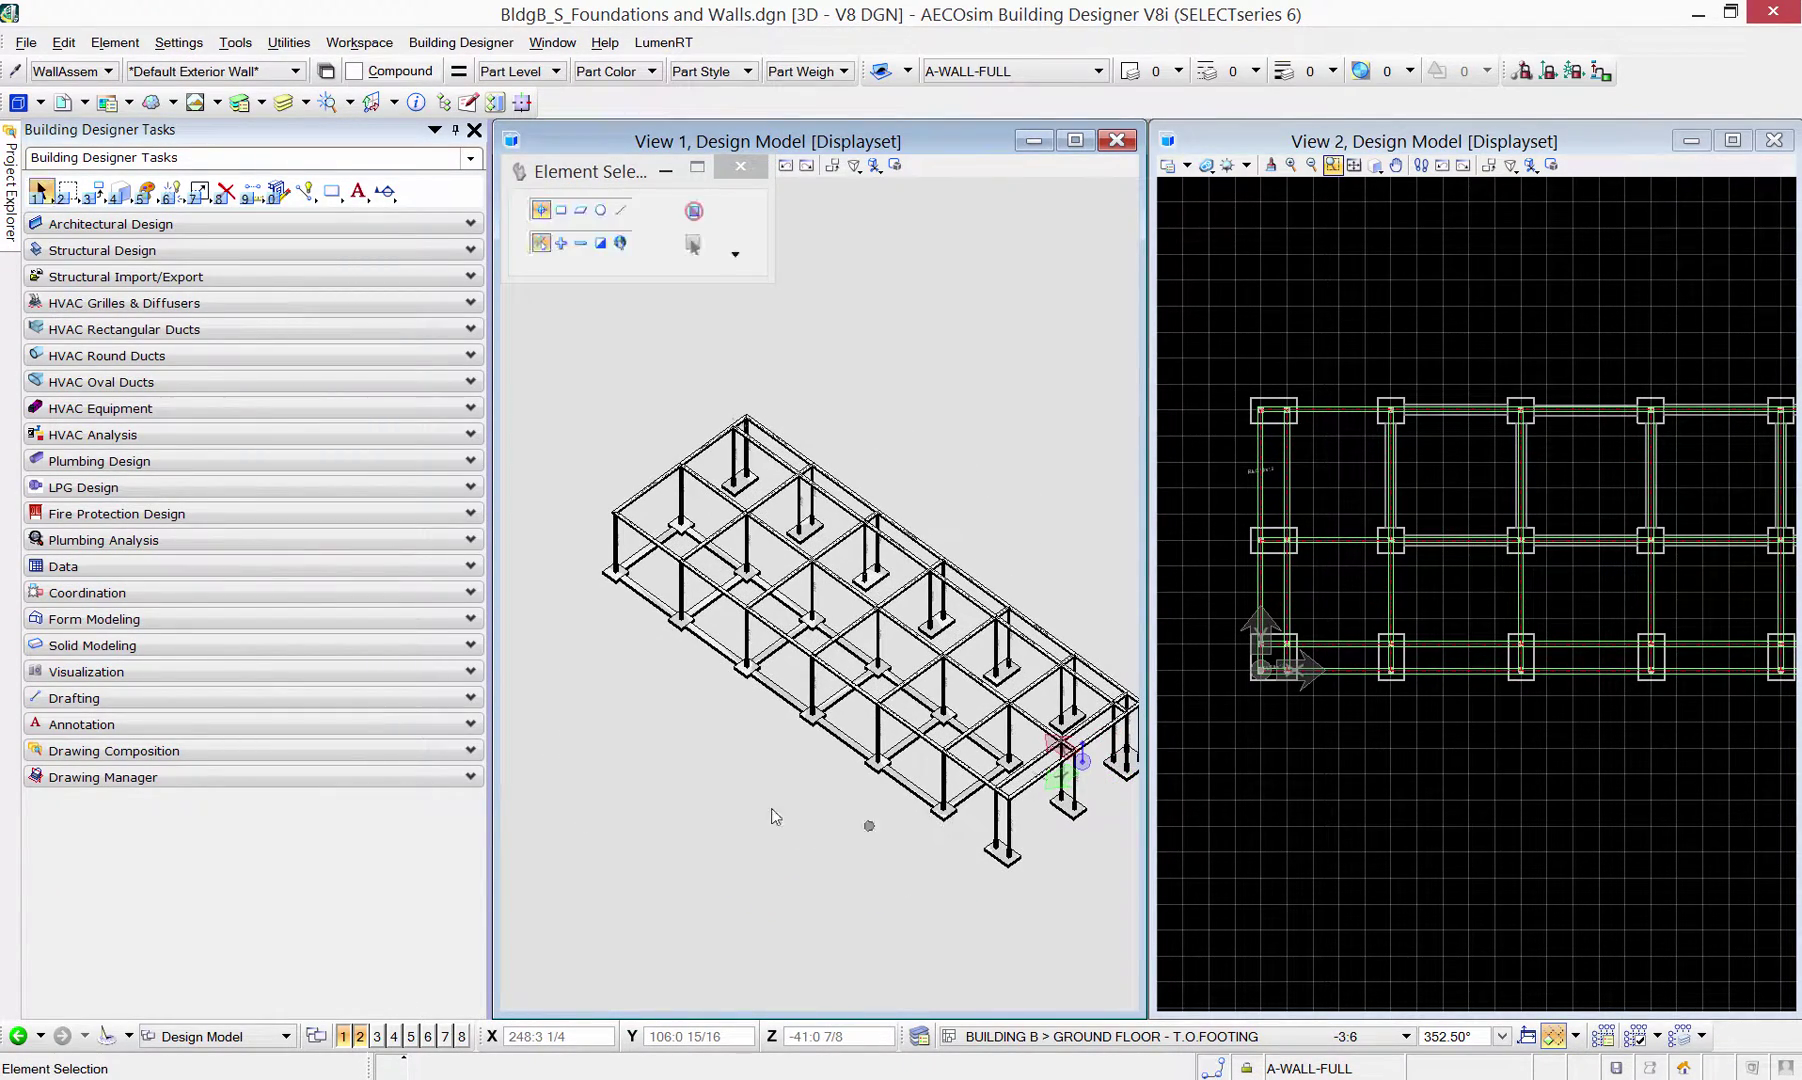
pyautogui.moveTo(680, 738); pyautogui.dragTo(626, 807, button='middle')
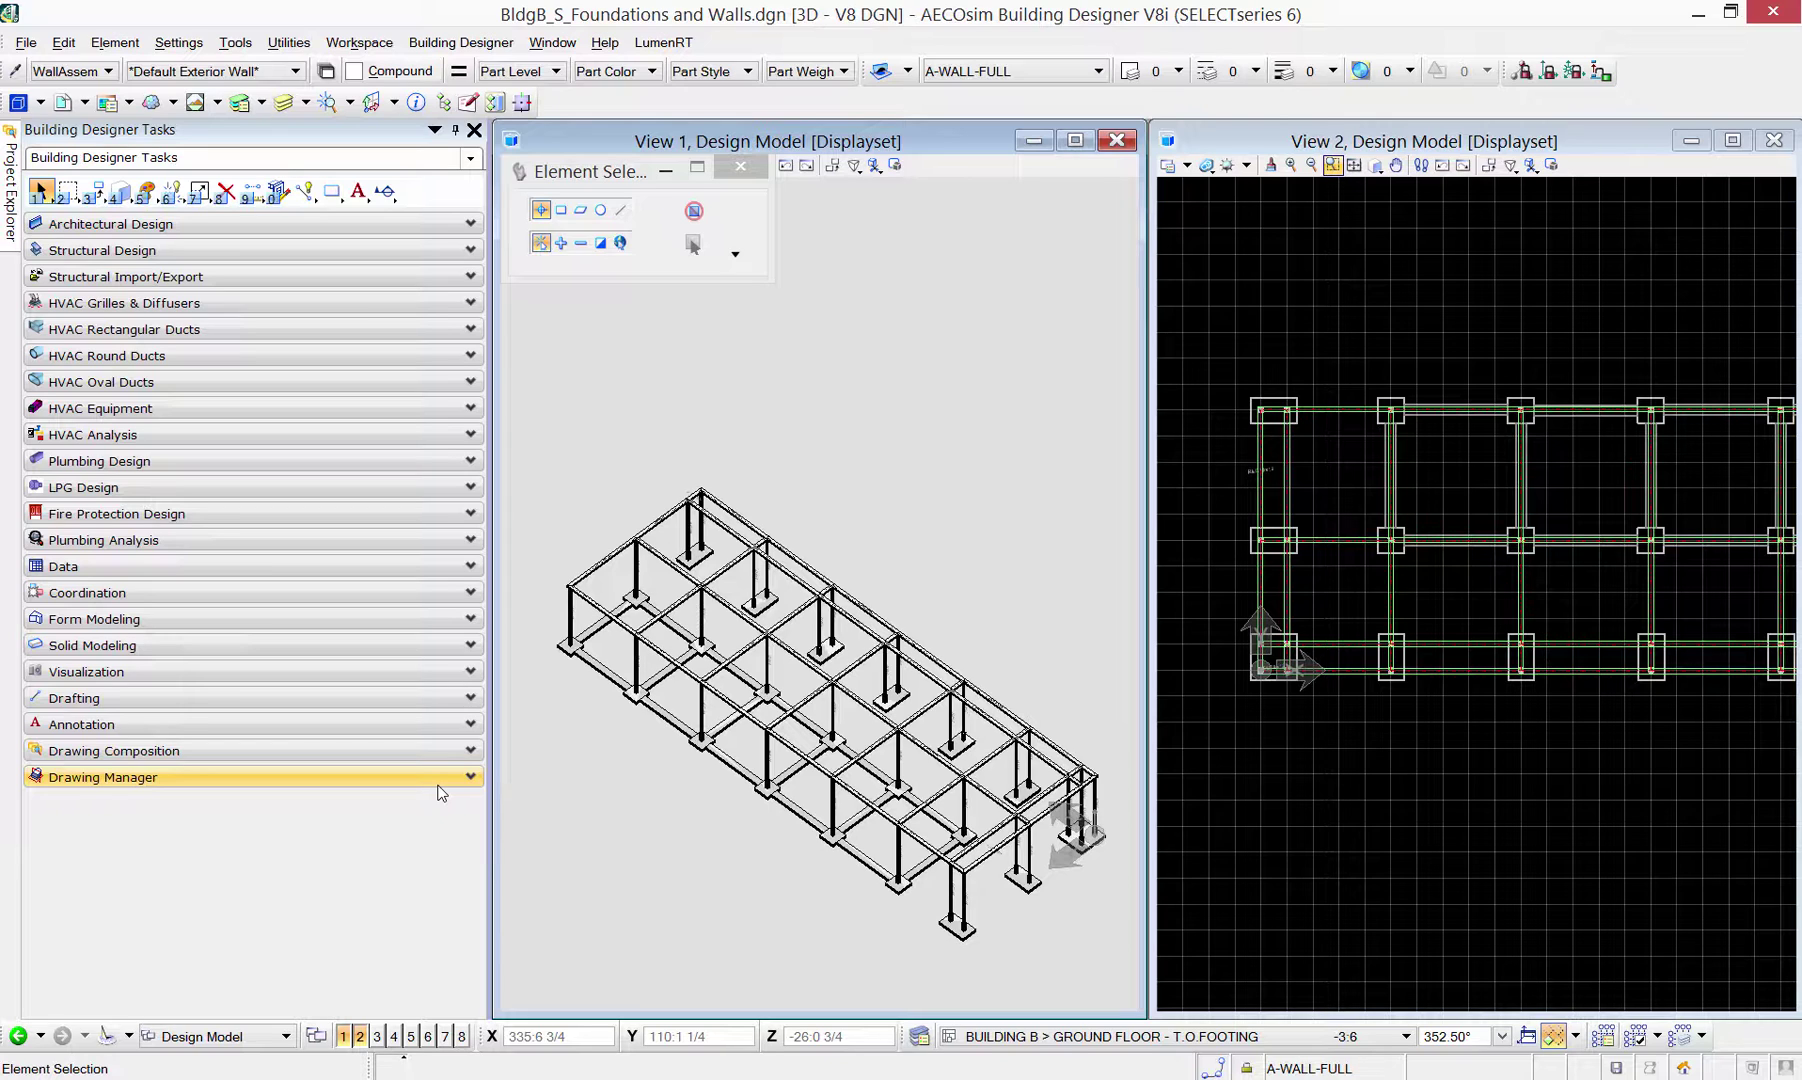
# - Start the Place Wall tool with Default Exterior Wall as the wall type
pyautogui.click(167, 252)
pyautogui.click(57, 531)
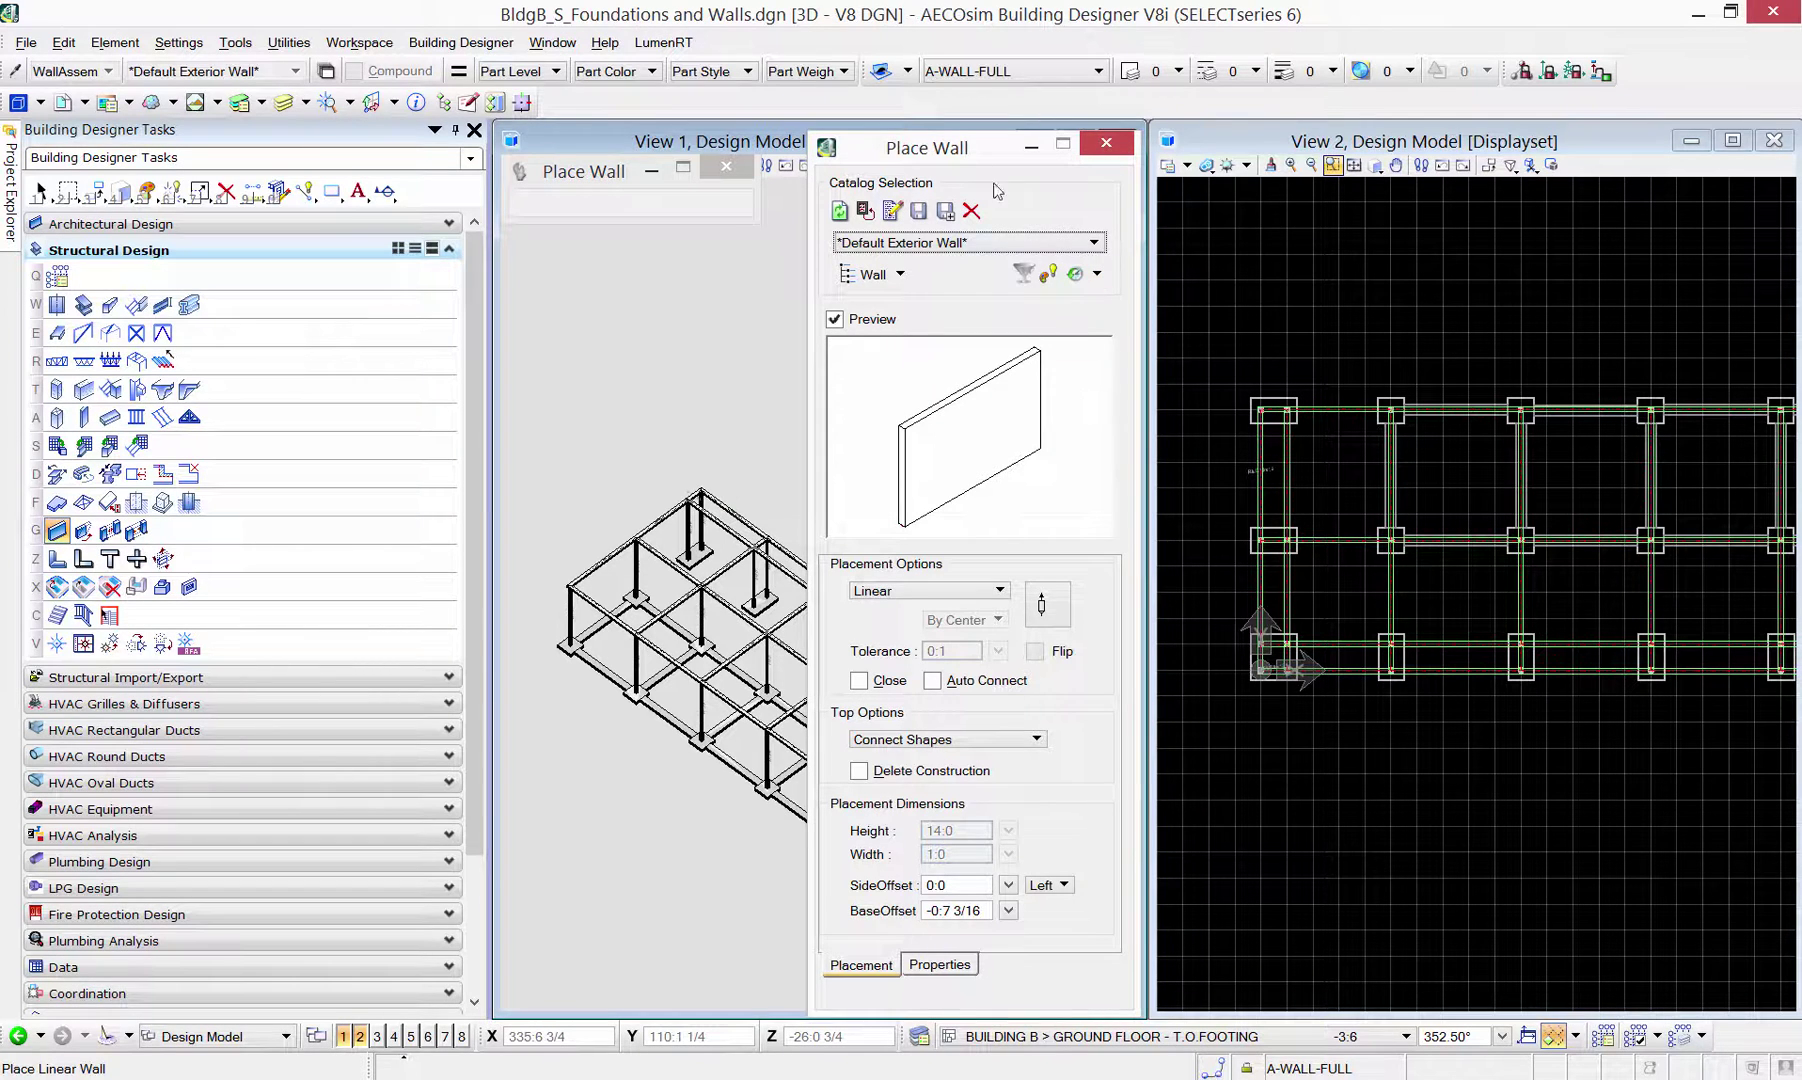
pyautogui.moveTo(959, 155); pyautogui.dragTo(1015, 140)
pyautogui.click(981, 232)
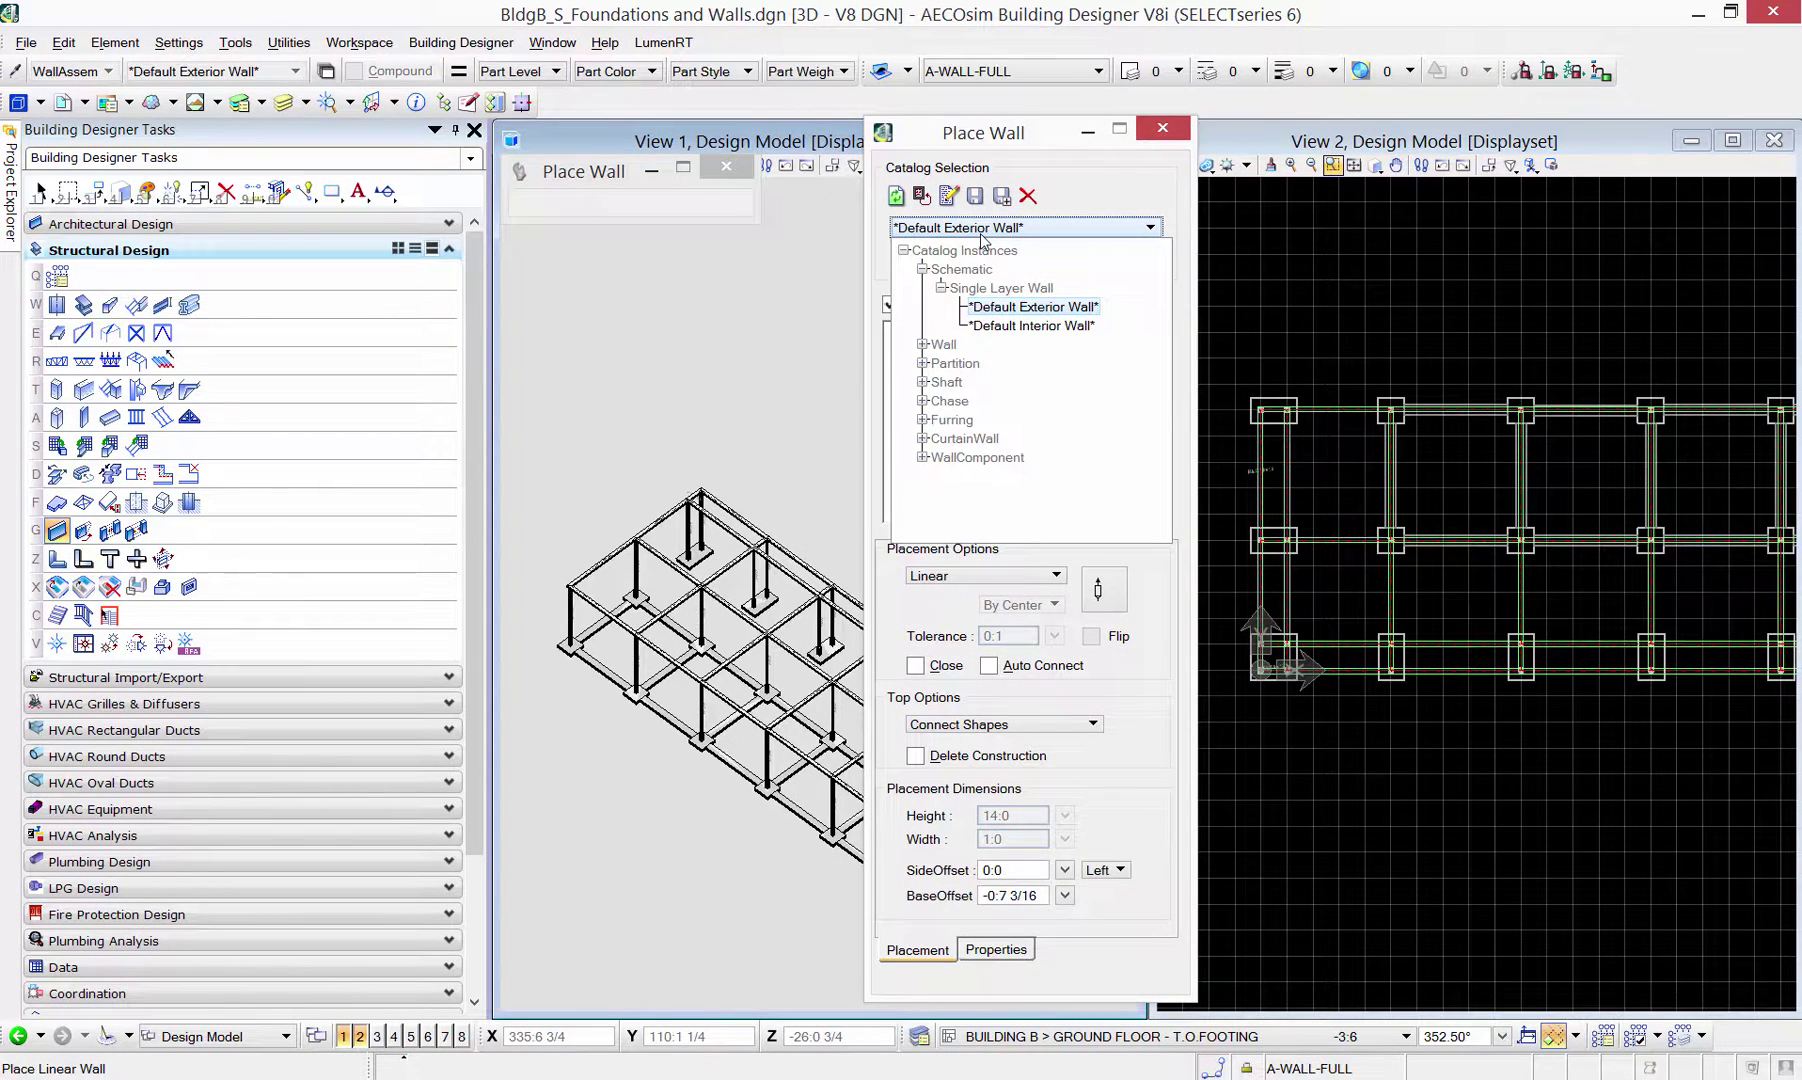
pyautogui.click(52, 74)
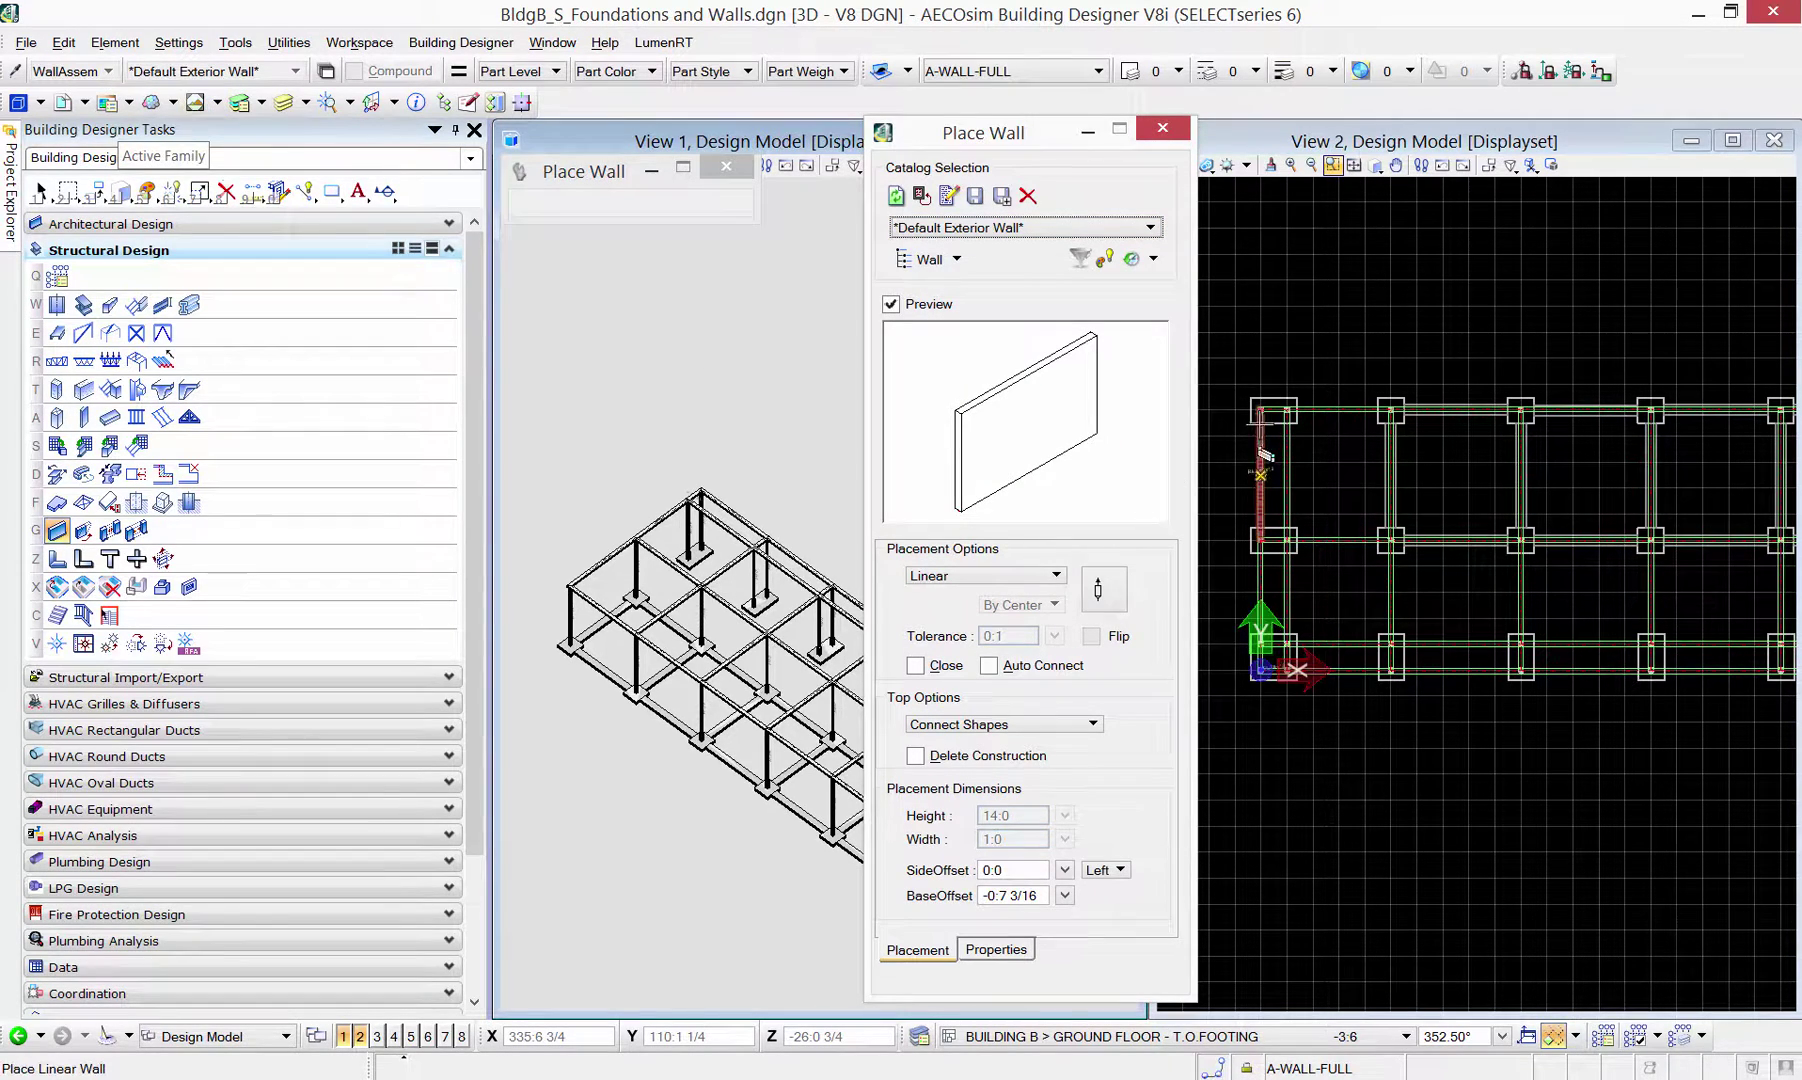
pyautogui.click(1035, 232)
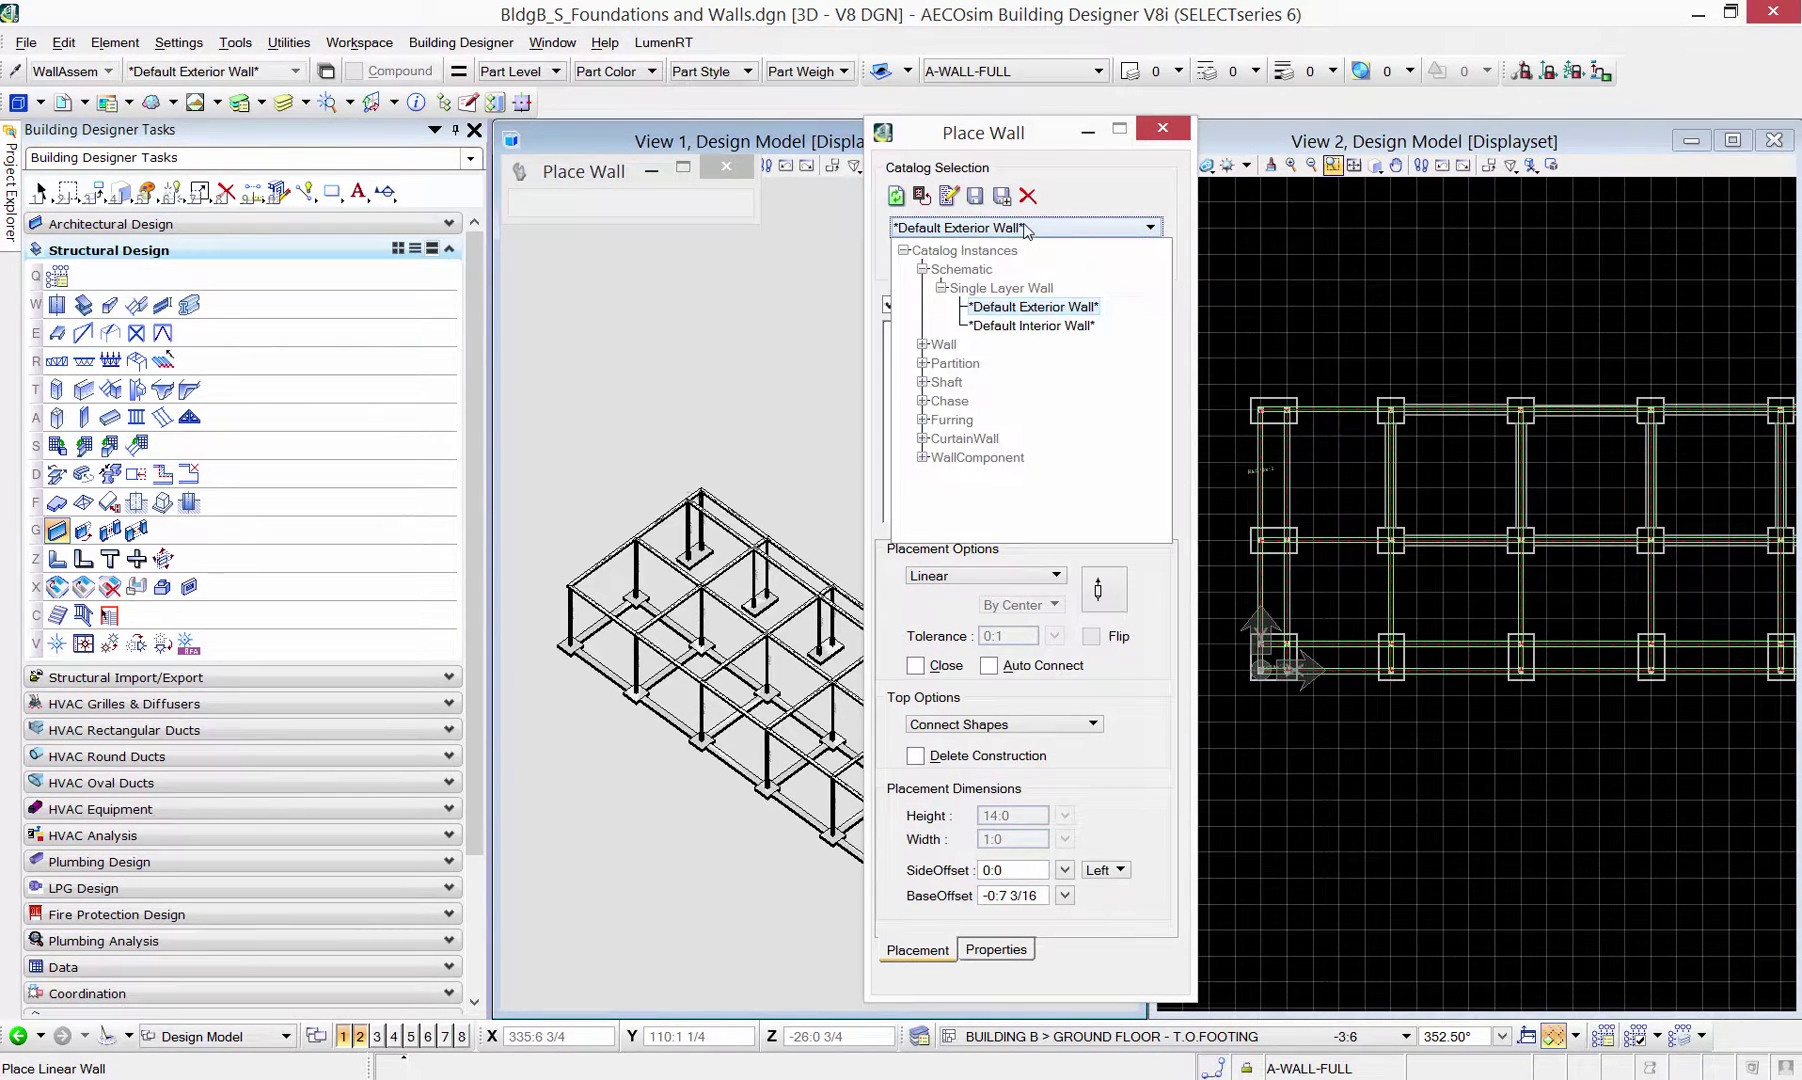
pyautogui.click(1038, 308)
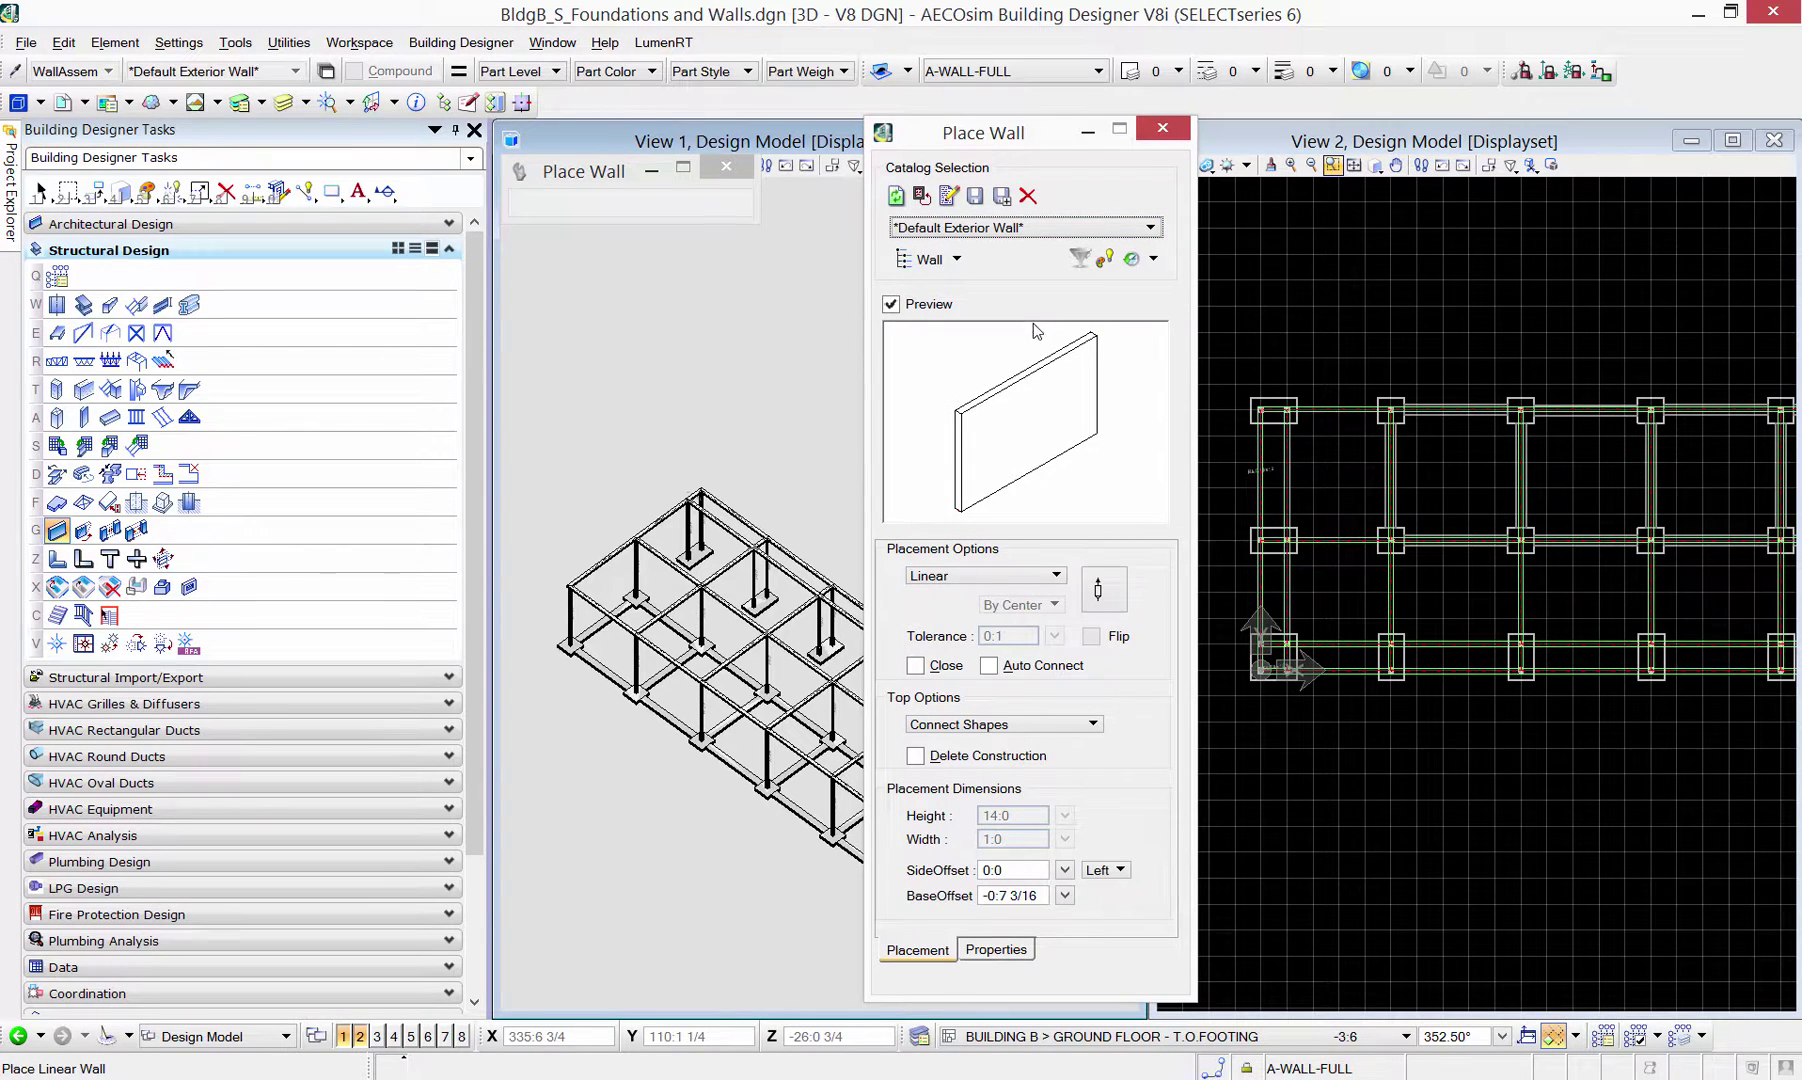
# - Use linear placement, centre justification, top connected to shapes, and base offset 0
pyautogui.click(995, 576)
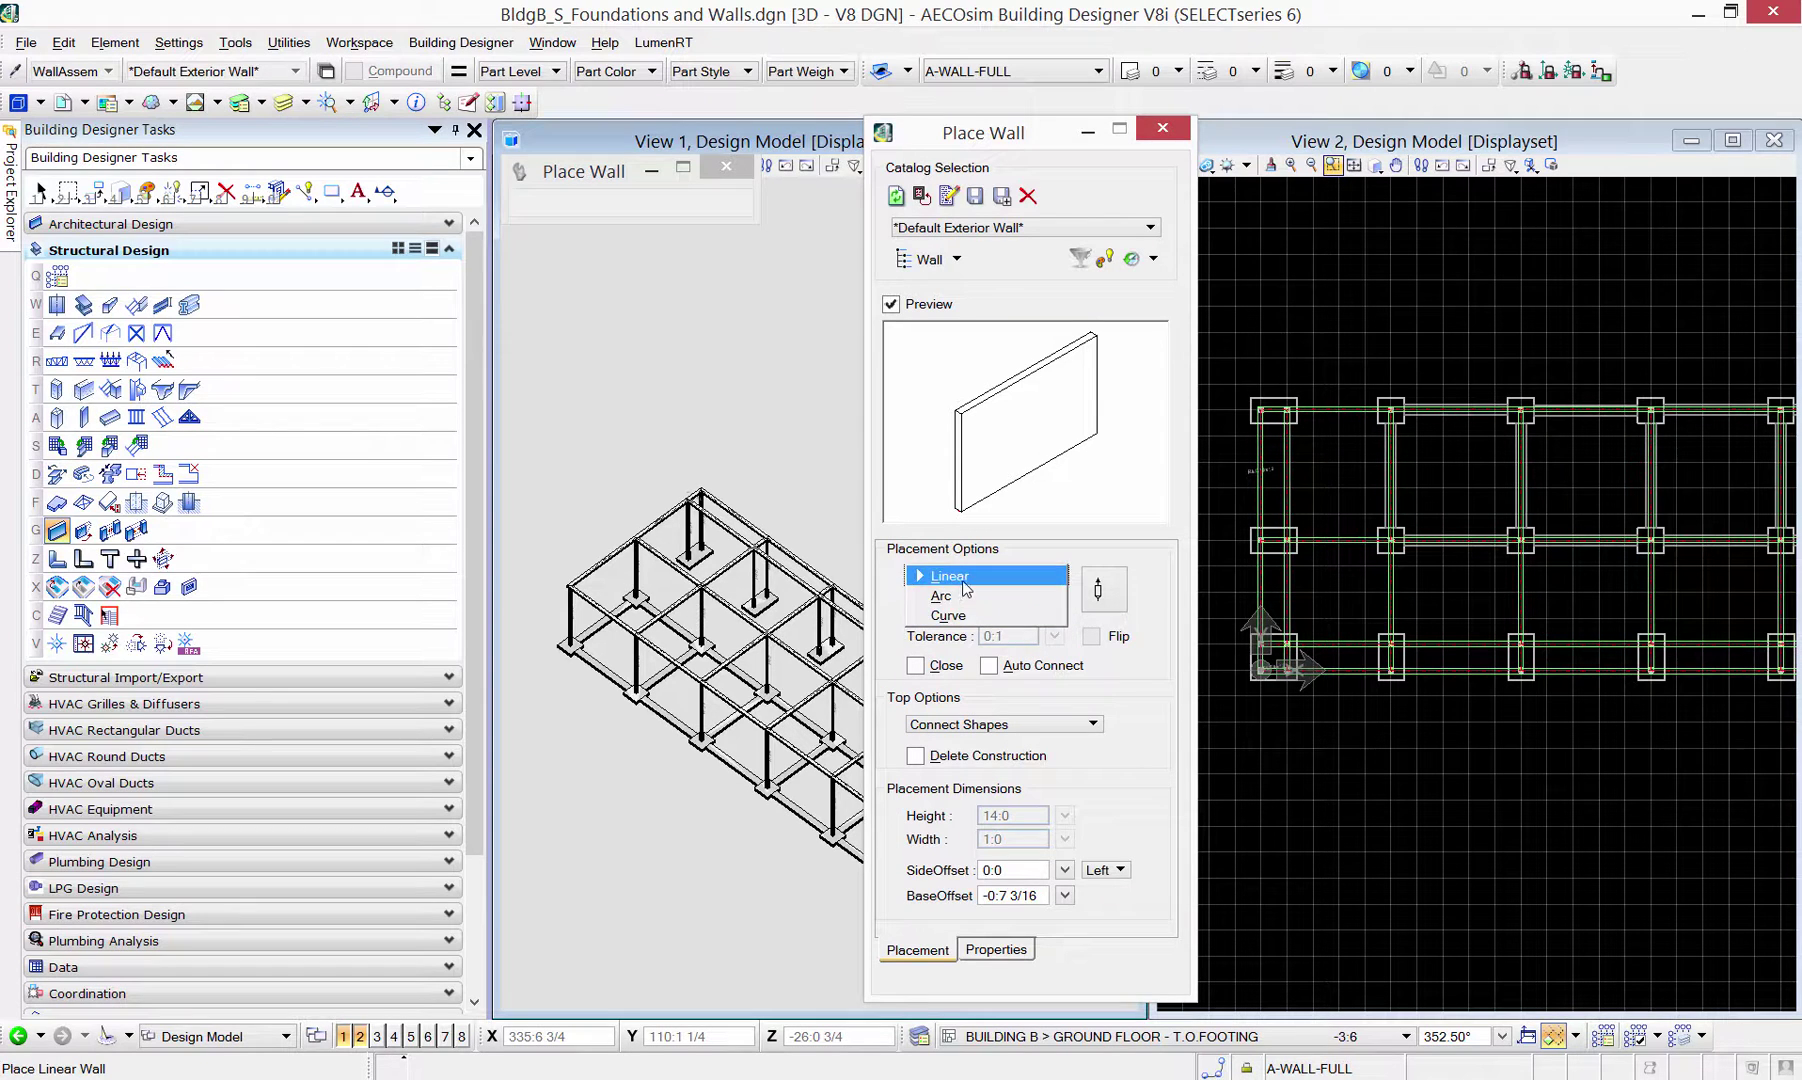
pyautogui.click(963, 585)
pyautogui.click(1098, 591)
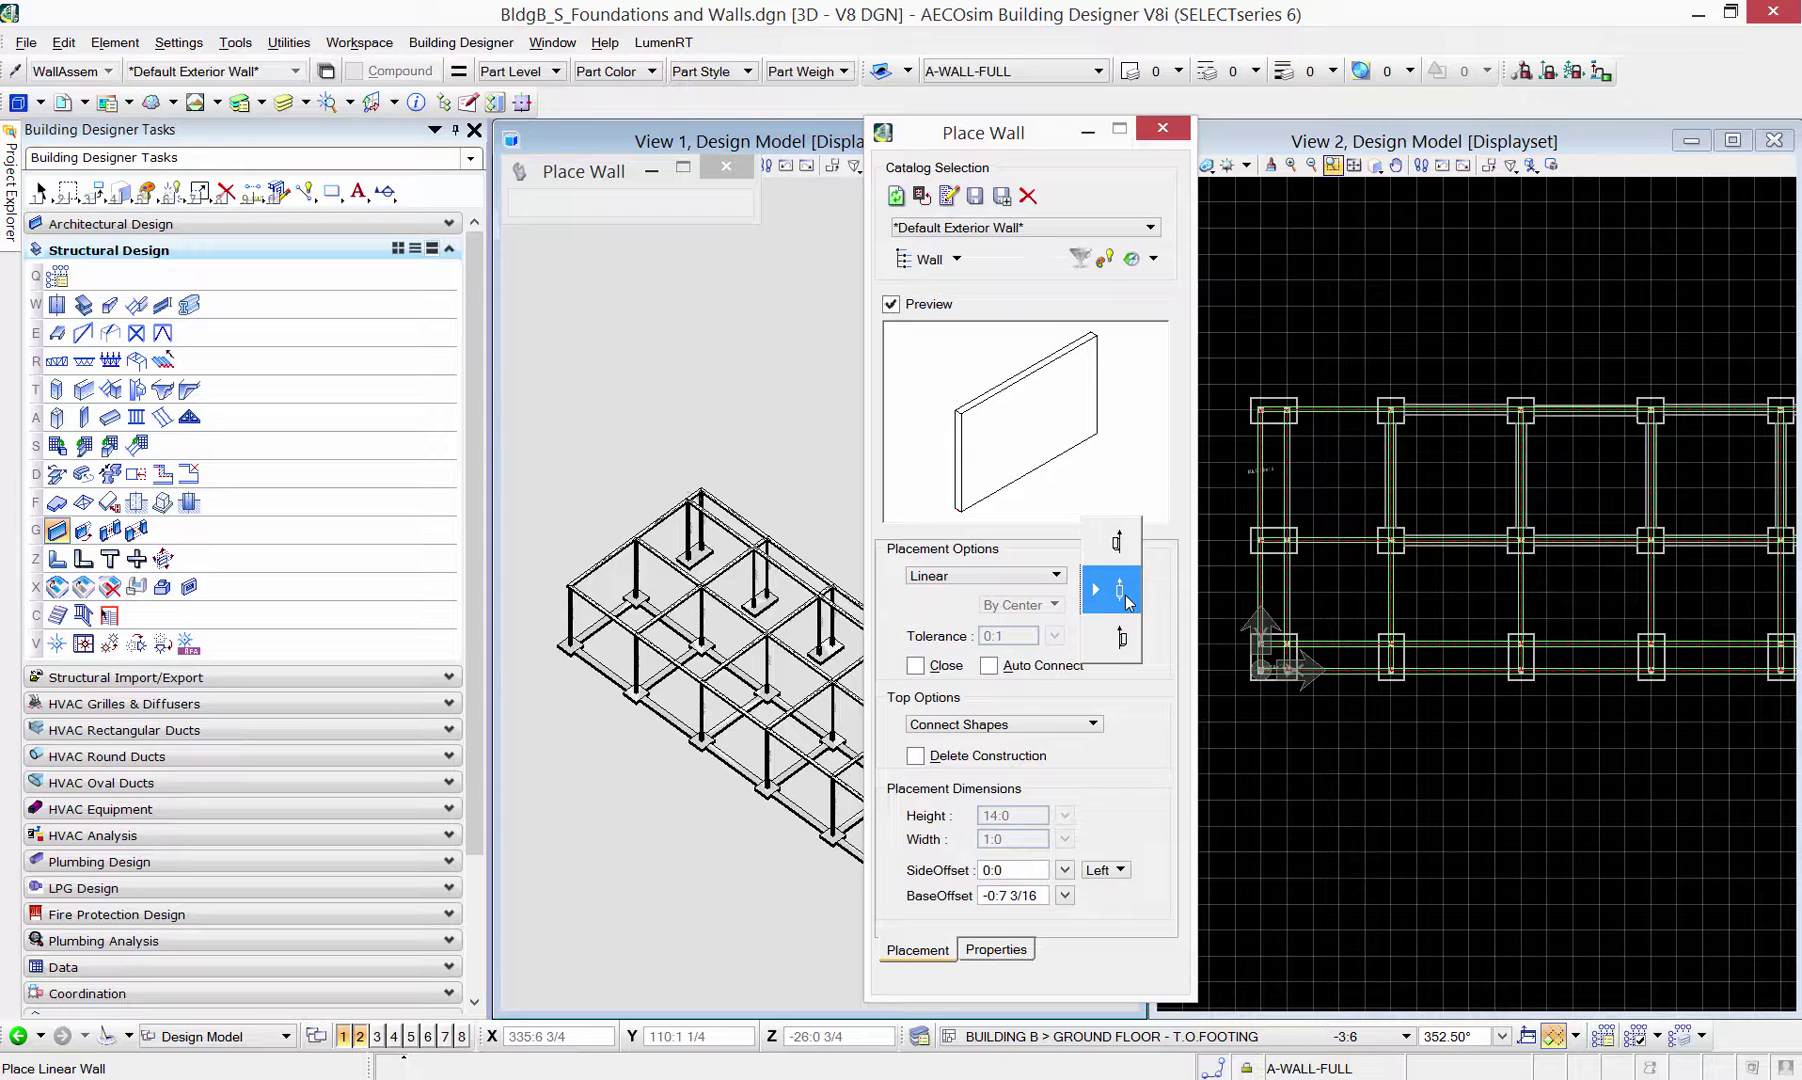
pyautogui.click(1120, 598)
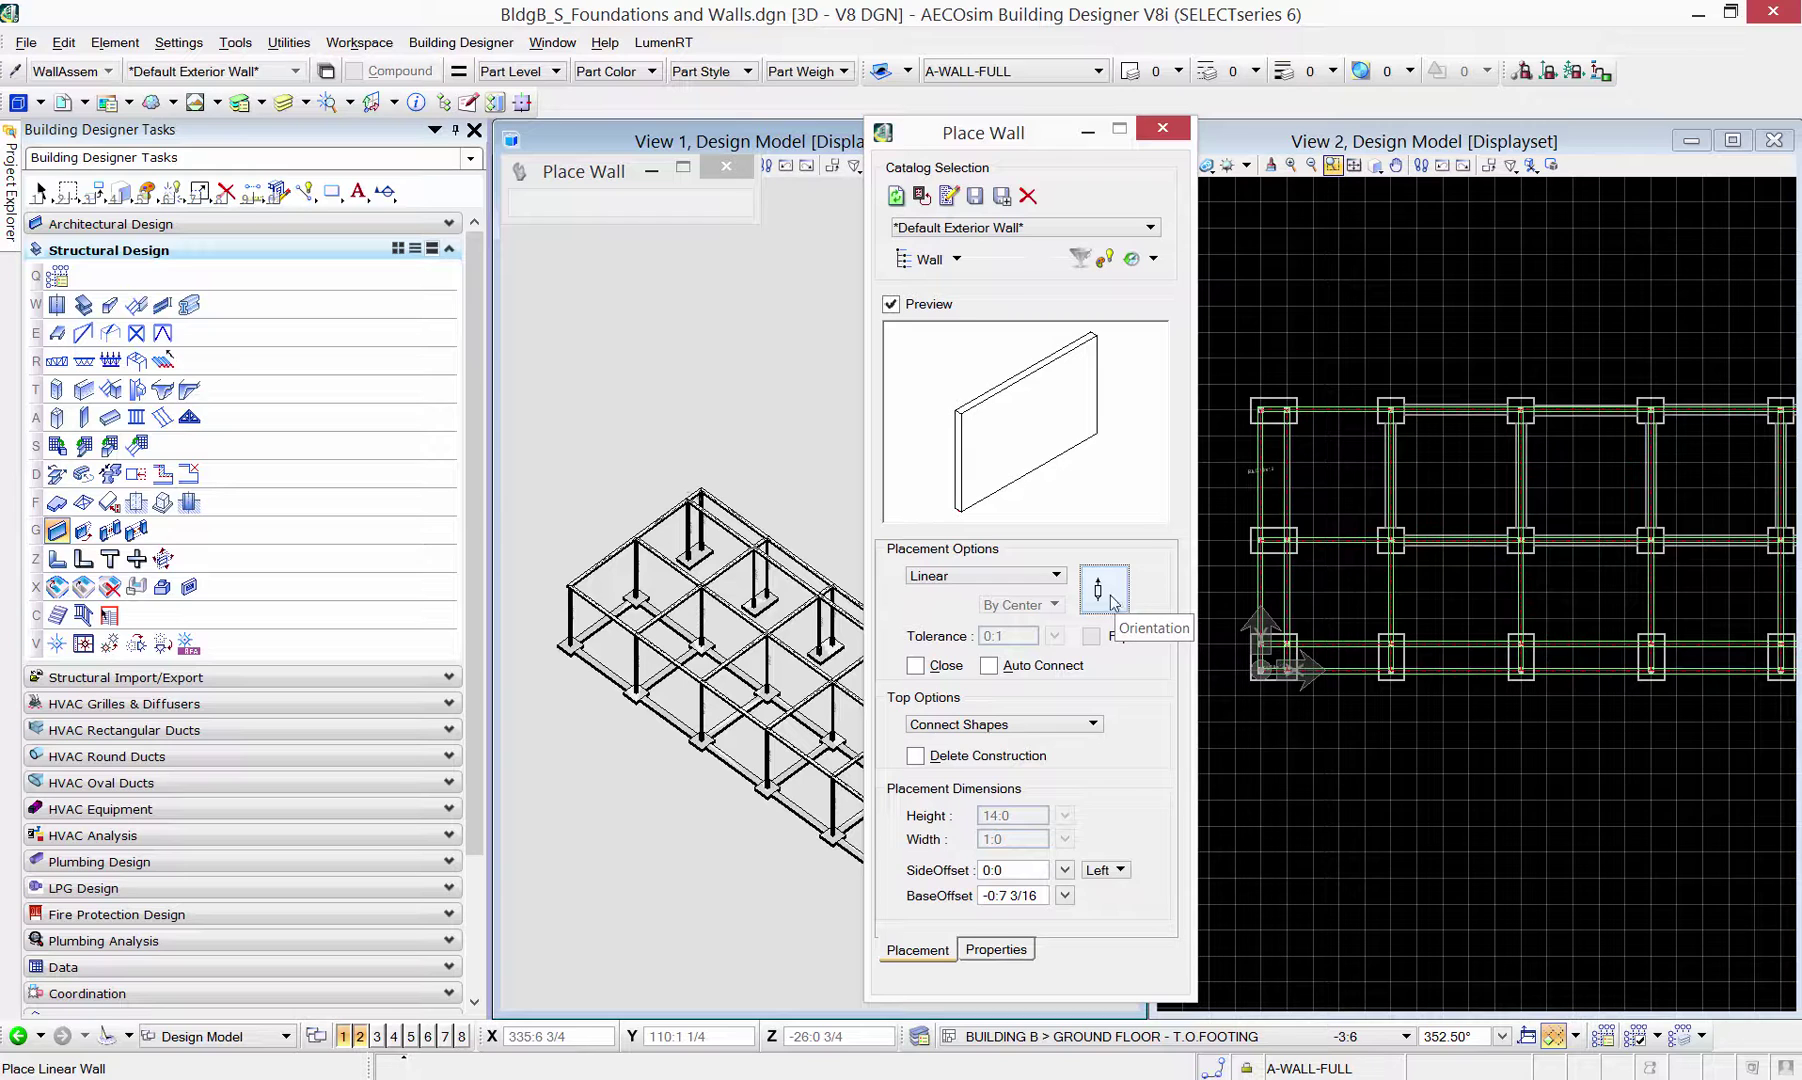
pyautogui.click(1046, 724)
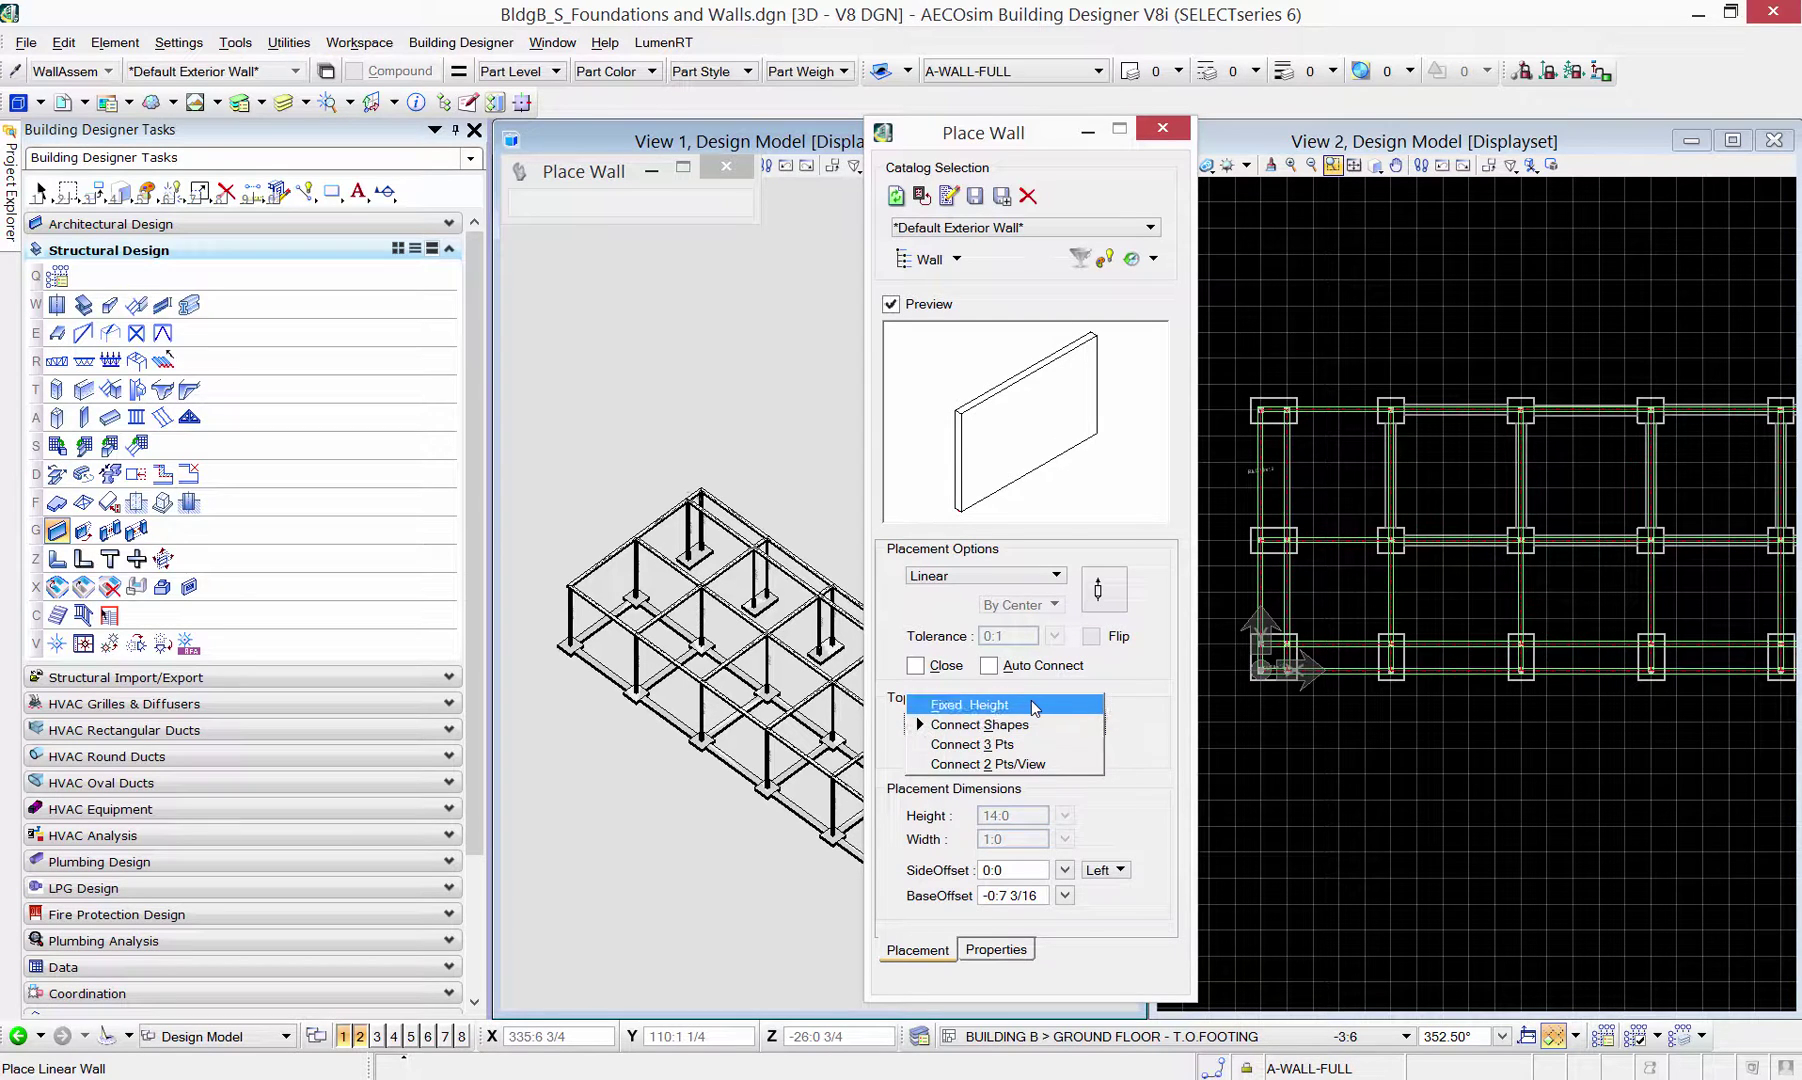
pyautogui.click(1031, 704)
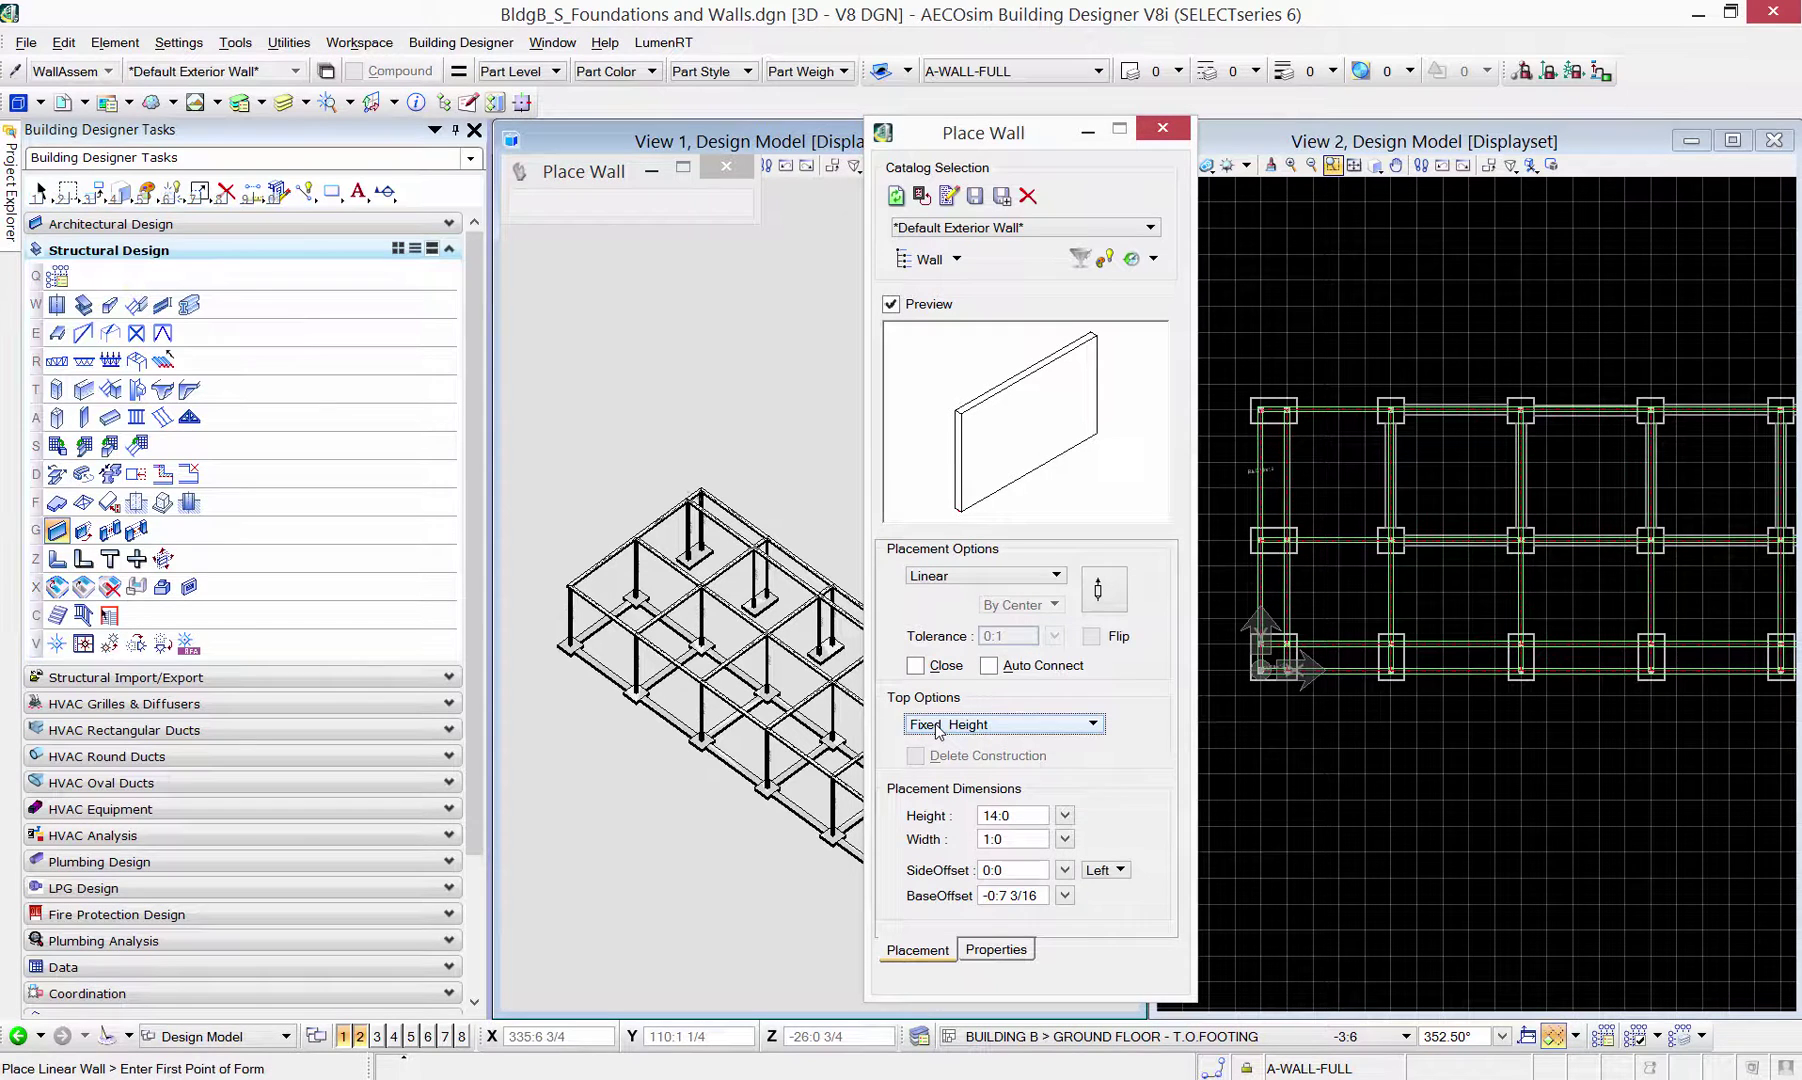
pyautogui.click(938, 728)
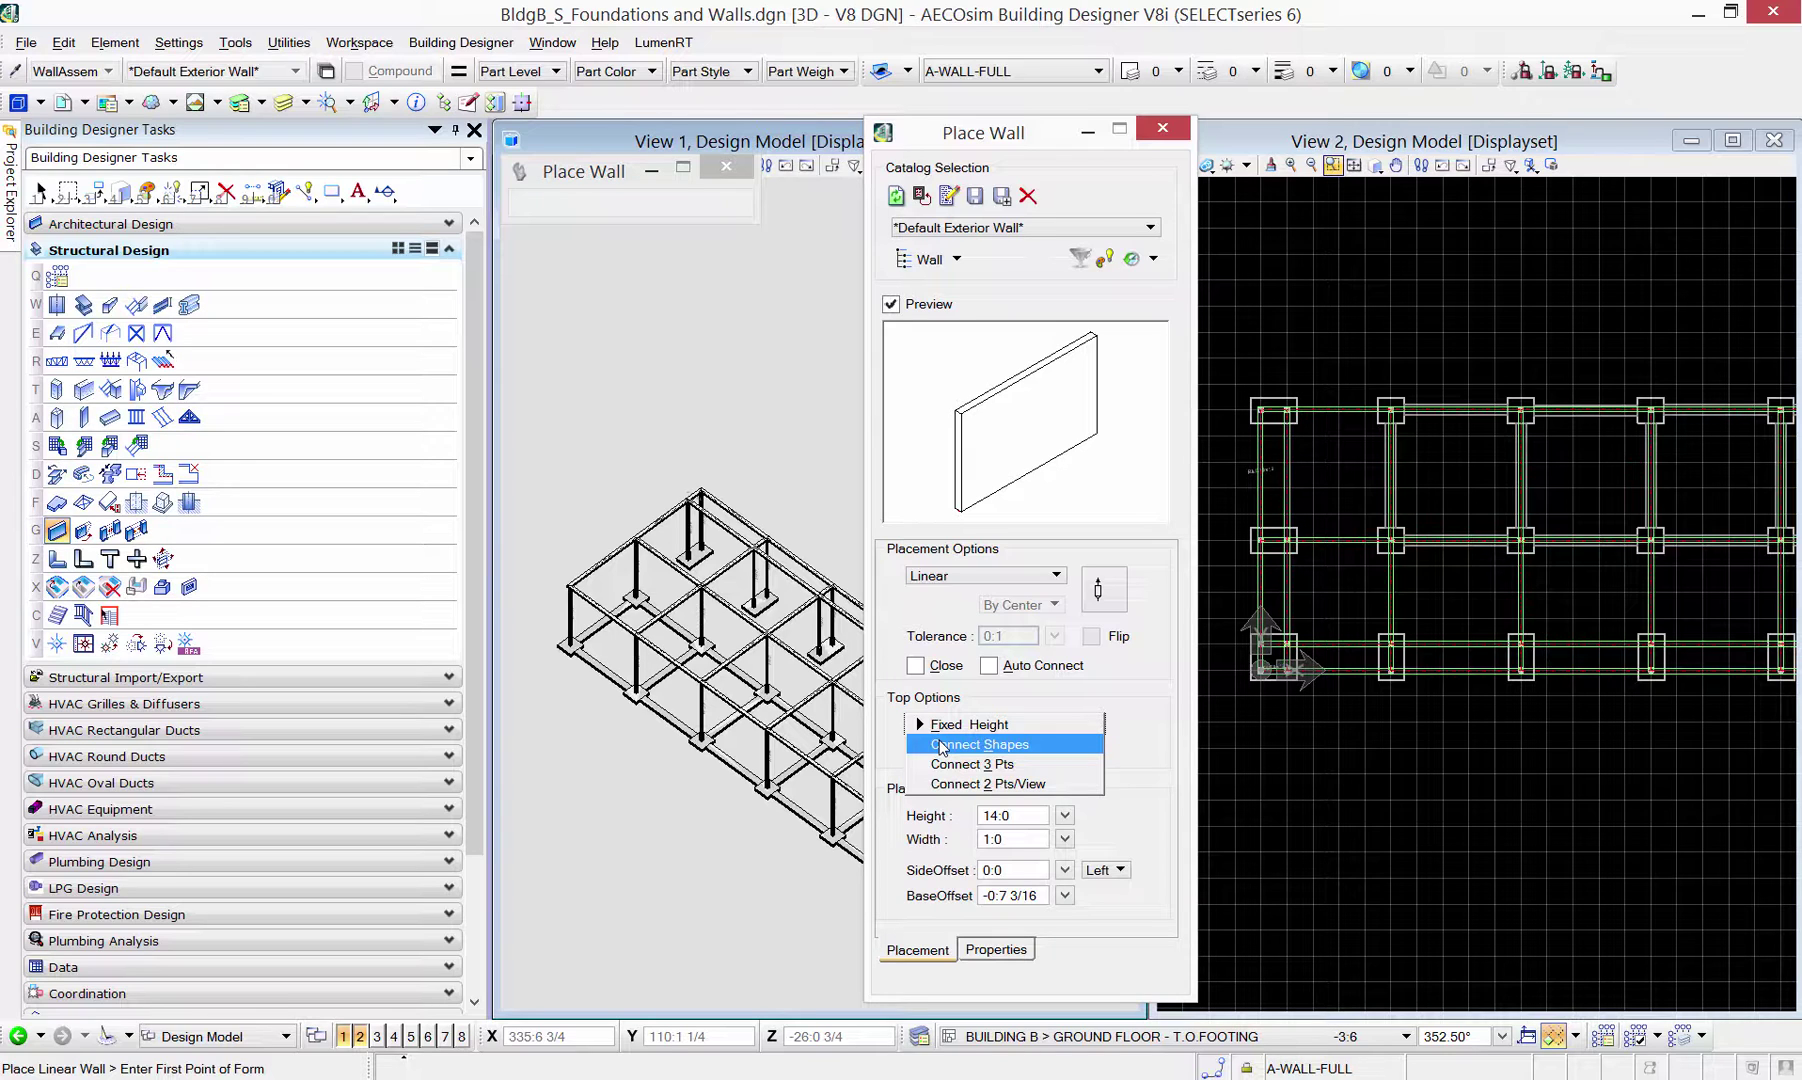
pyautogui.click(941, 745)
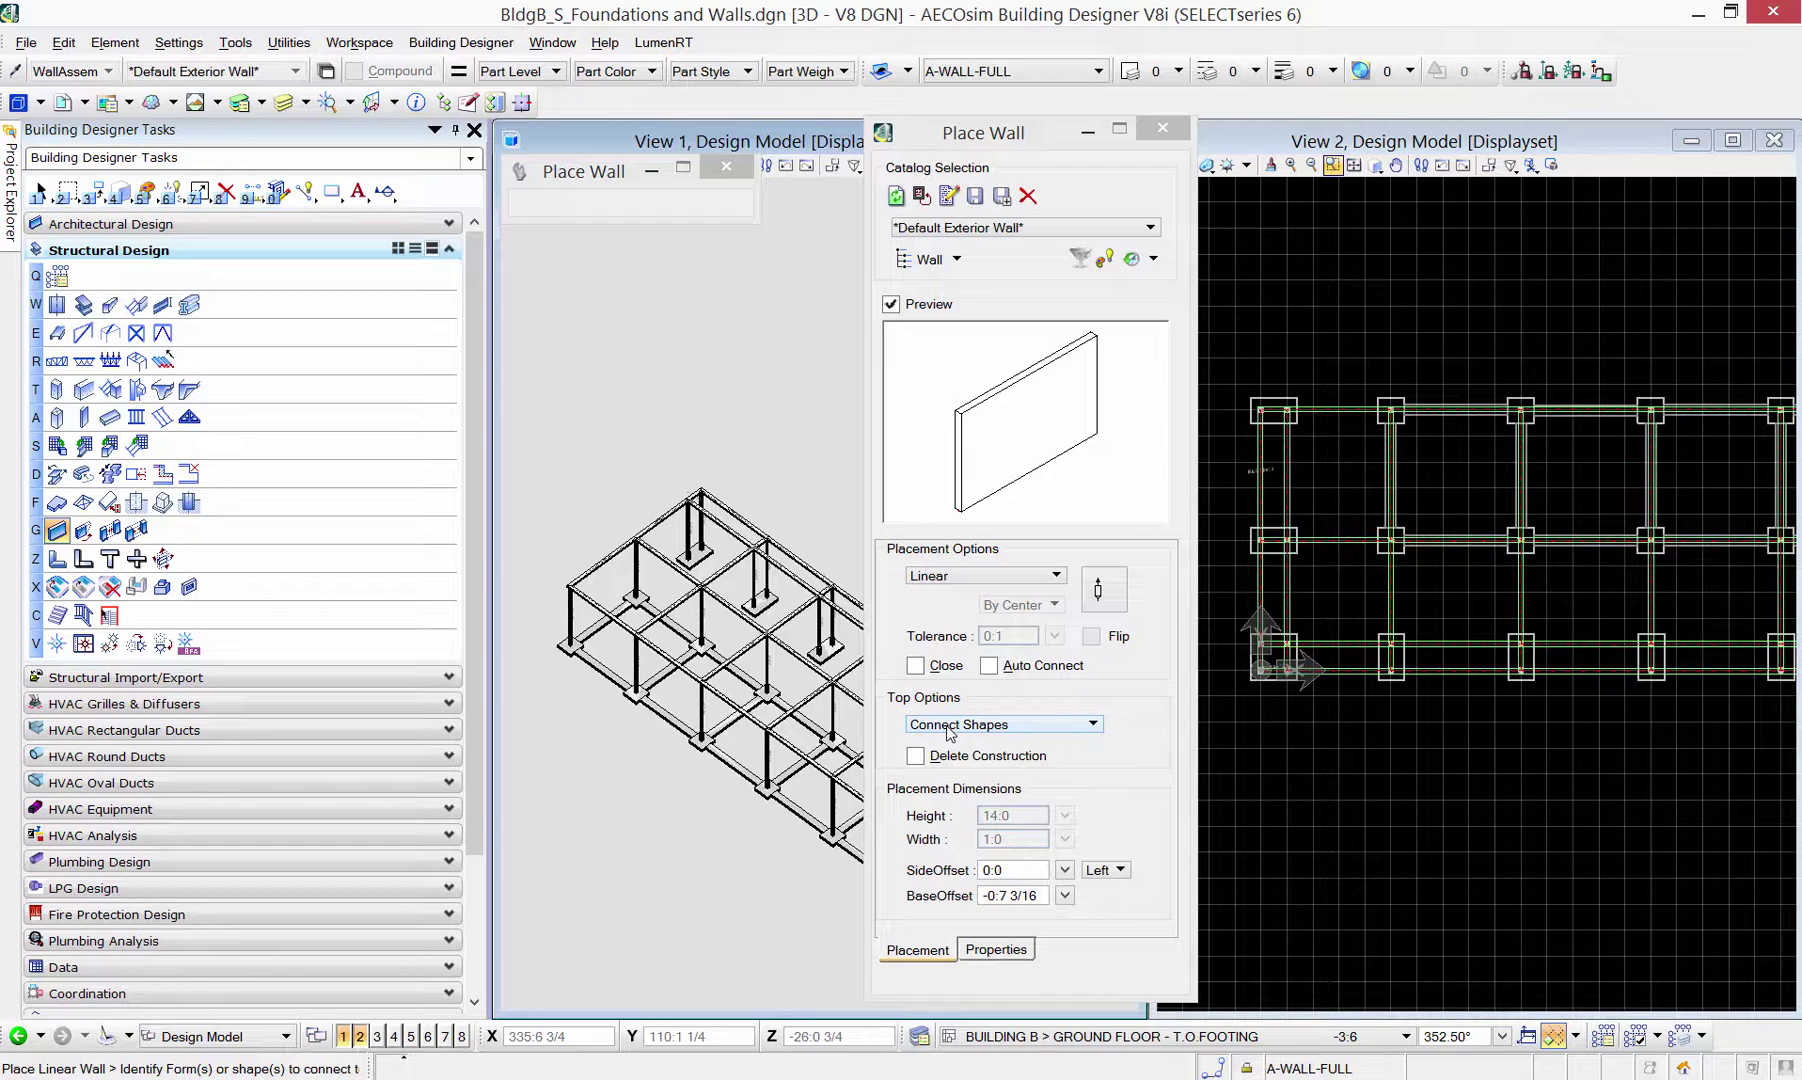
pyautogui.click(988, 896)
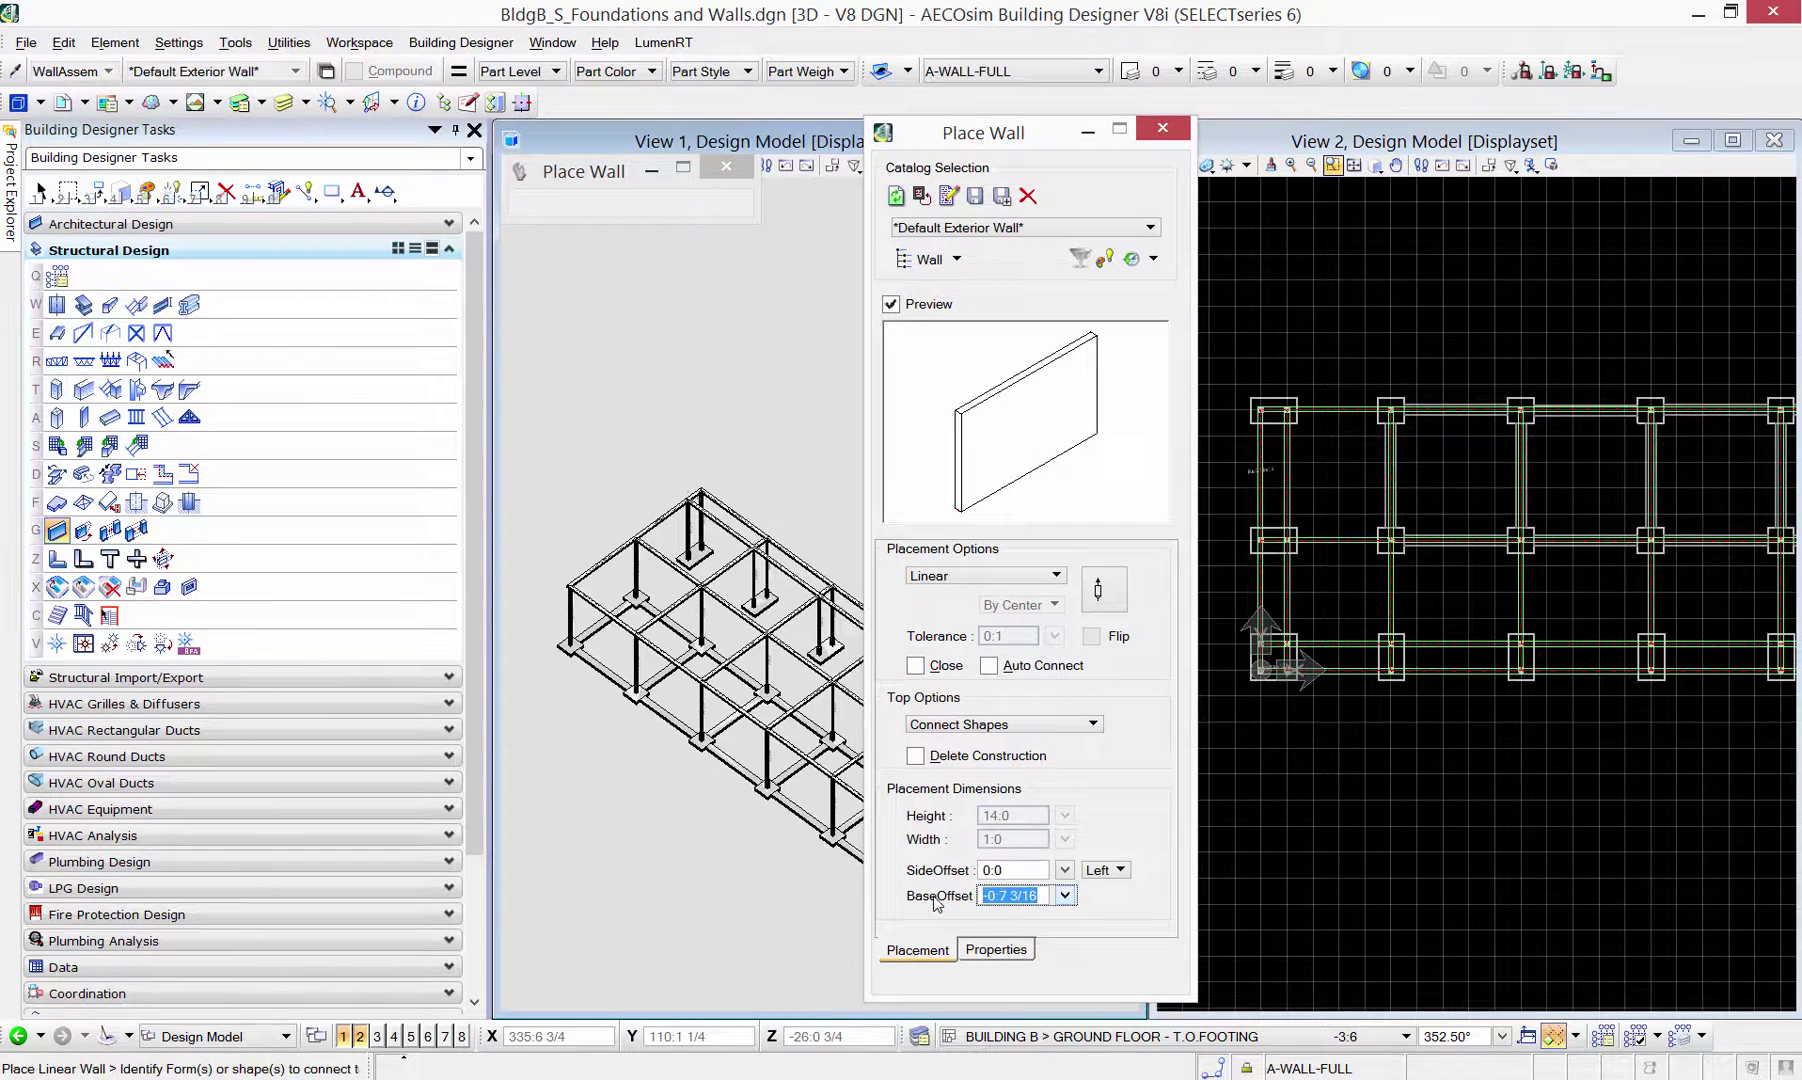
pyautogui.write('0')
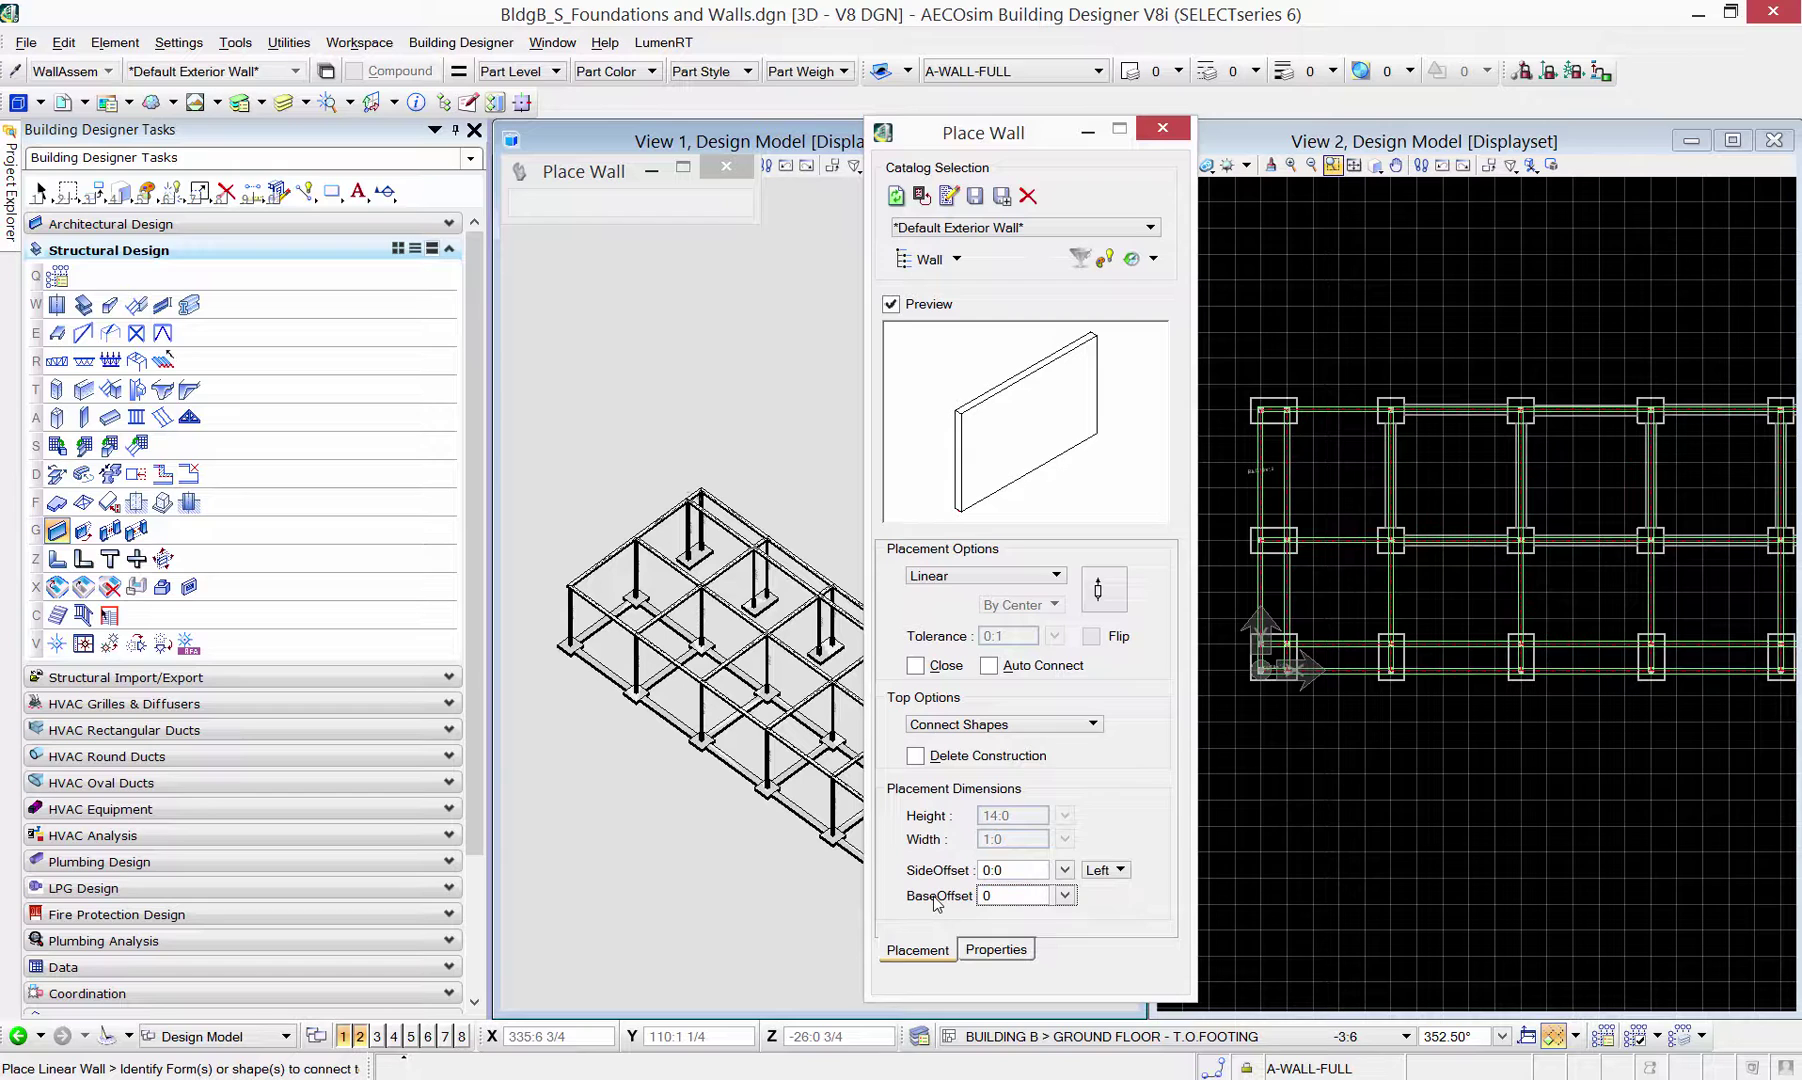
pyautogui.click(1014, 872)
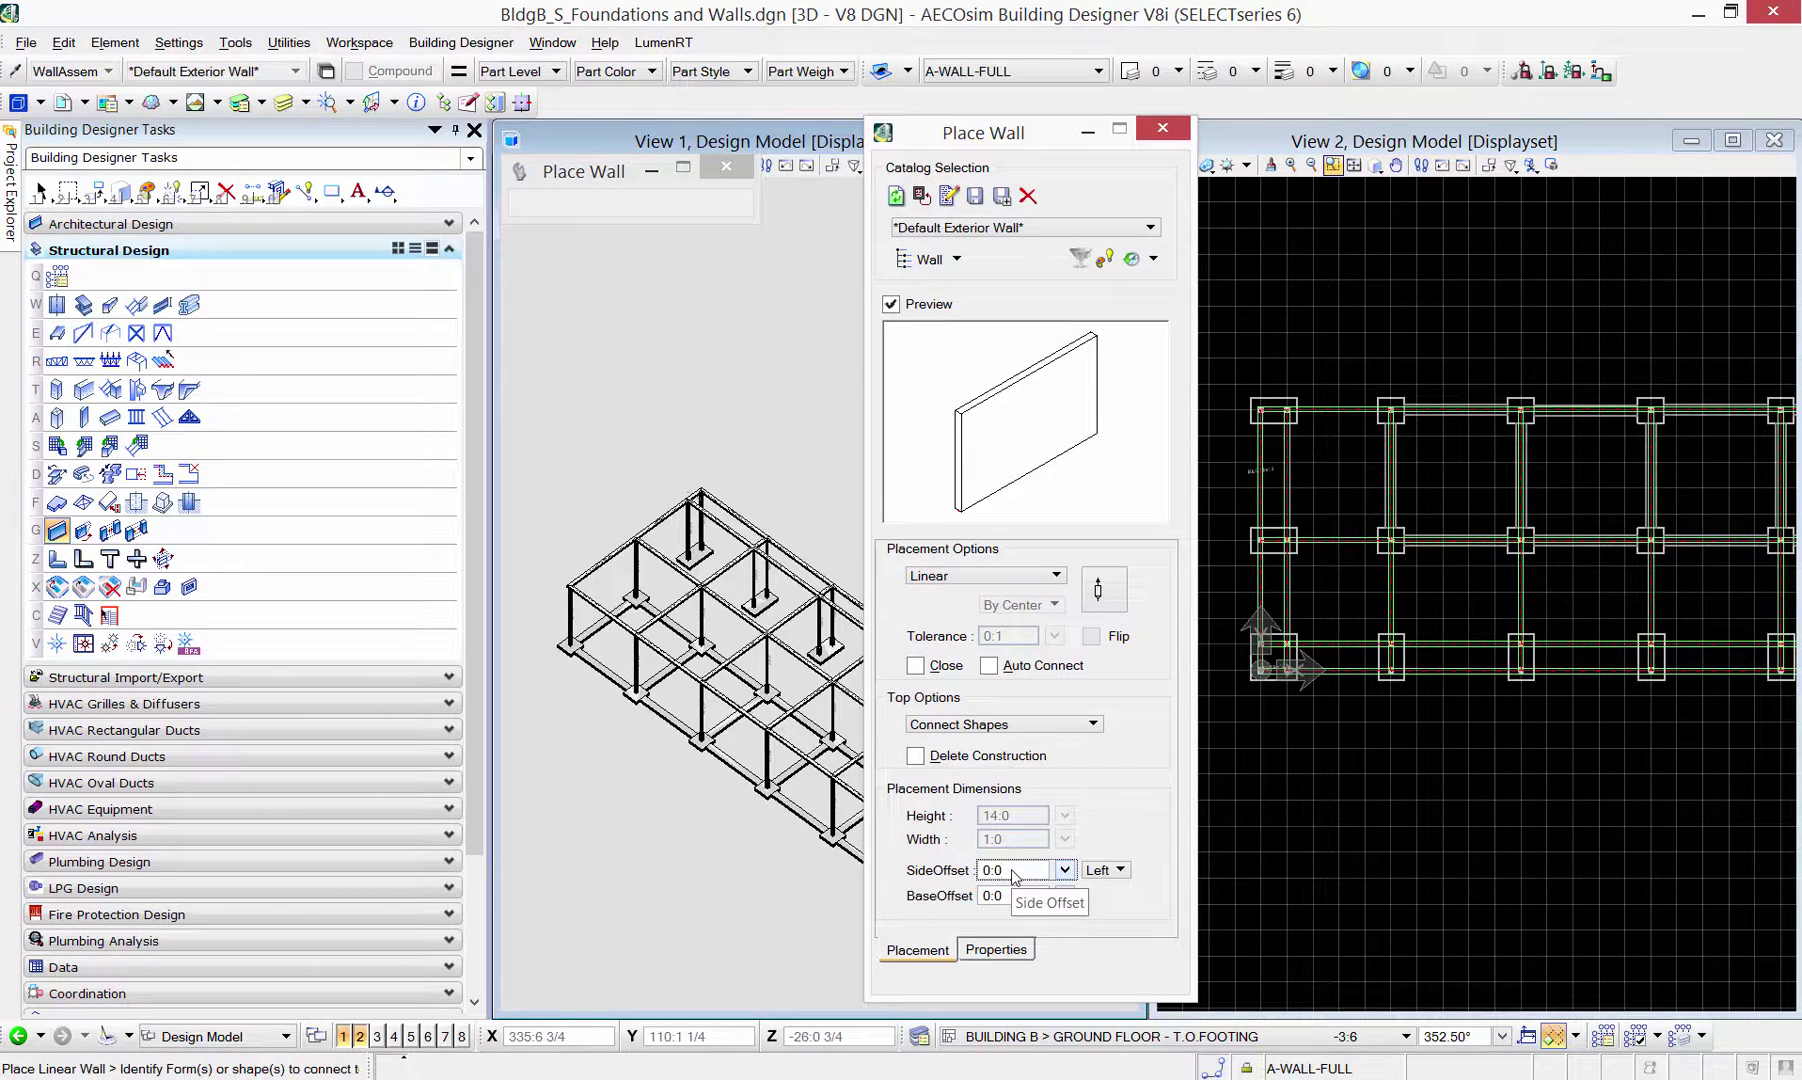
# - Set the wall Width to 0:6 in the wall properties, keeping Height 14:0
pyautogui.click(996, 949)
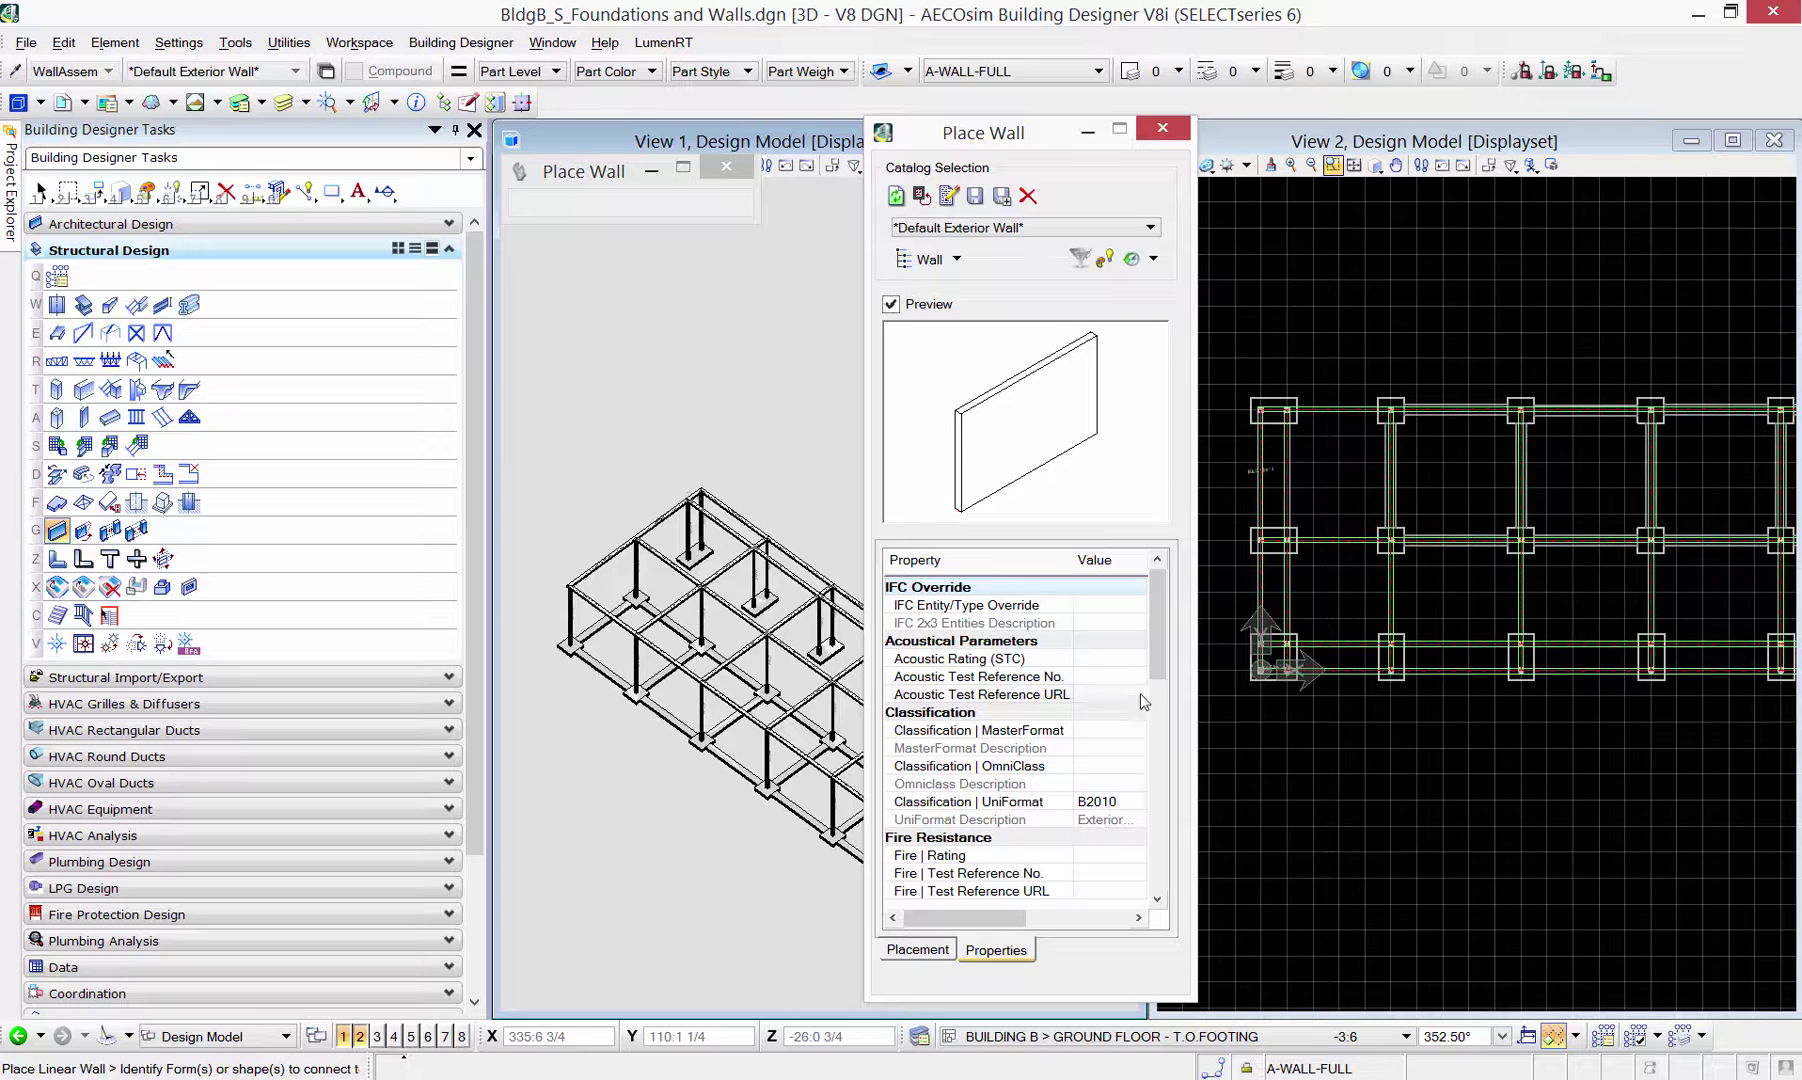
pyautogui.moveTo(1159, 668); pyautogui.dragTo(1160, 851)
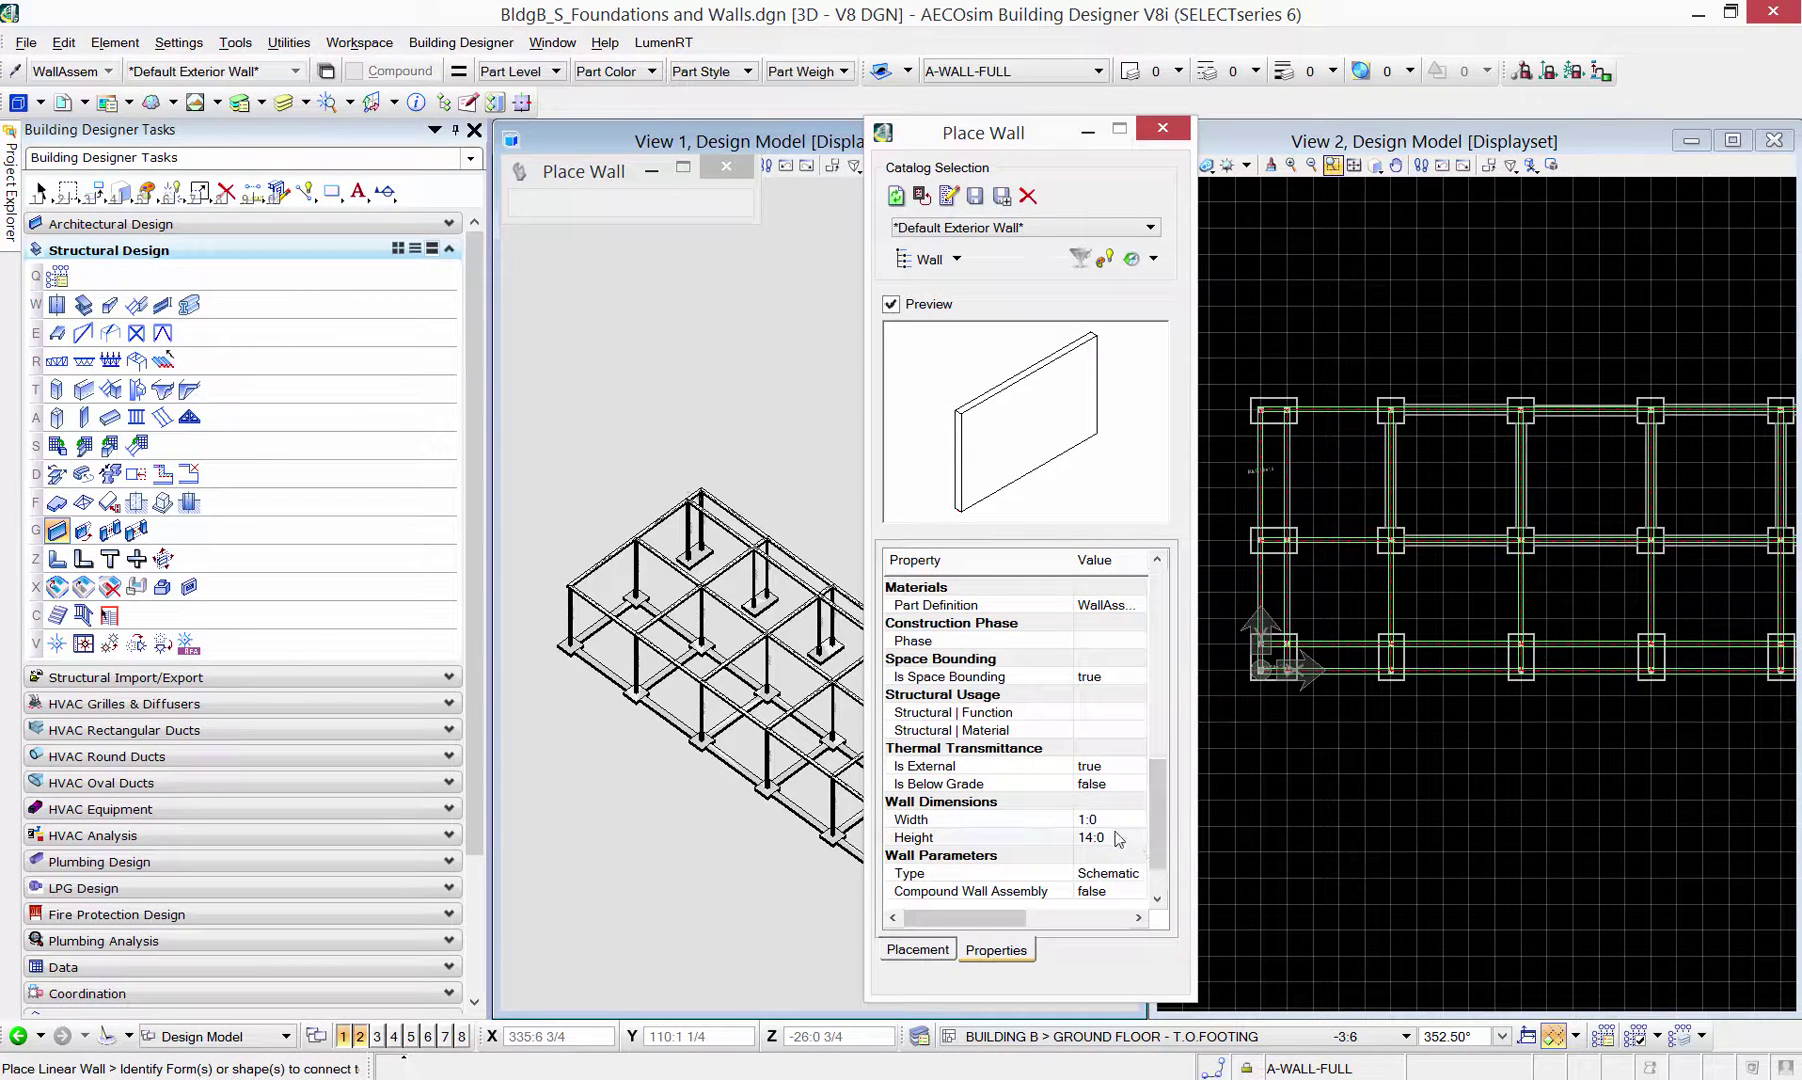
pyautogui.click(1138, 820)
pyautogui.click(1106, 848)
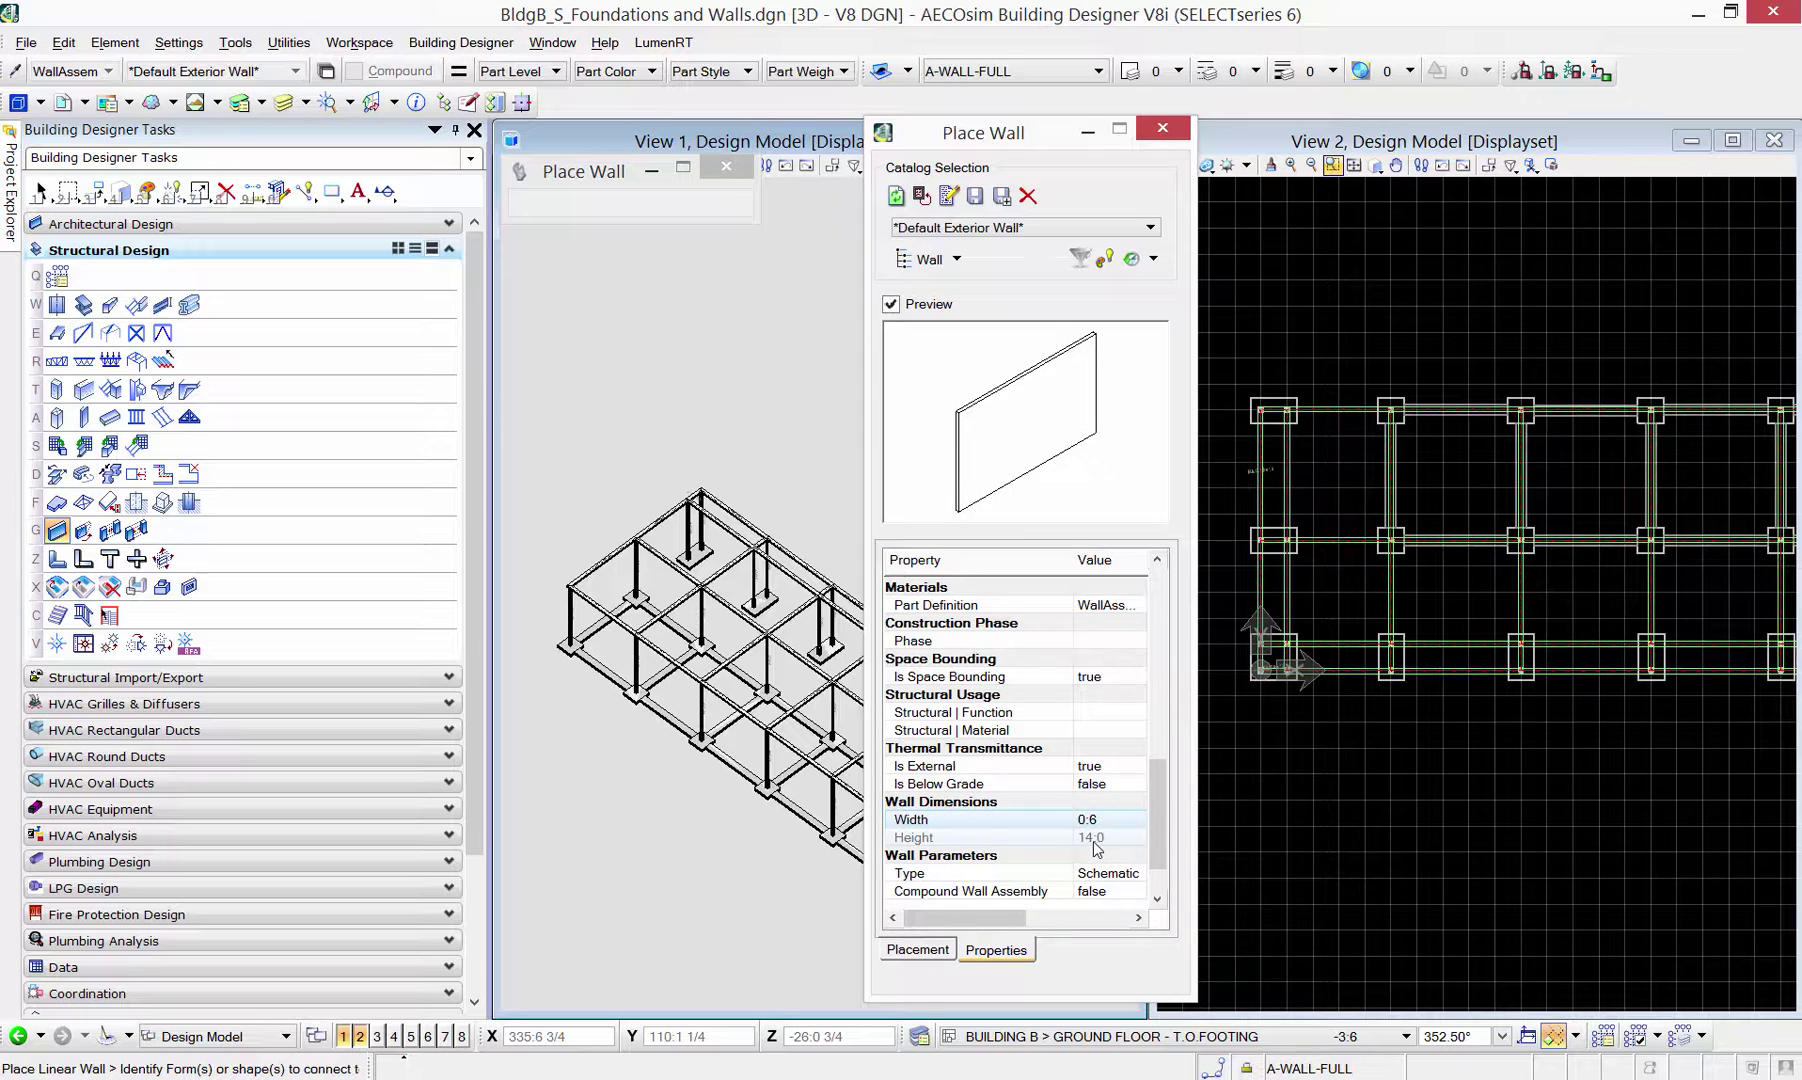
pyautogui.click(1099, 821)
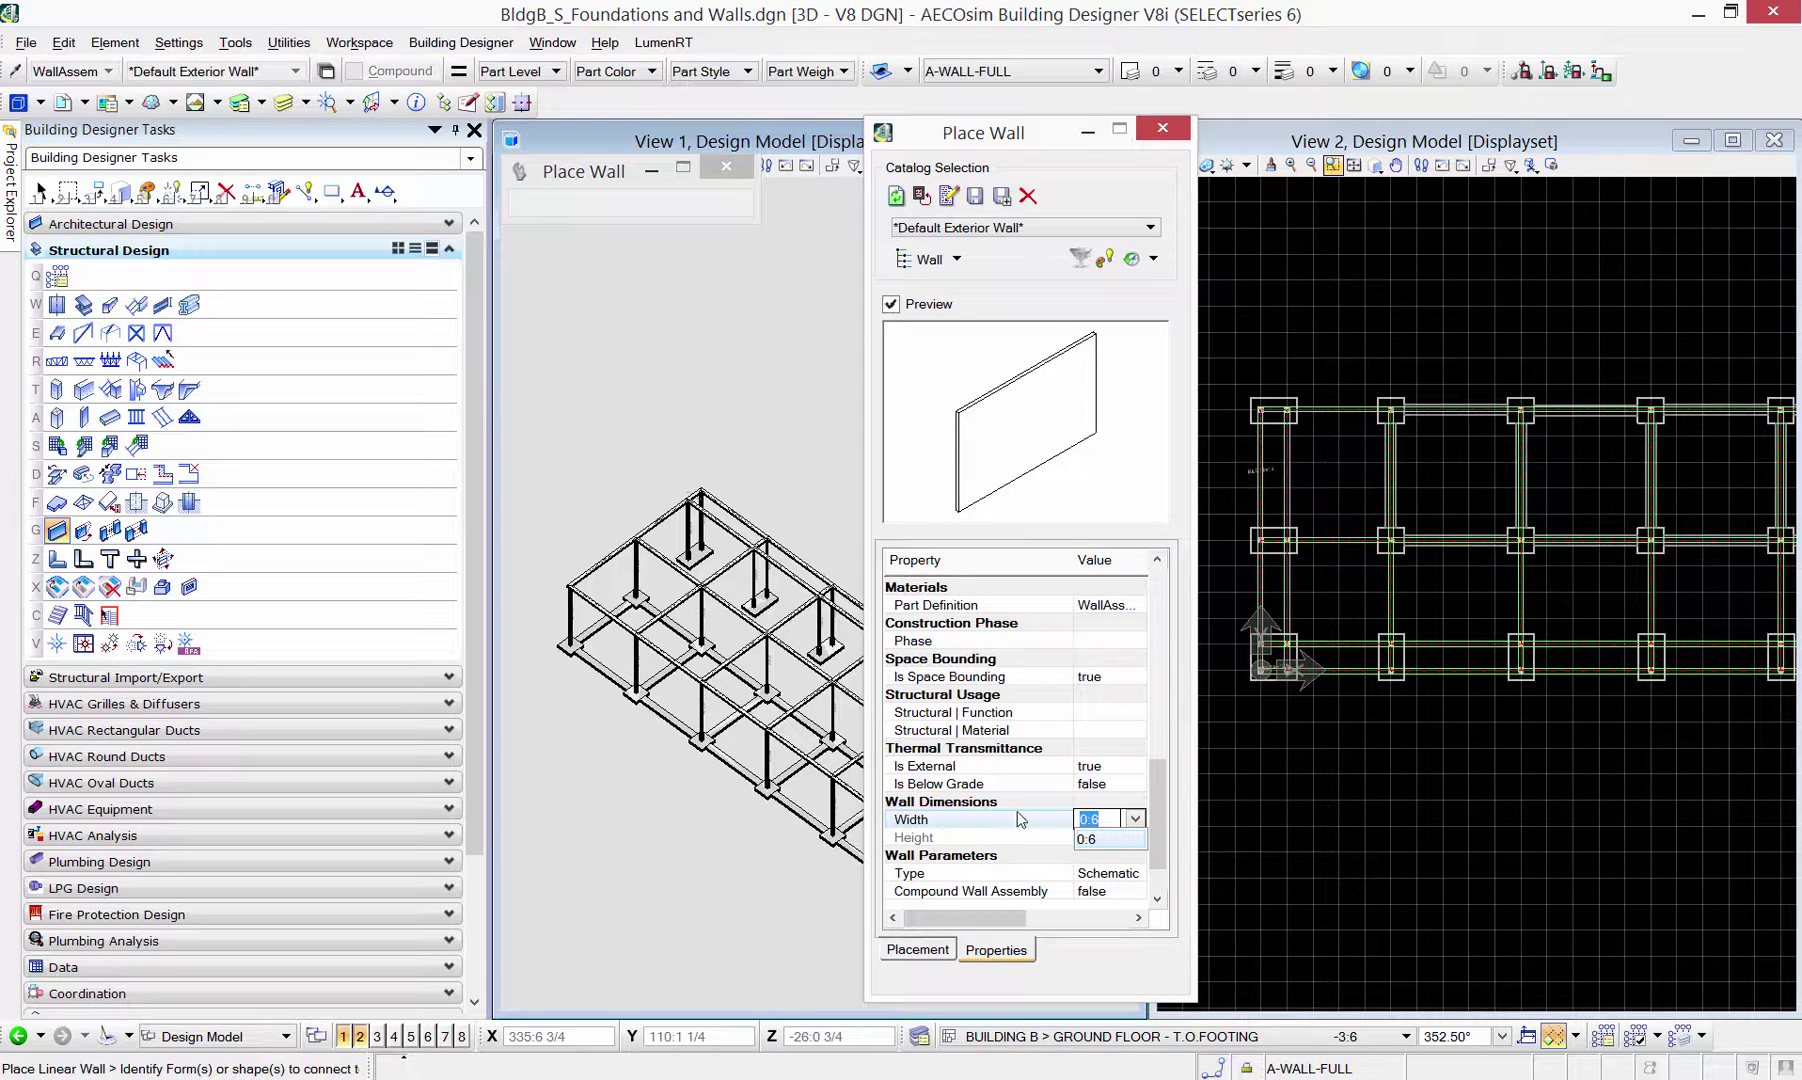
pyautogui.press('Return')
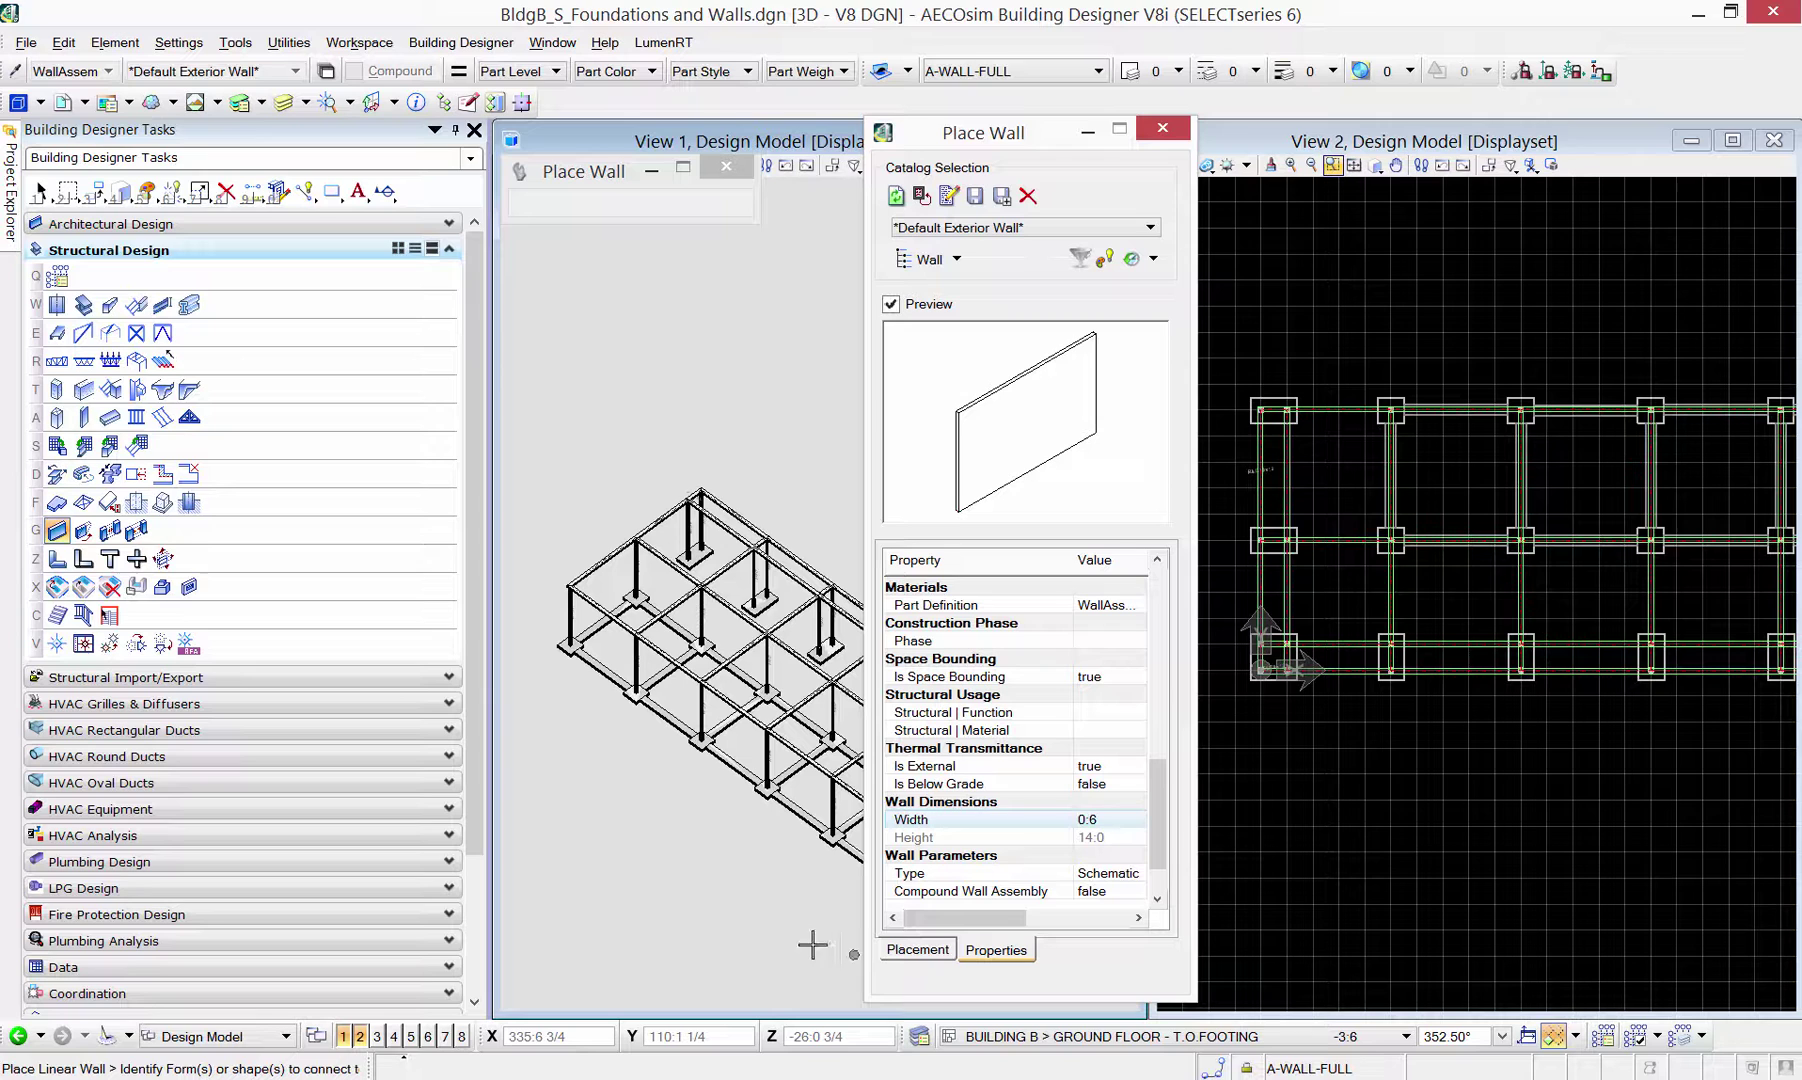
# - Identify the two round columns the wall should connect to
pyautogui.click(933, 946)
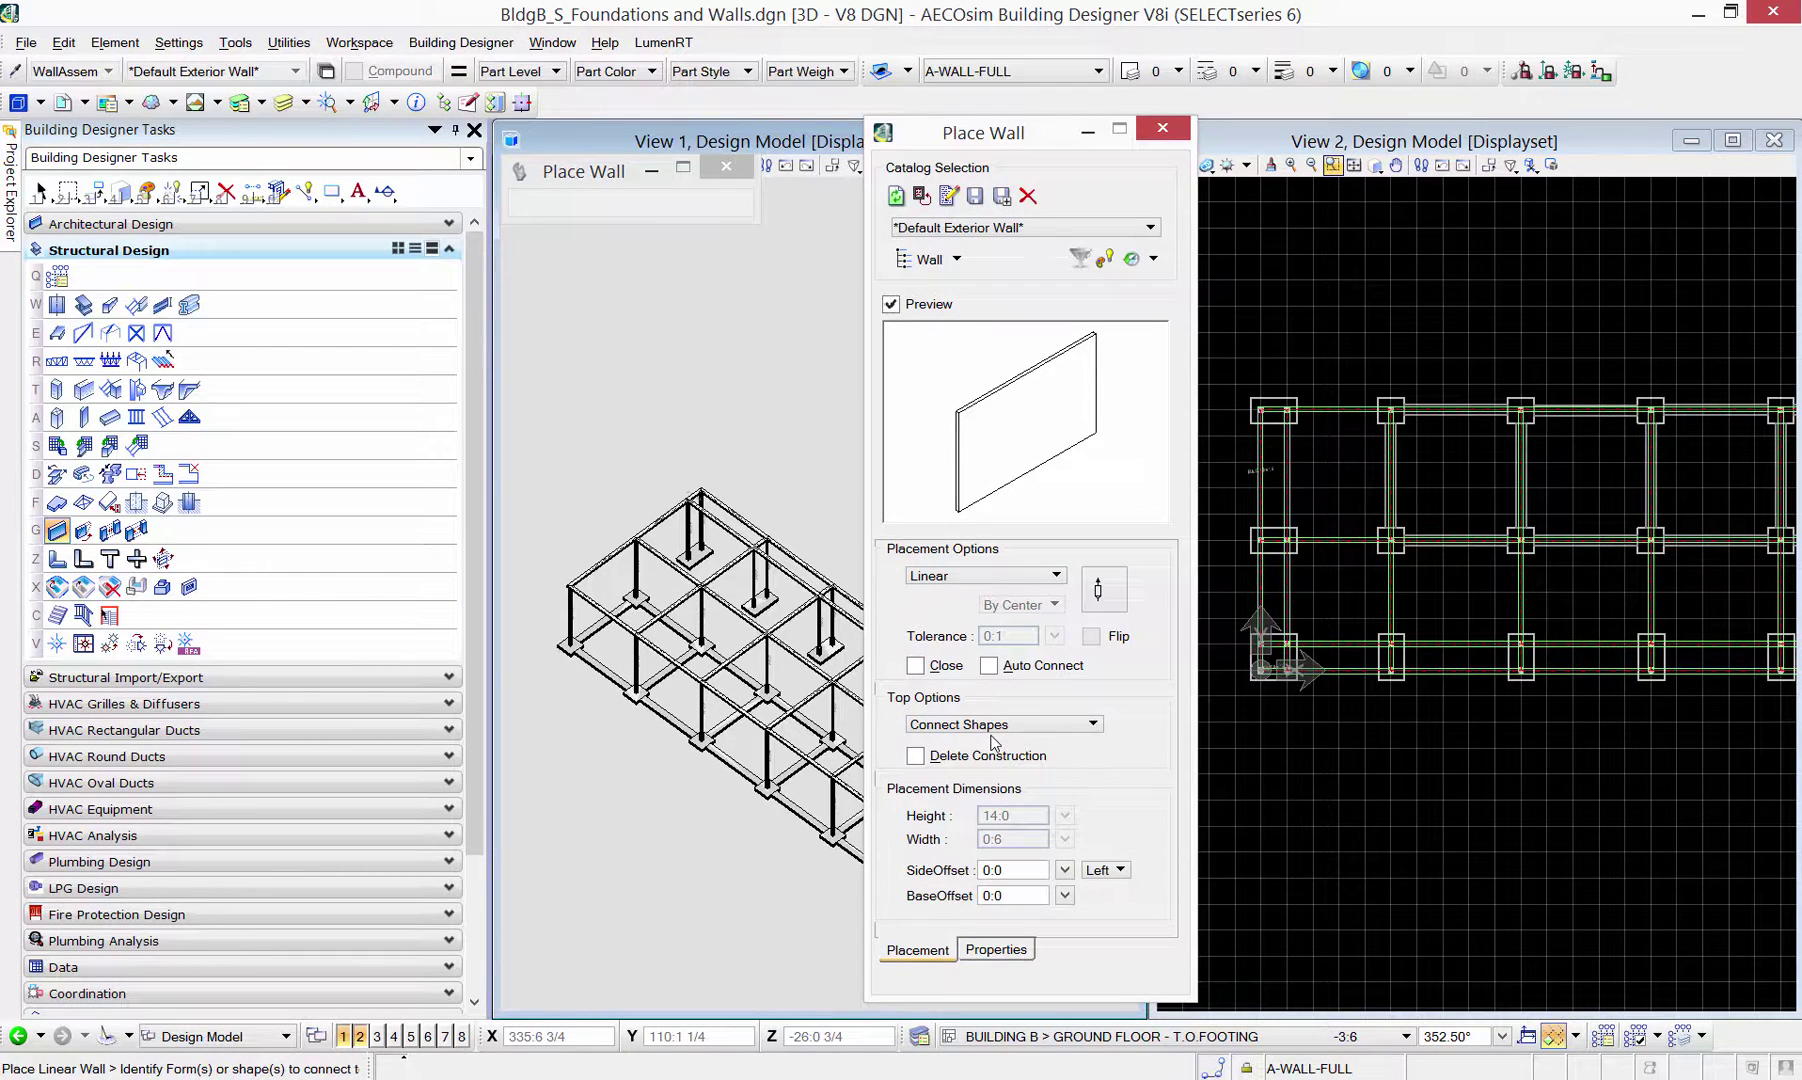
pyautogui.scroll(4, 630, 570)
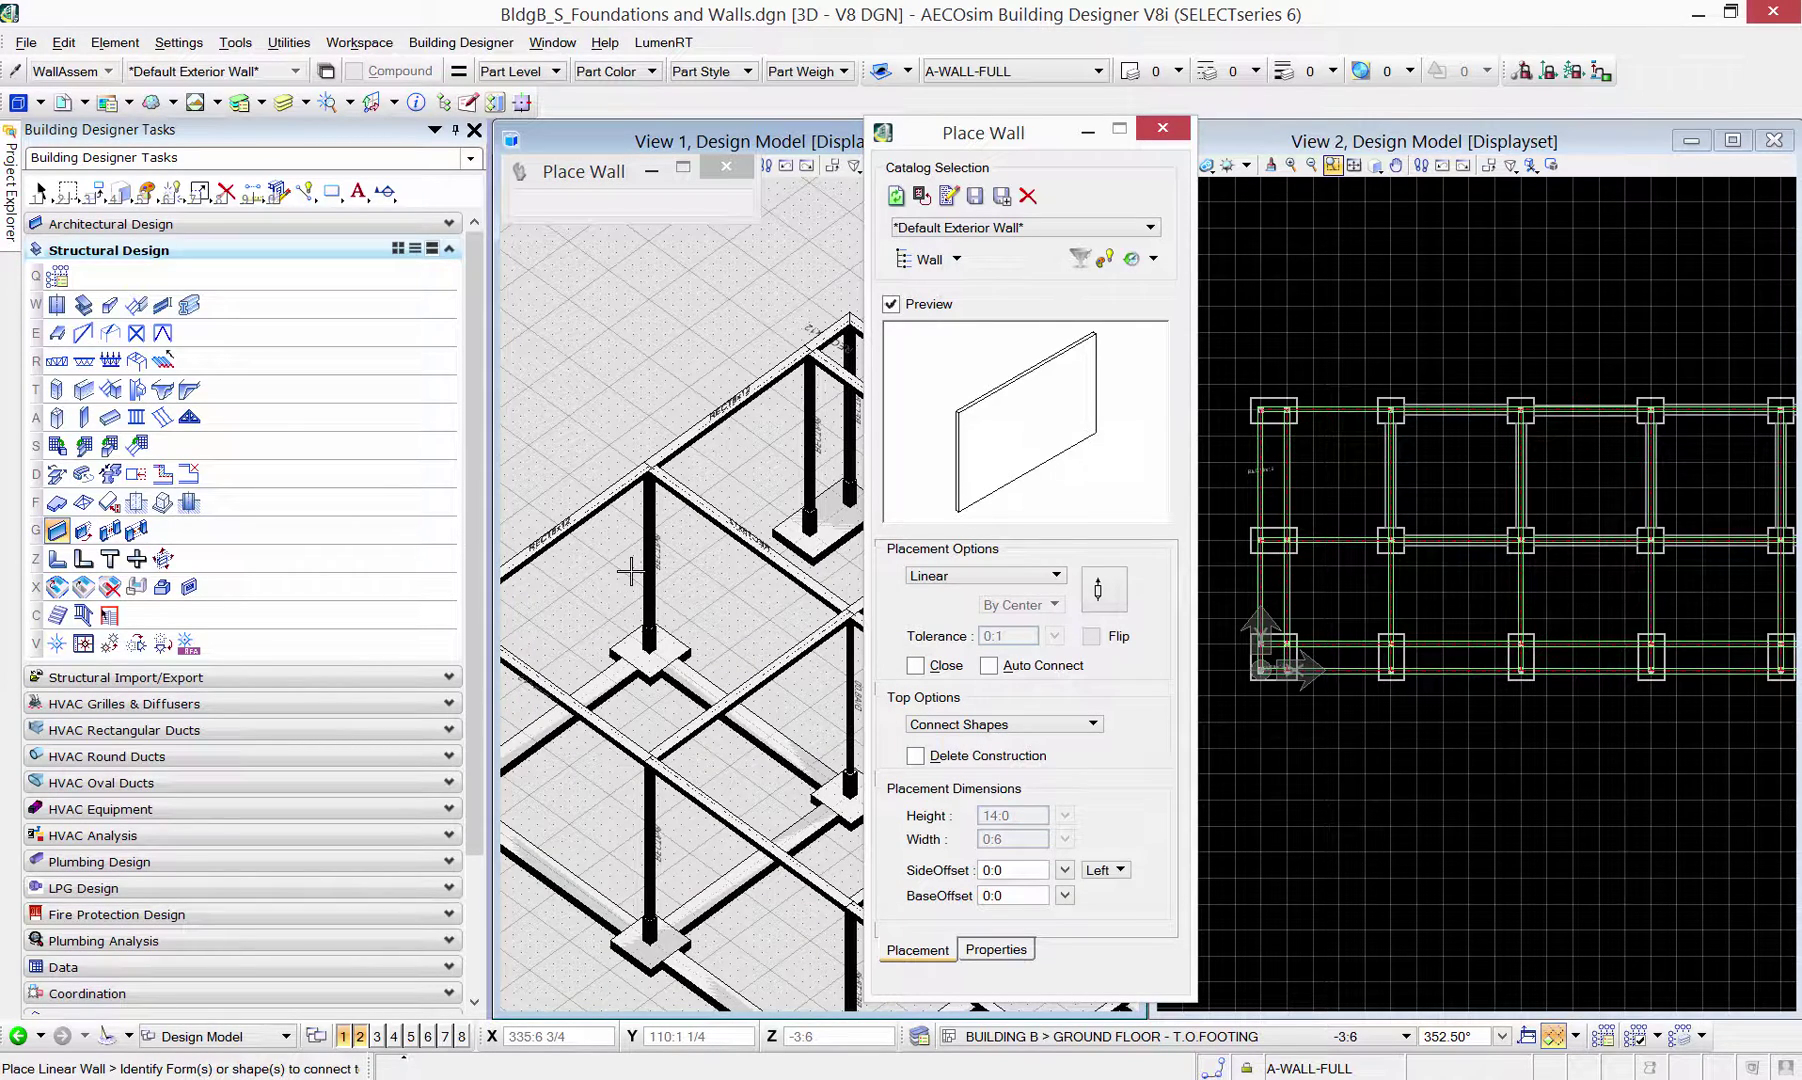
pyautogui.moveTo(700, 610); pyautogui.dragTo(660, 580, button='middle')
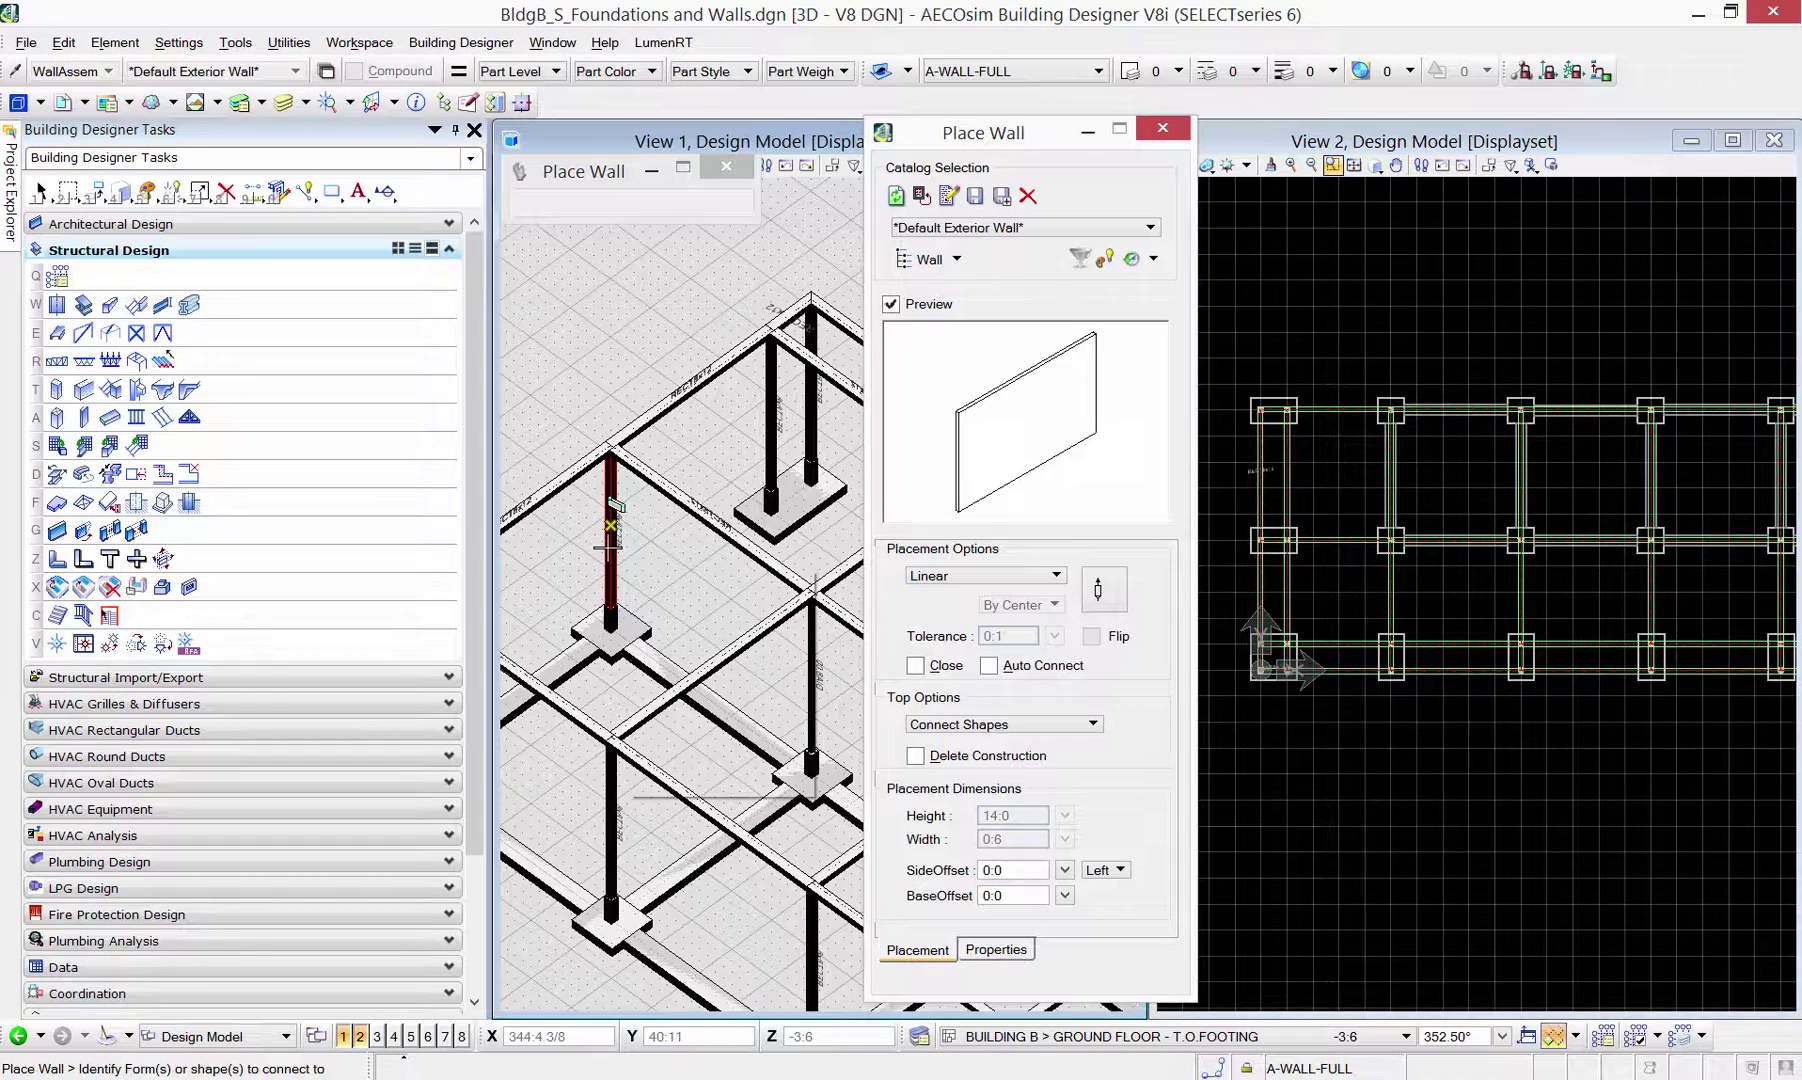
pyautogui.click(610, 525)
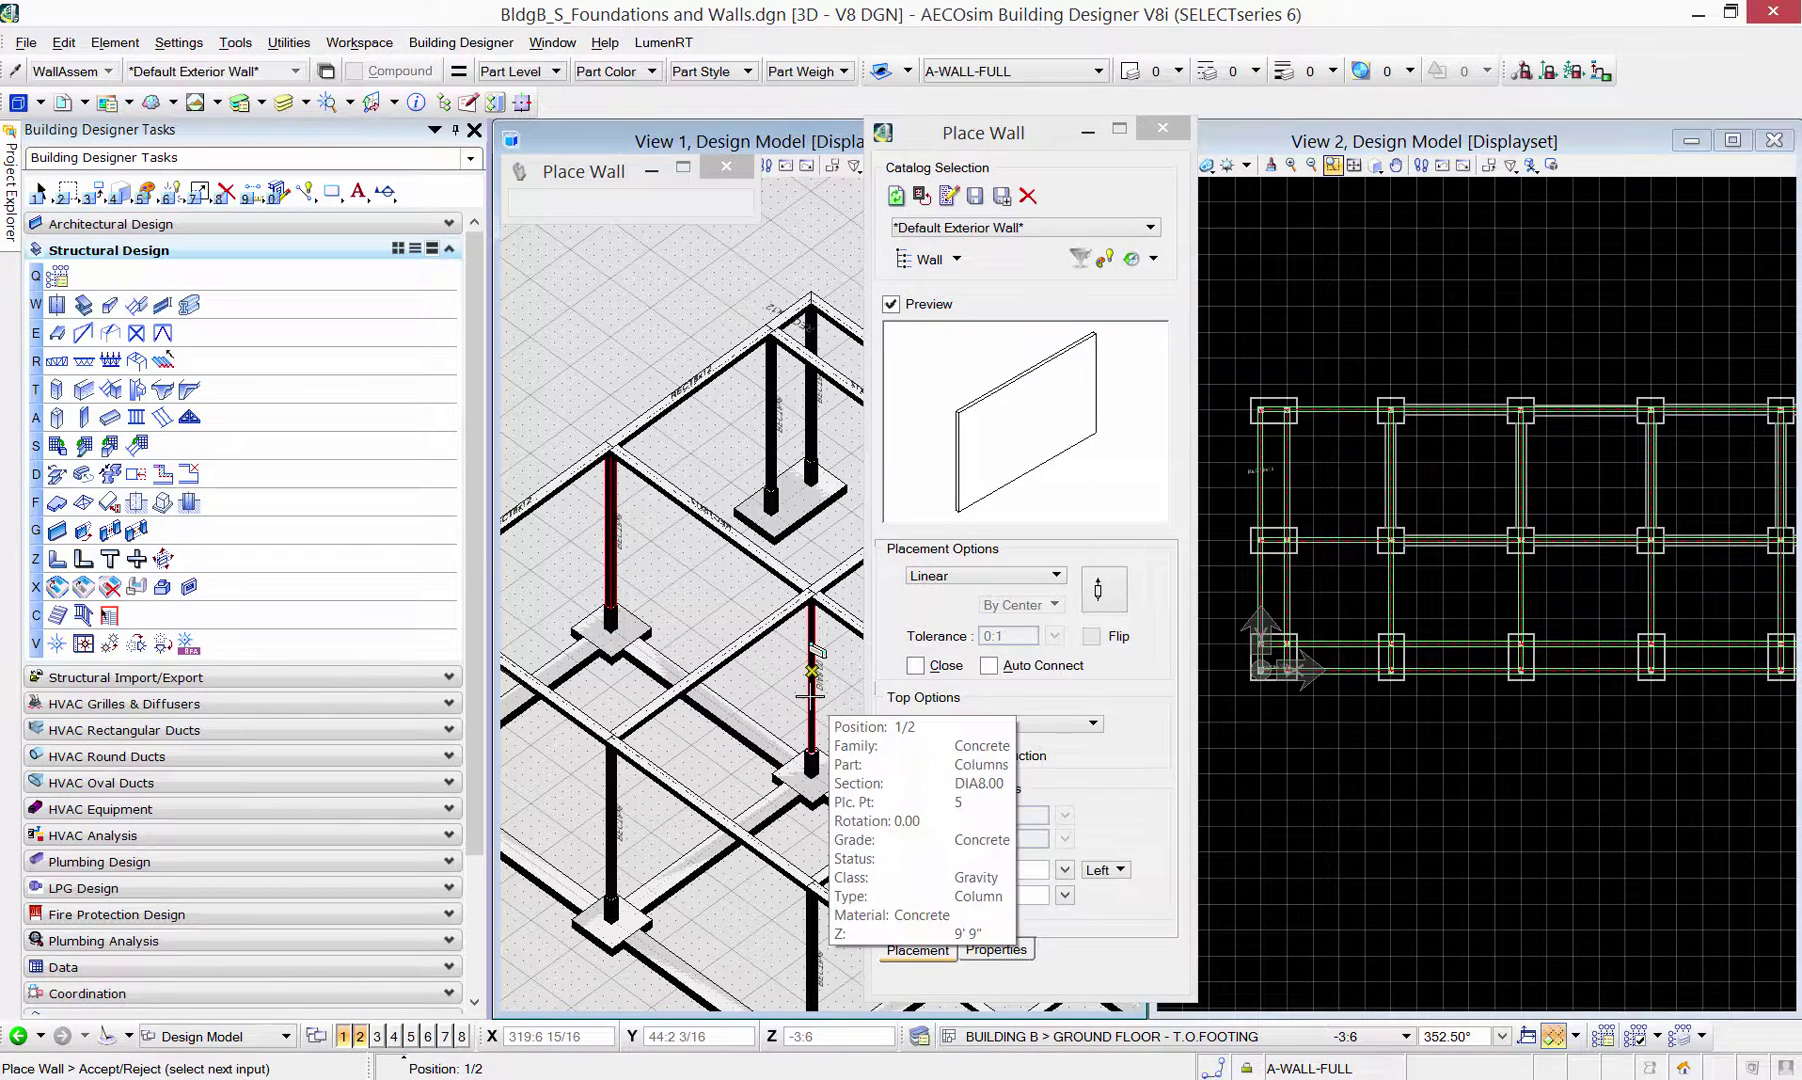
pyautogui.click(811, 668)
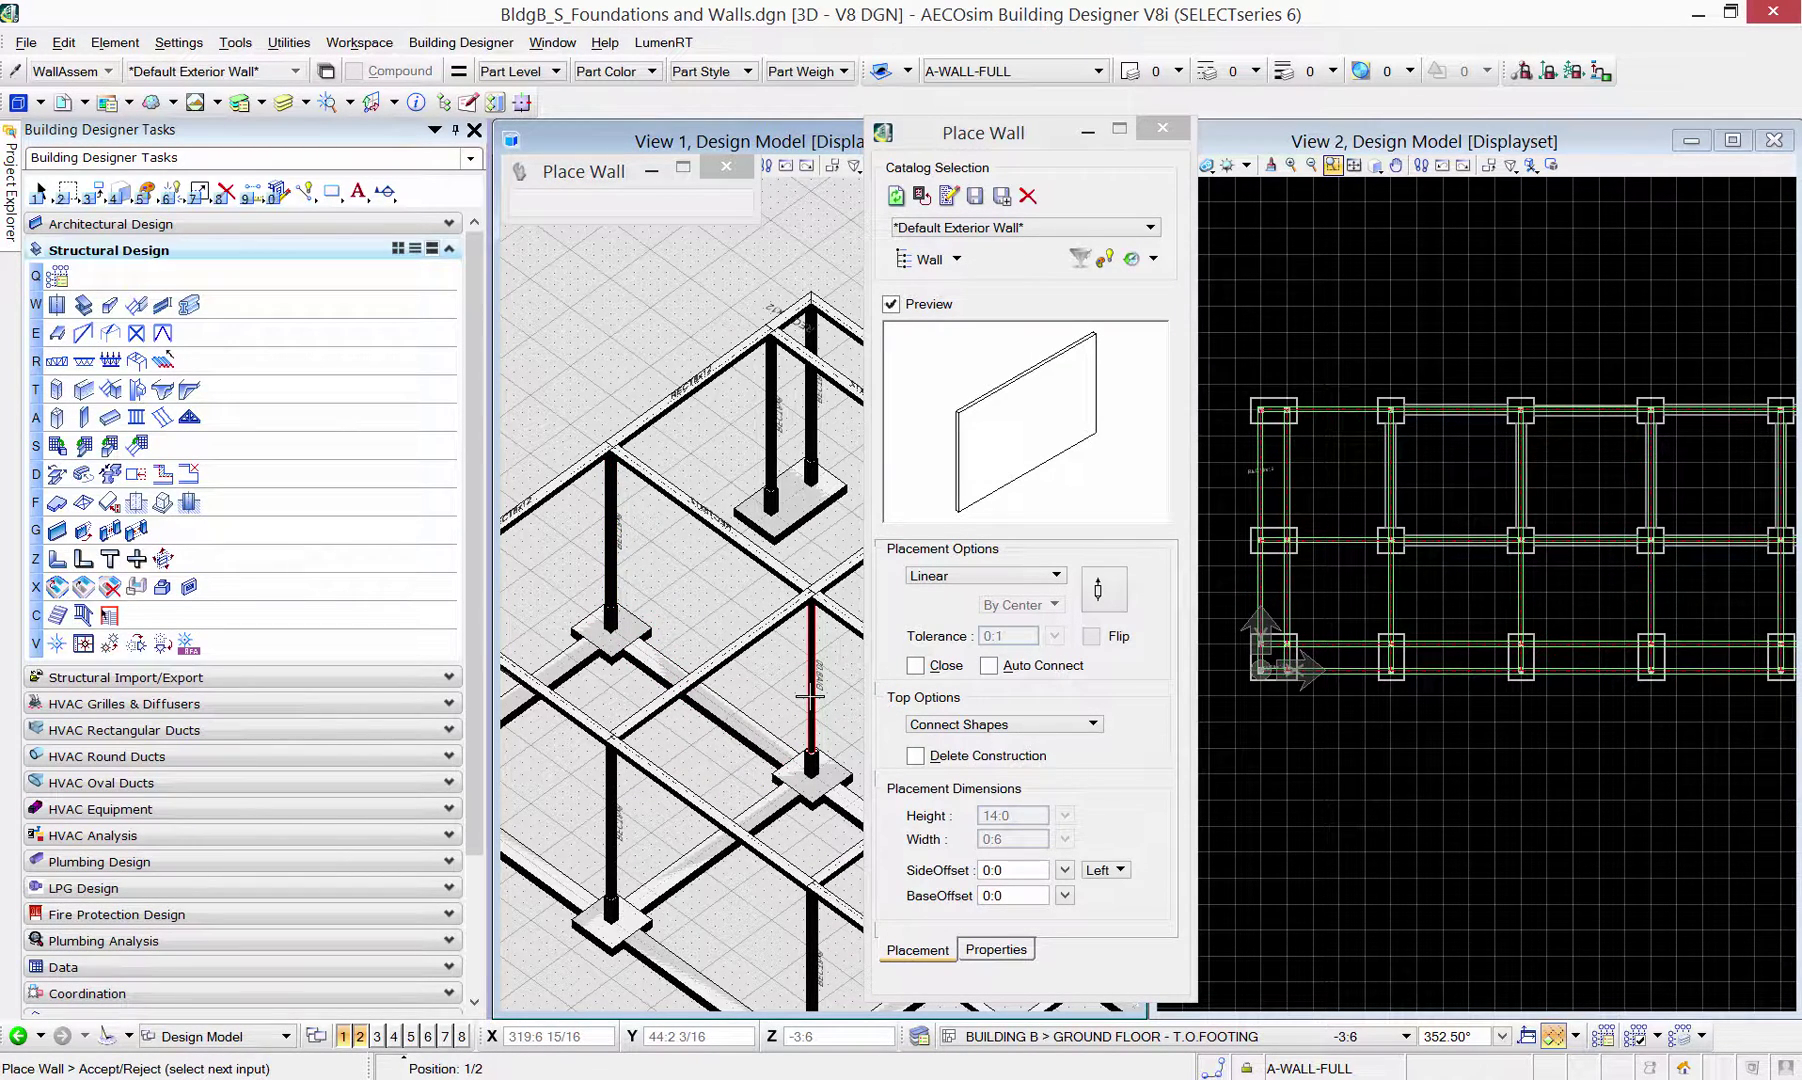
pyautogui.click(713, 585)
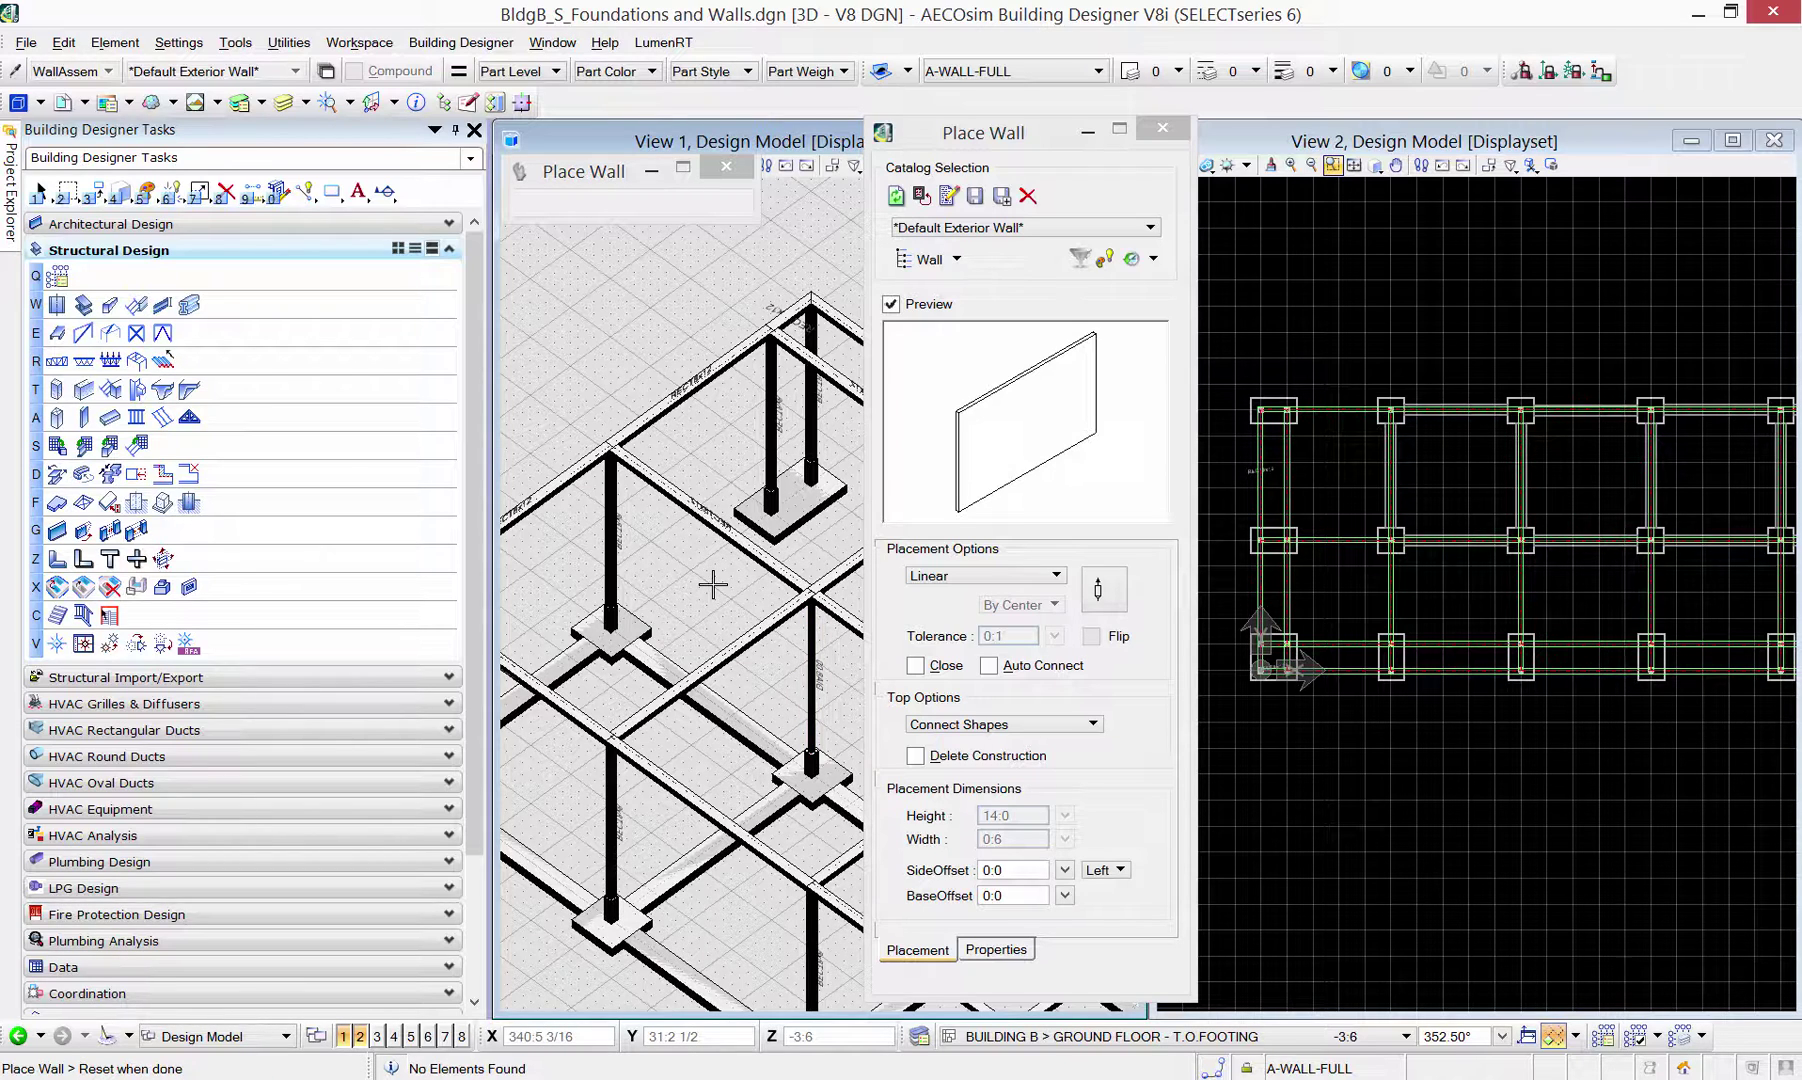
# - Place the wall's start point on the corner footing
pyautogui.rightClick(713, 585)
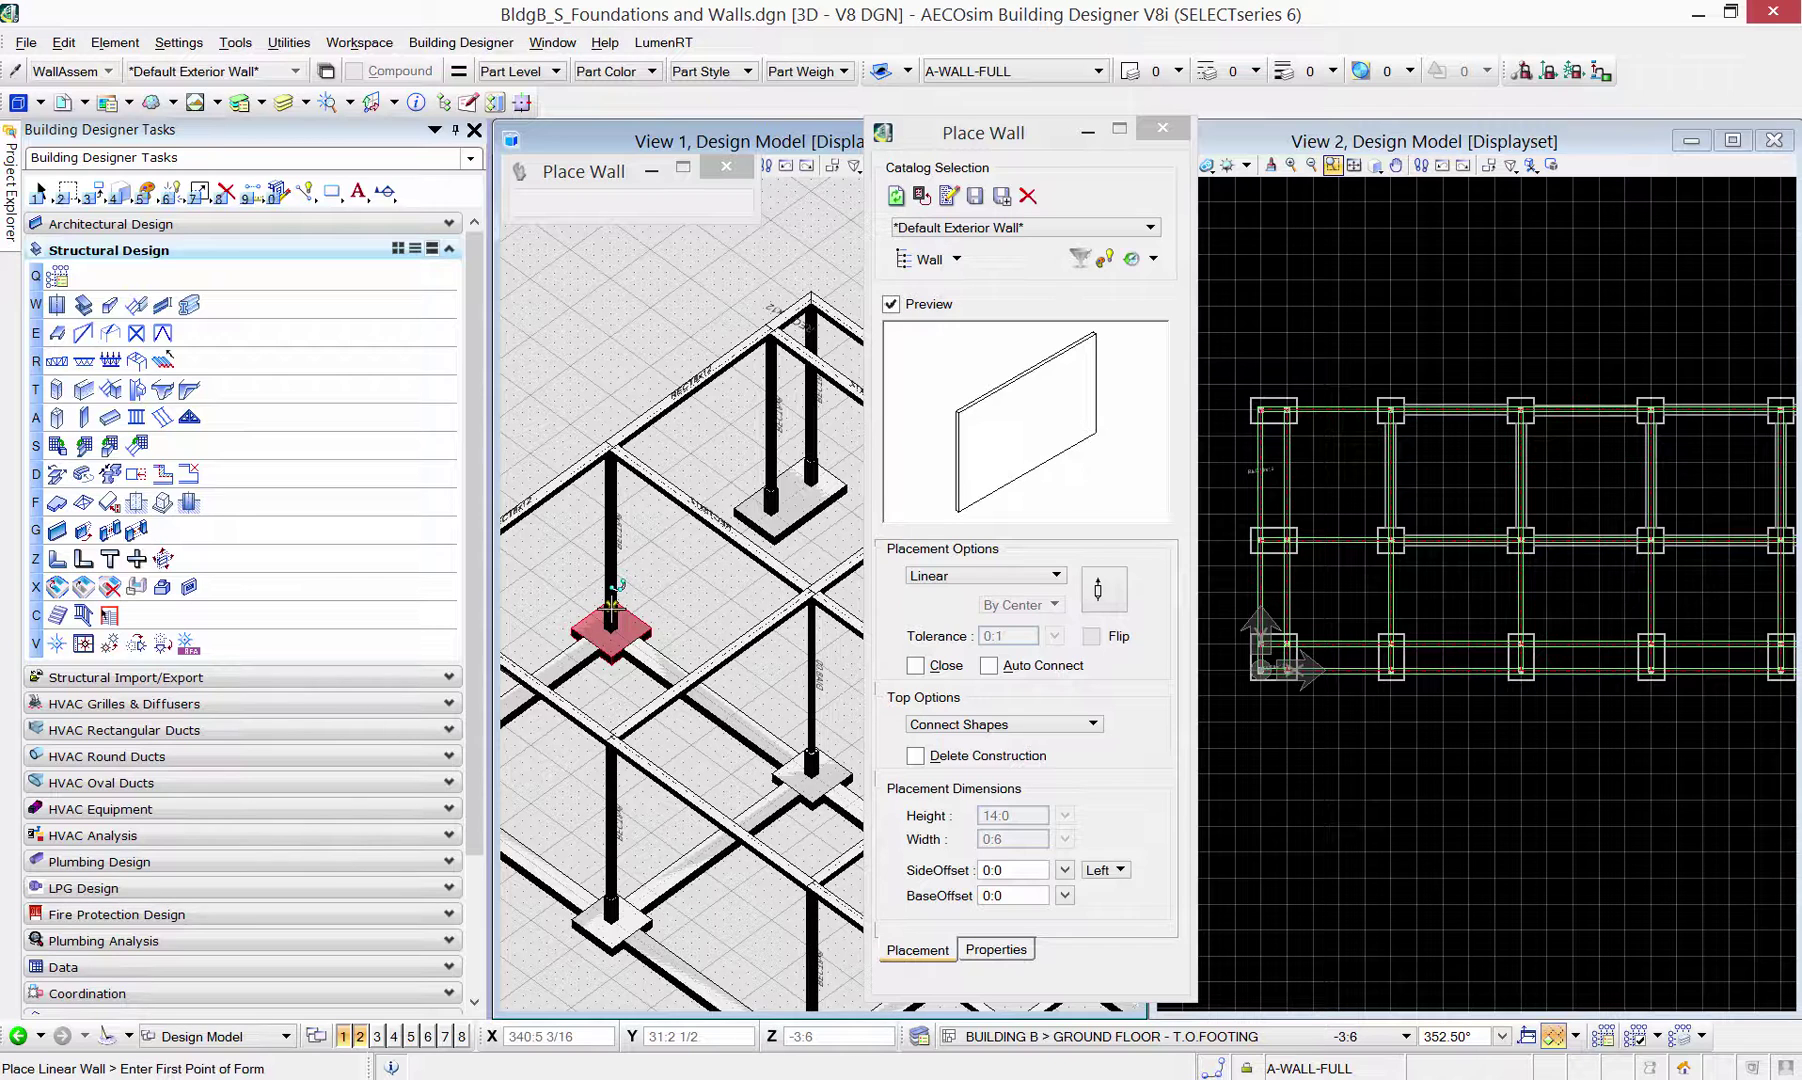
pyautogui.click(611, 601)
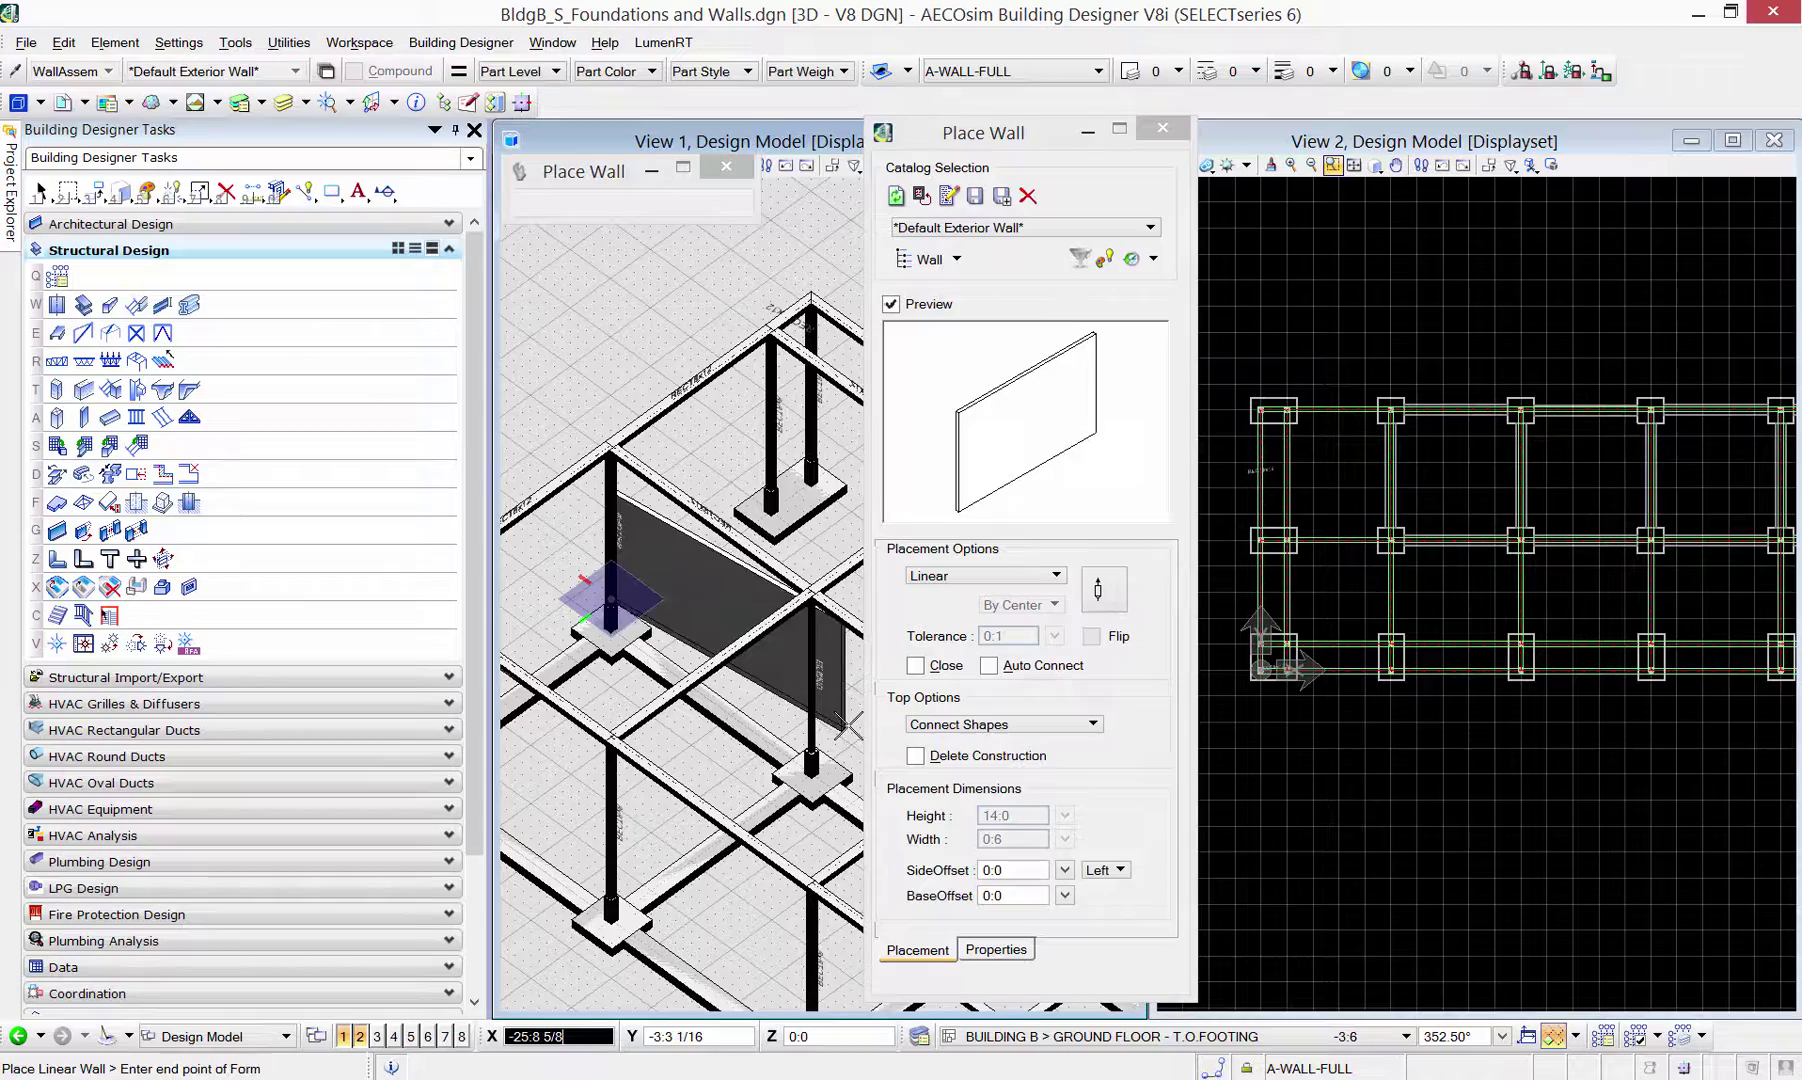
pyautogui.moveTo(843, 720); pyautogui.dragTo(862, 706, button='middle')
pyautogui.scroll(2, 838, 714)
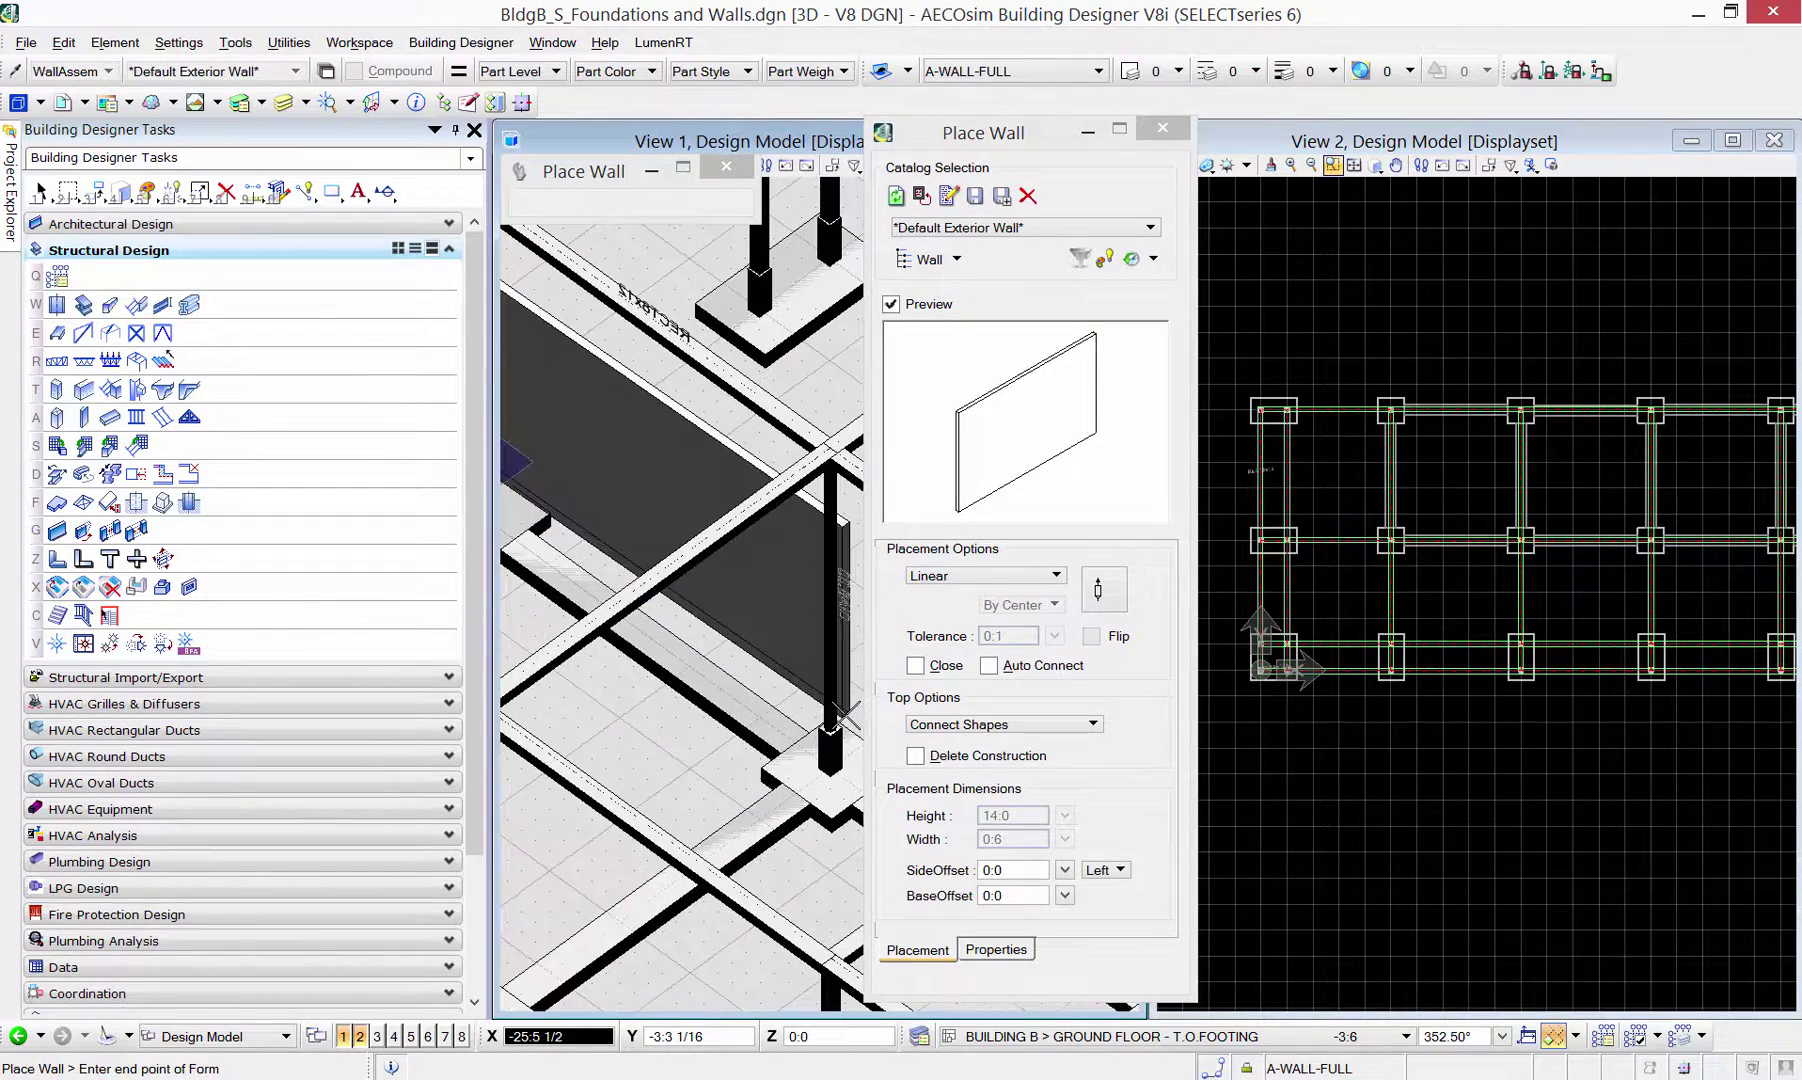
# - Abandon the unfinished wall and pick the column for the new wall to connect to
pyautogui.click(848, 716)
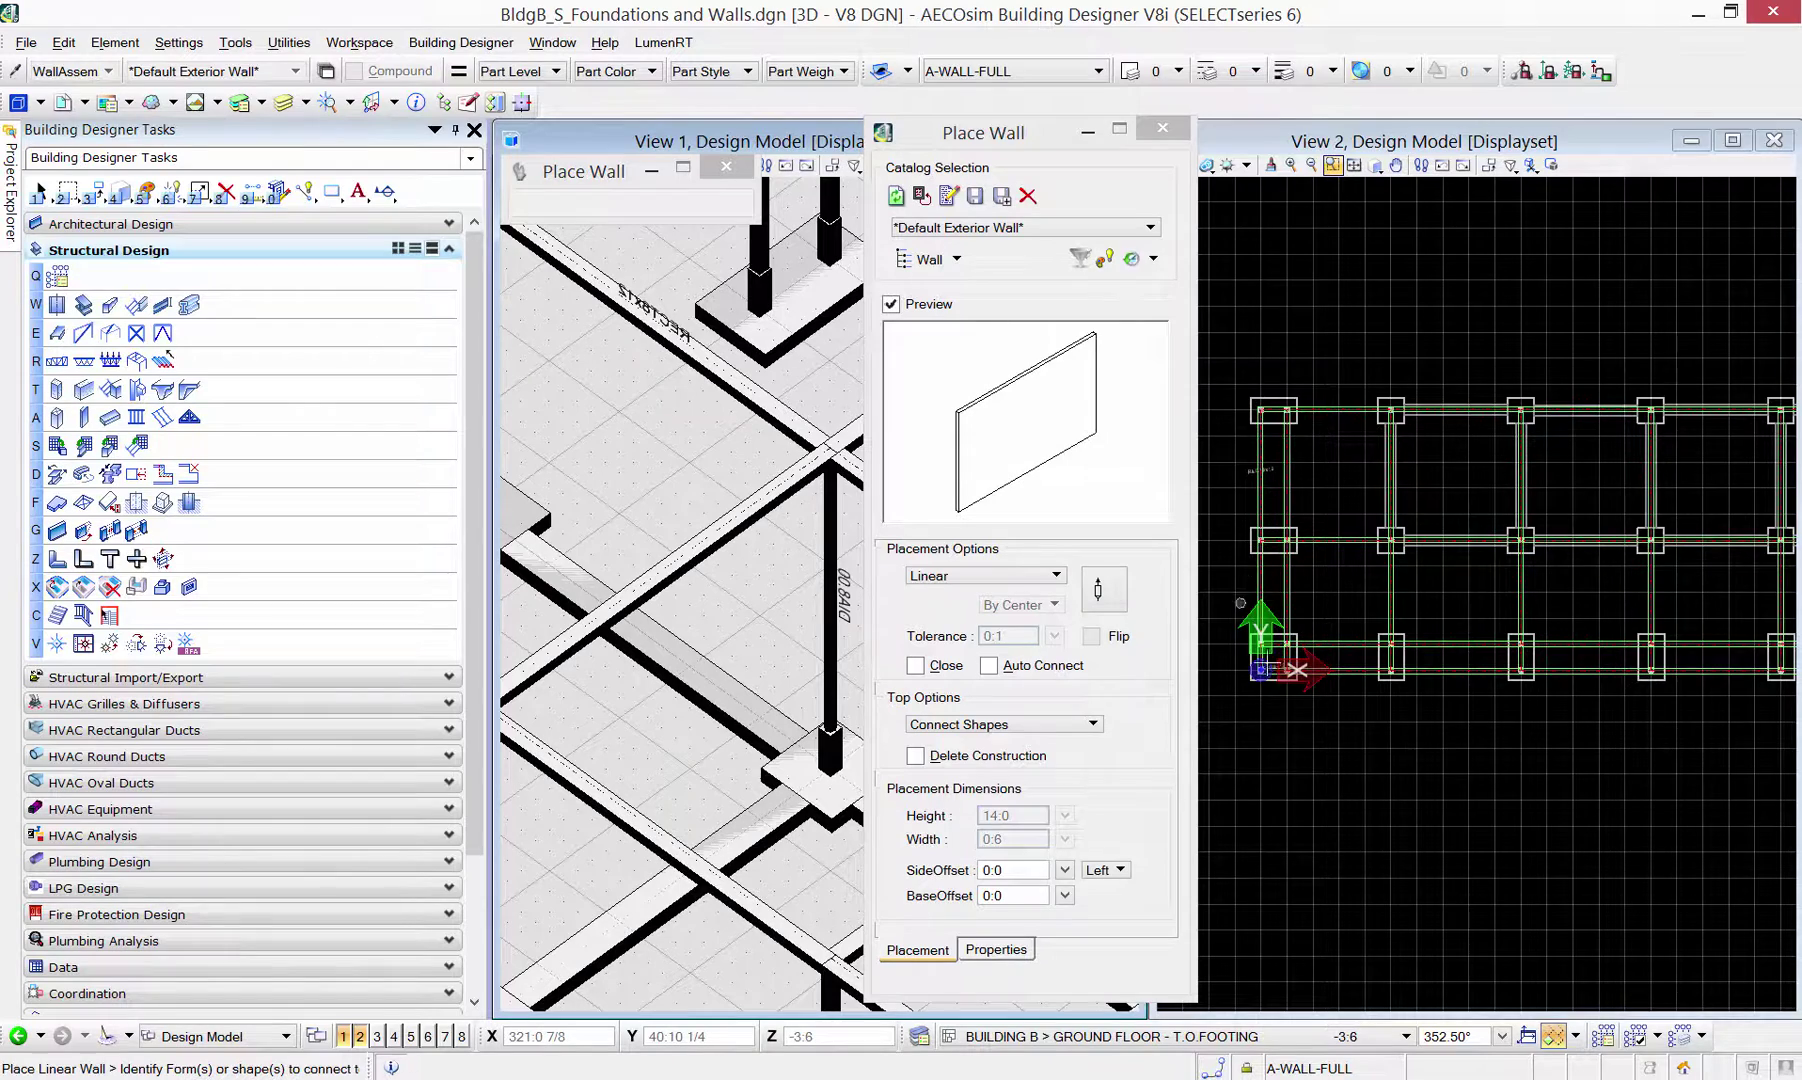
pyautogui.scroll(-3, 1436, 752)
pyautogui.moveTo(1380, 740); pyautogui.dragTo(1411, 724, button='middle')
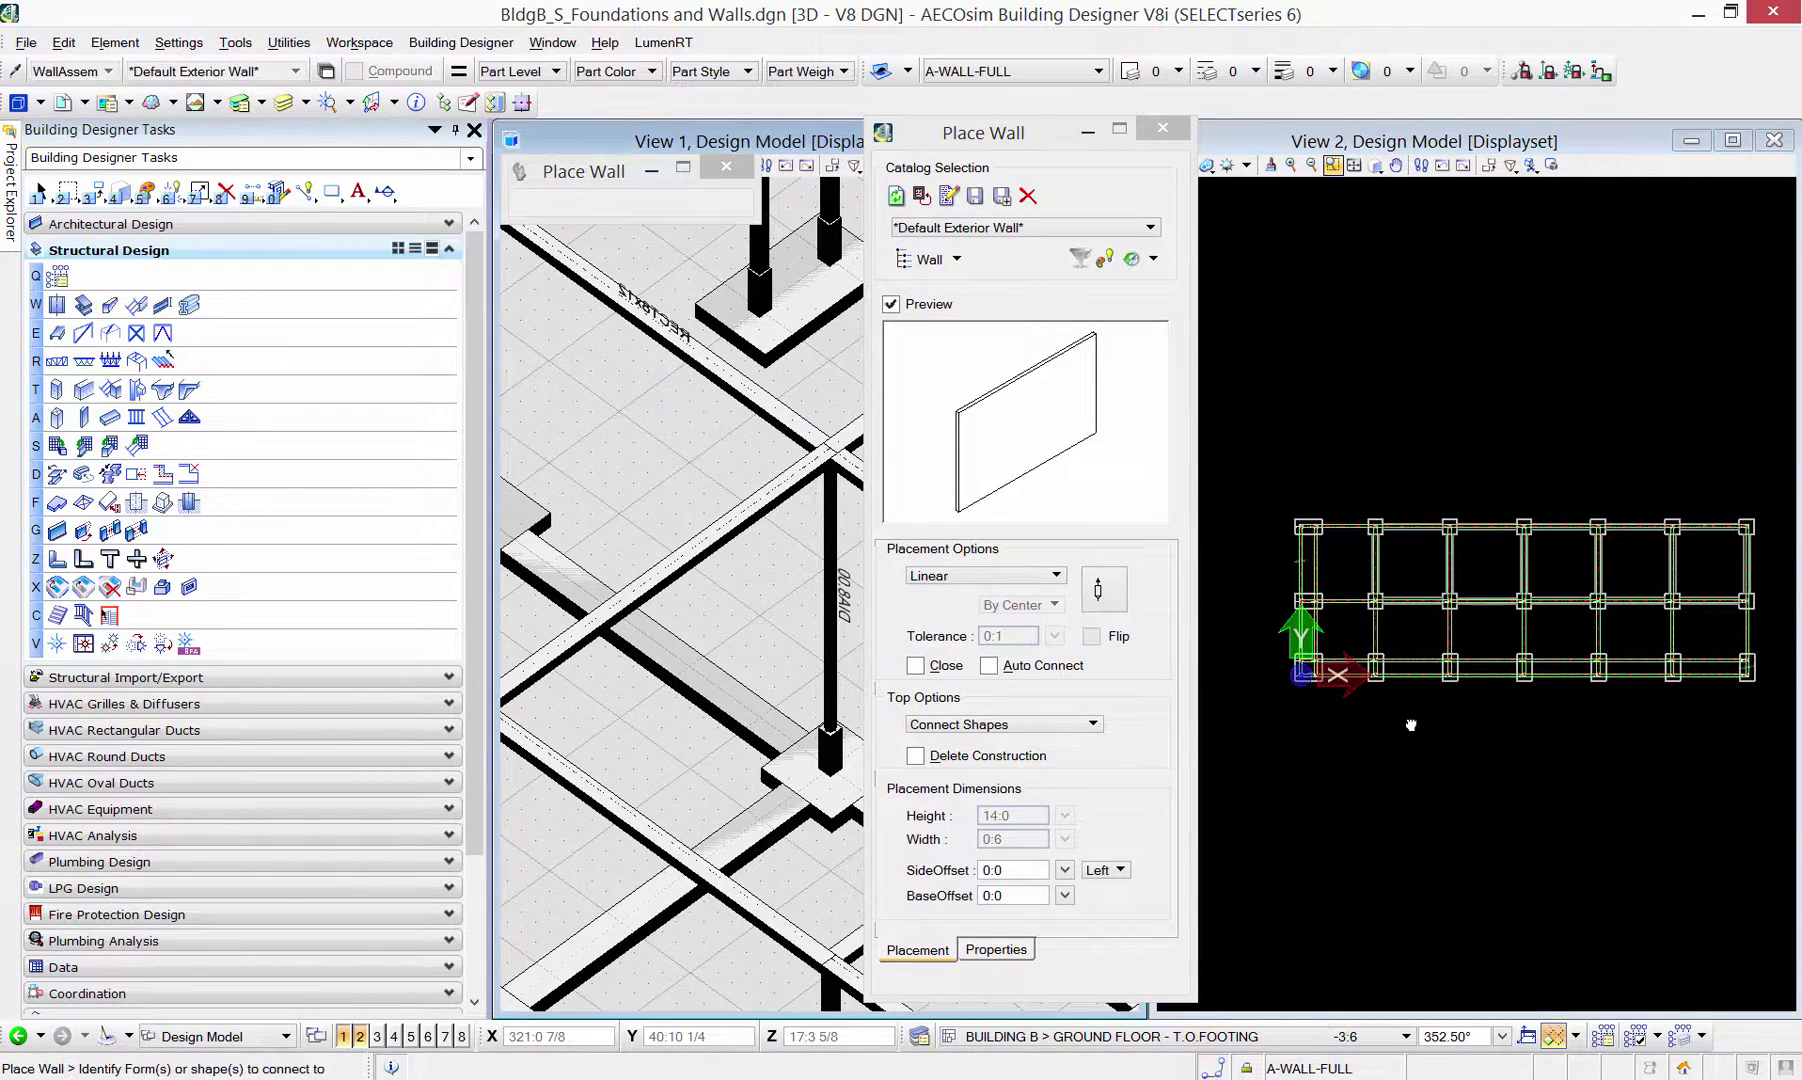
pyautogui.scroll(-4, 715, 790)
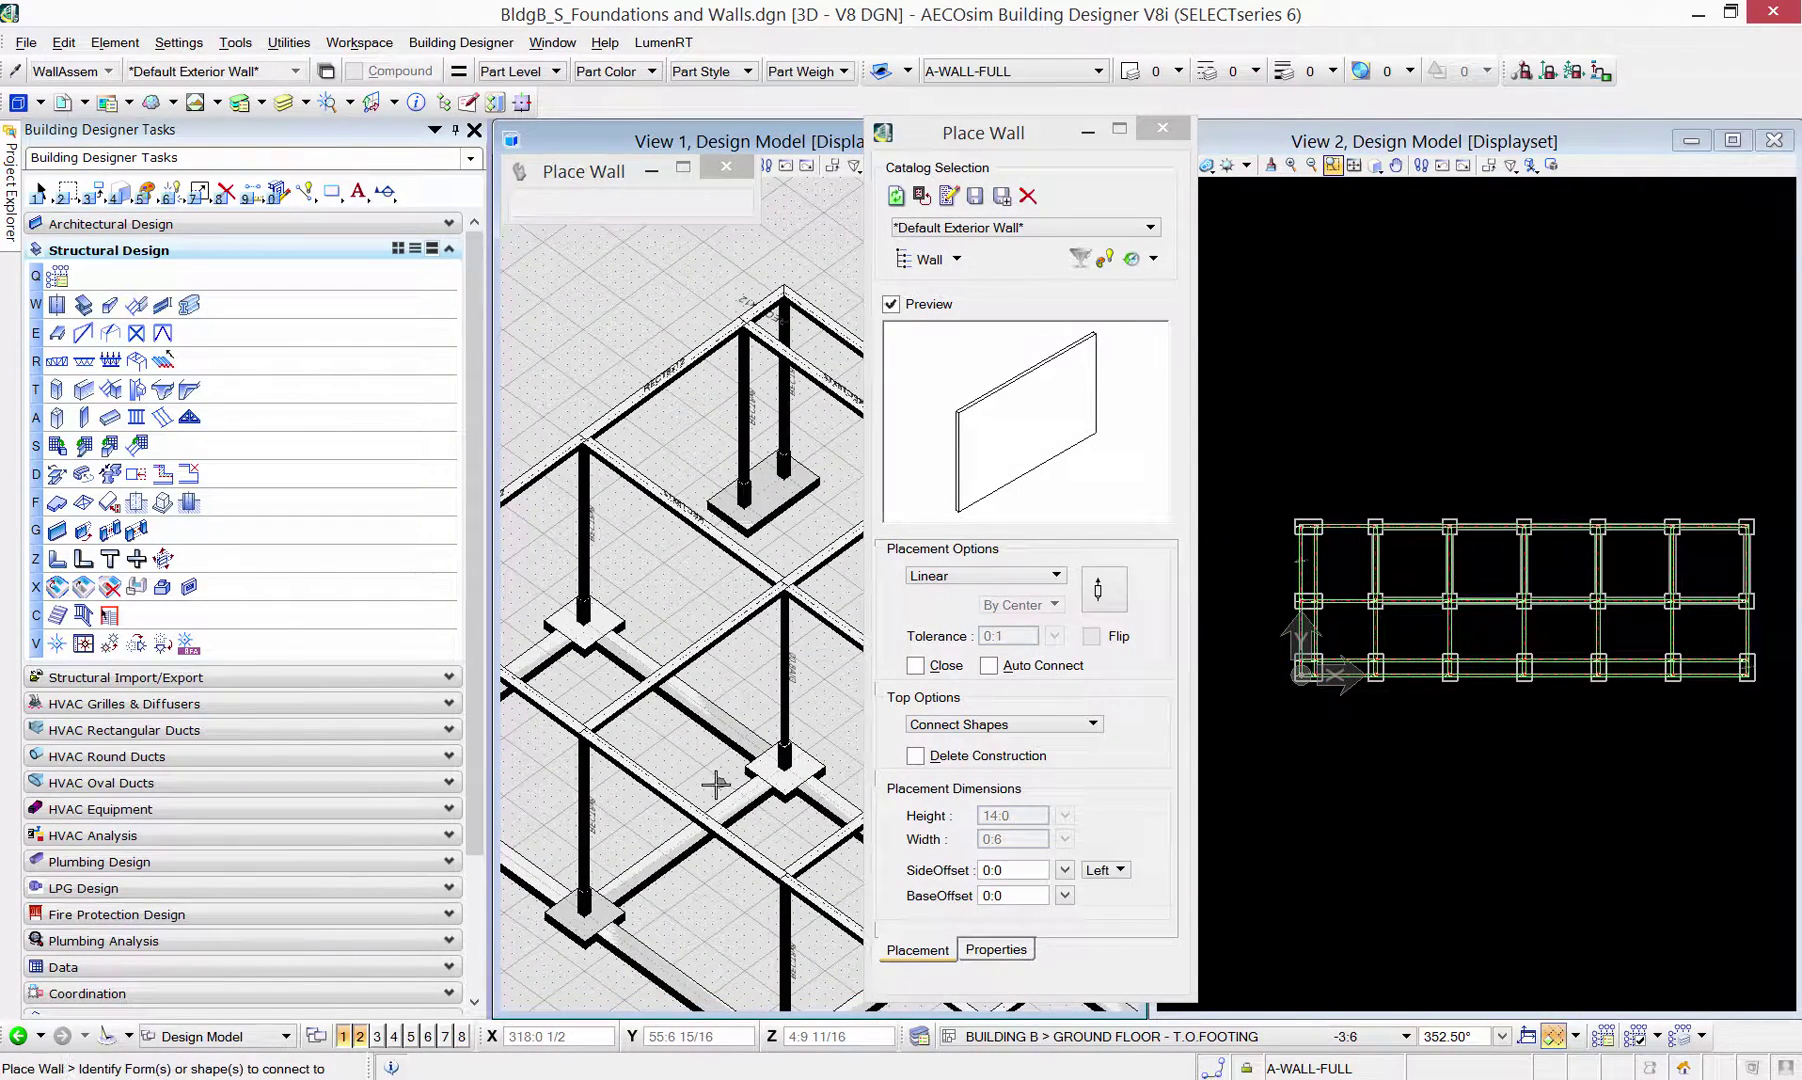
pyautogui.click(586, 578)
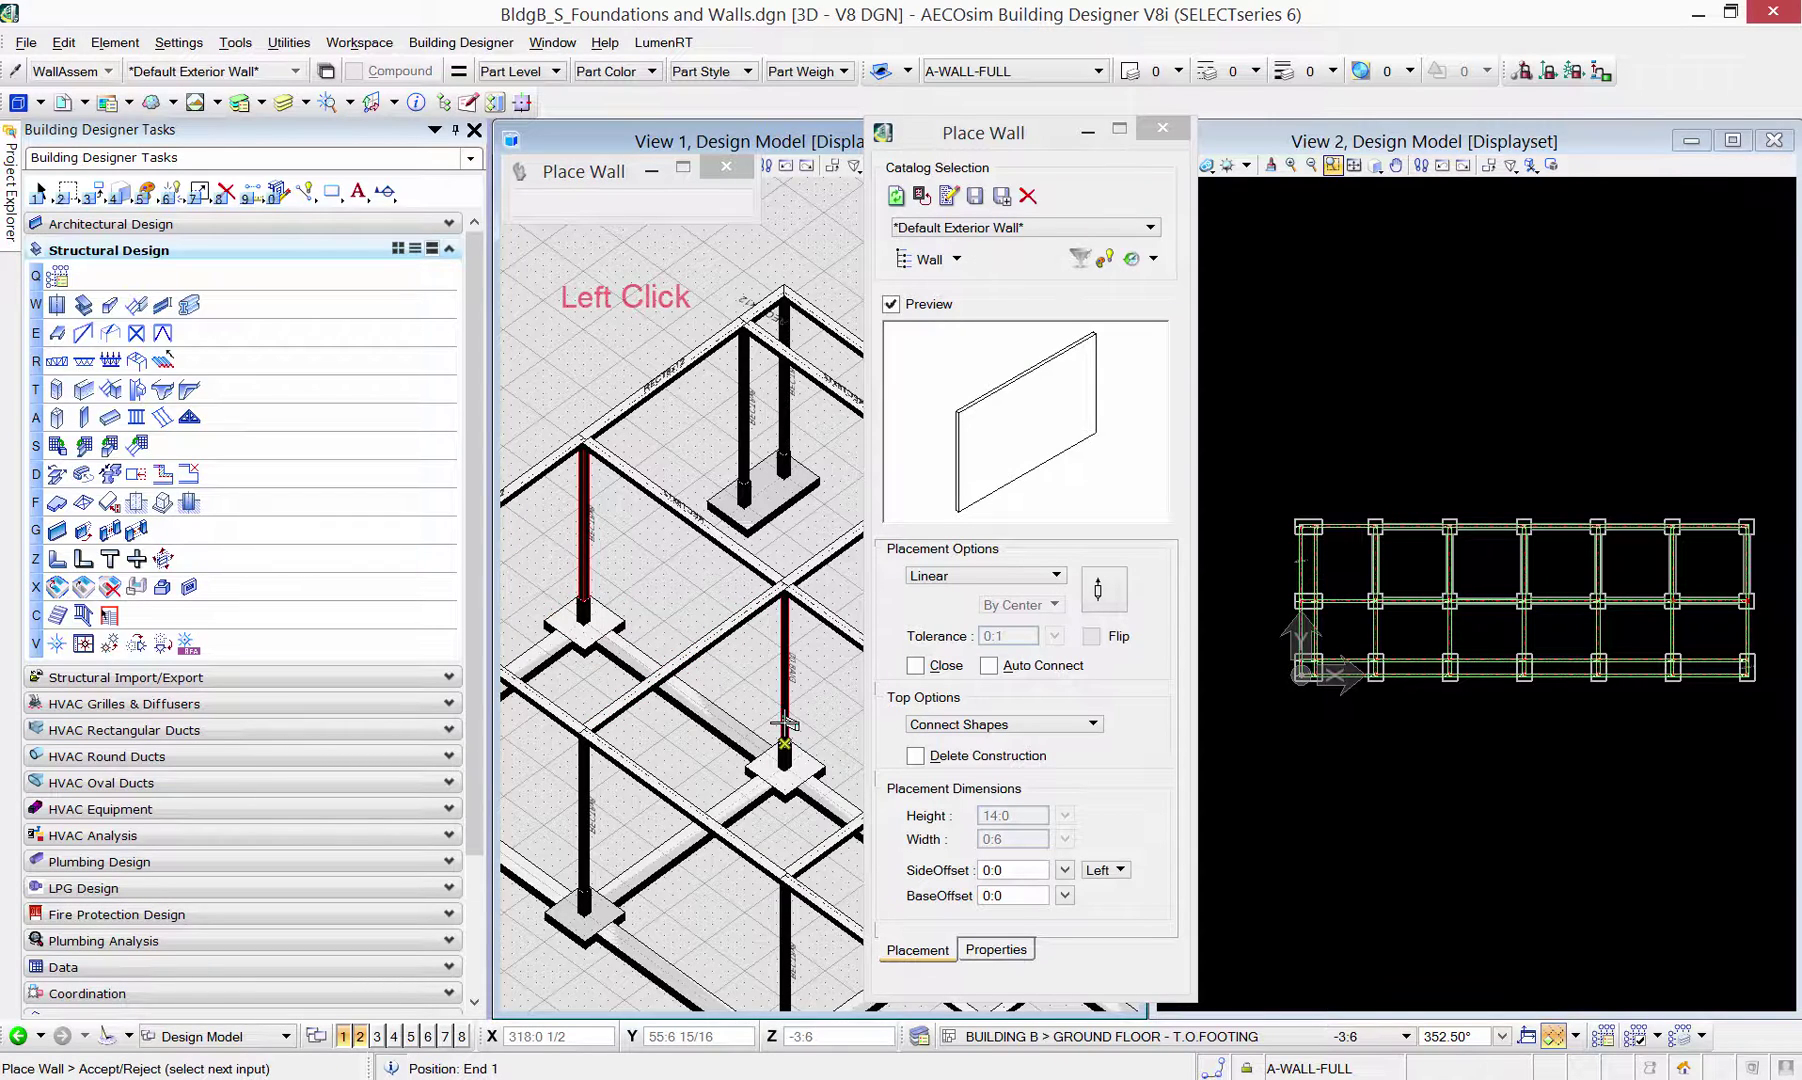
pyautogui.rightClick(751, 671)
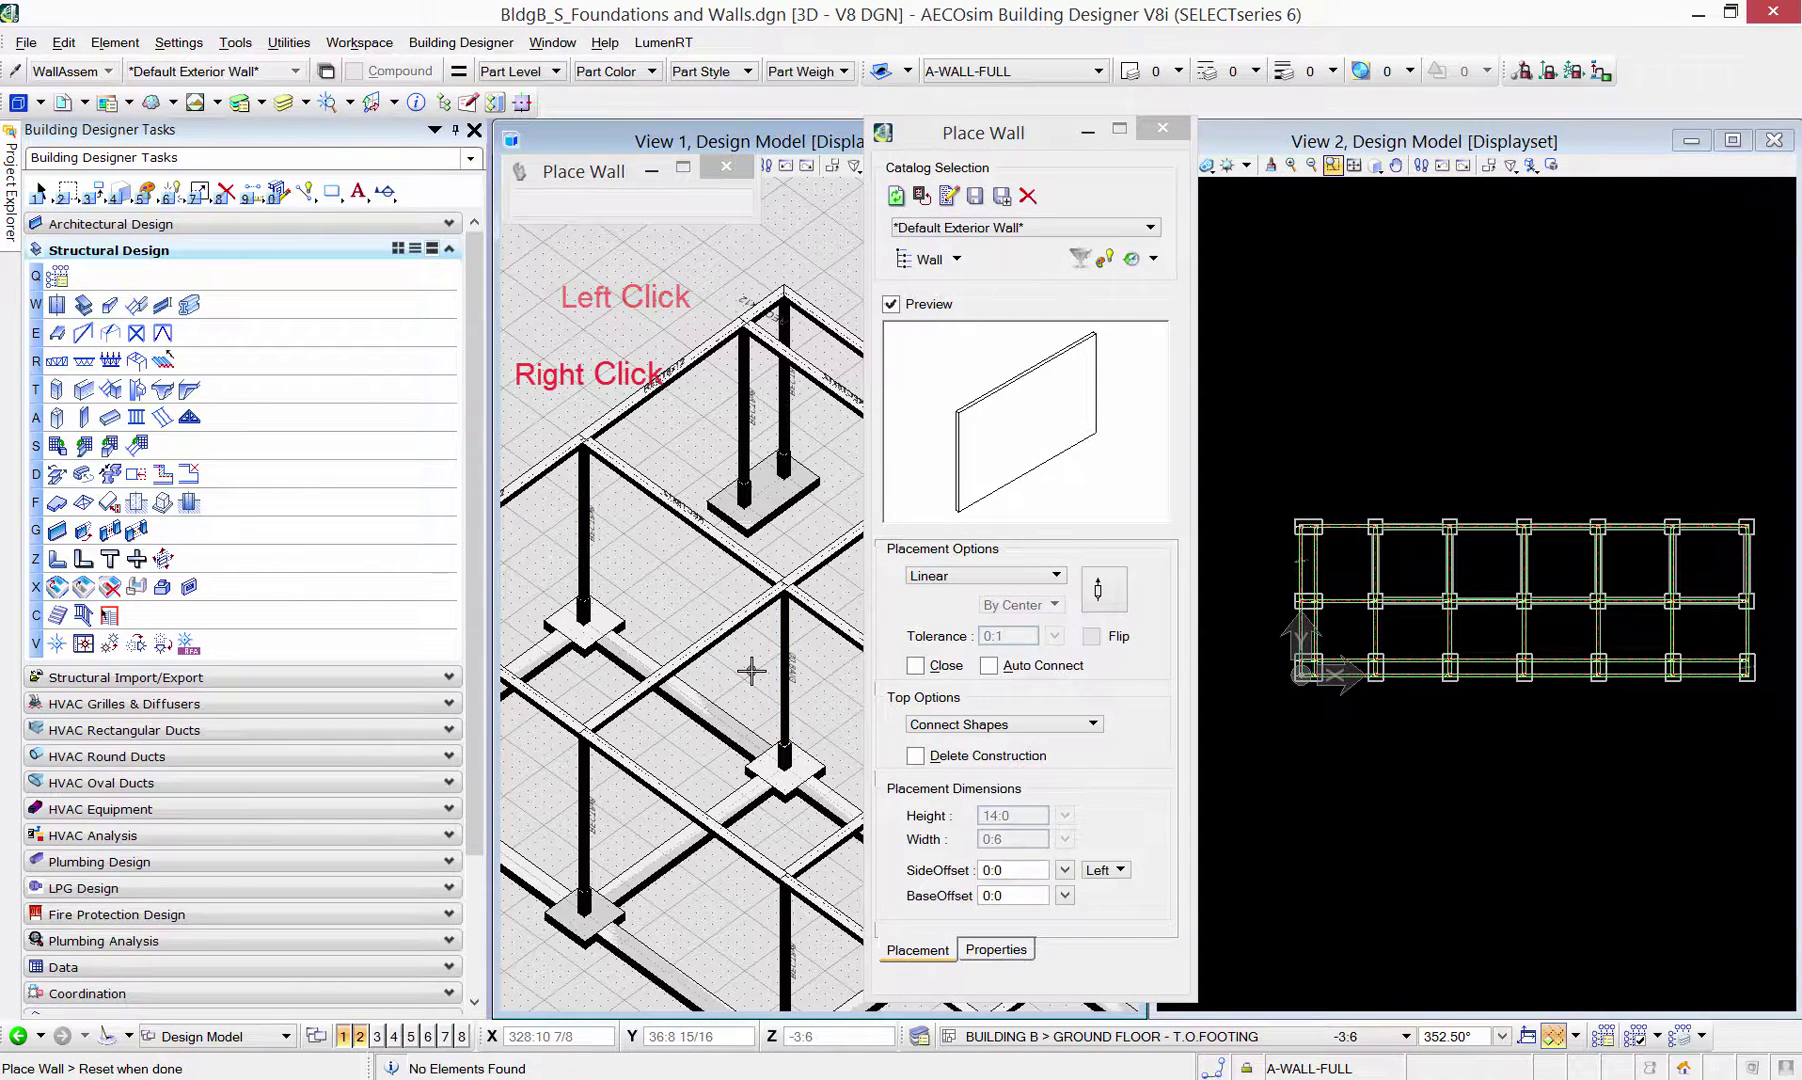
# - Draw the wall from the footing to the ground beam's end and finish it
pyautogui.scroll(5, 1326, 631)
pyautogui.scroll(-5, 1326, 631)
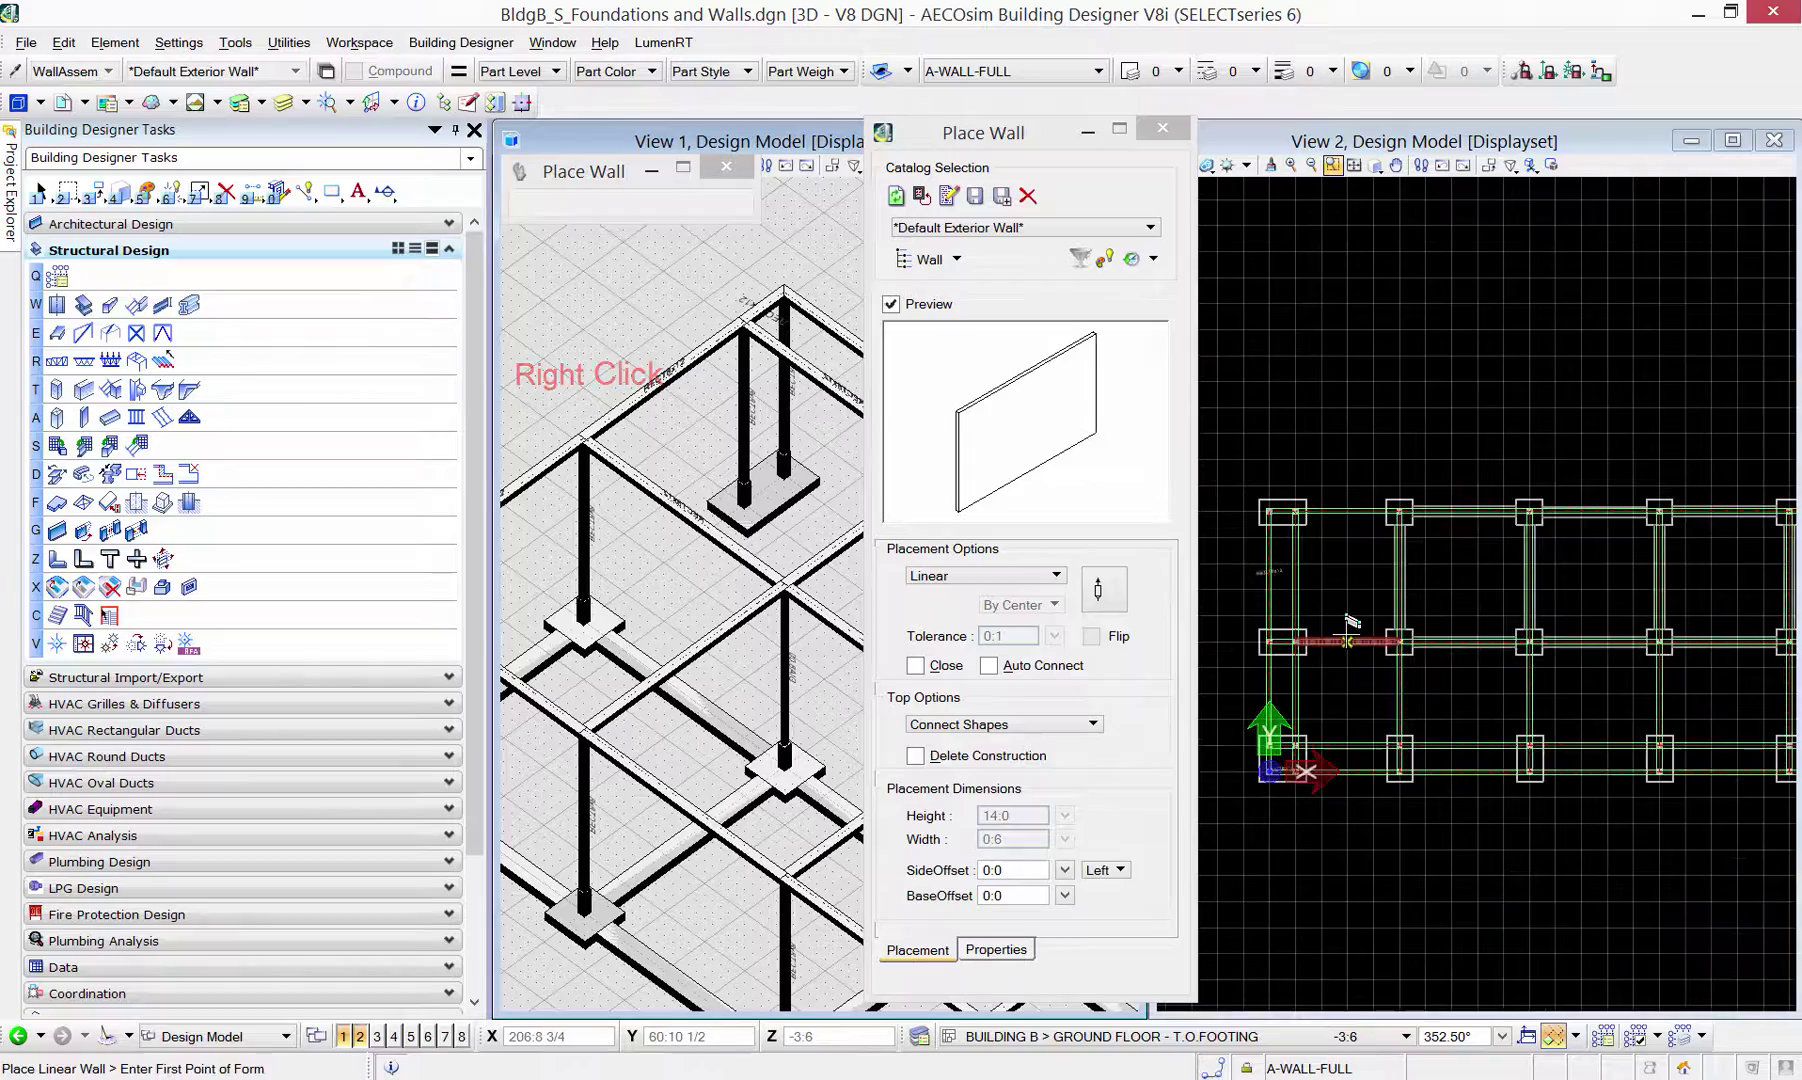
pyautogui.moveTo(1326, 631); pyautogui.dragTo(1268, 644, button='middle')
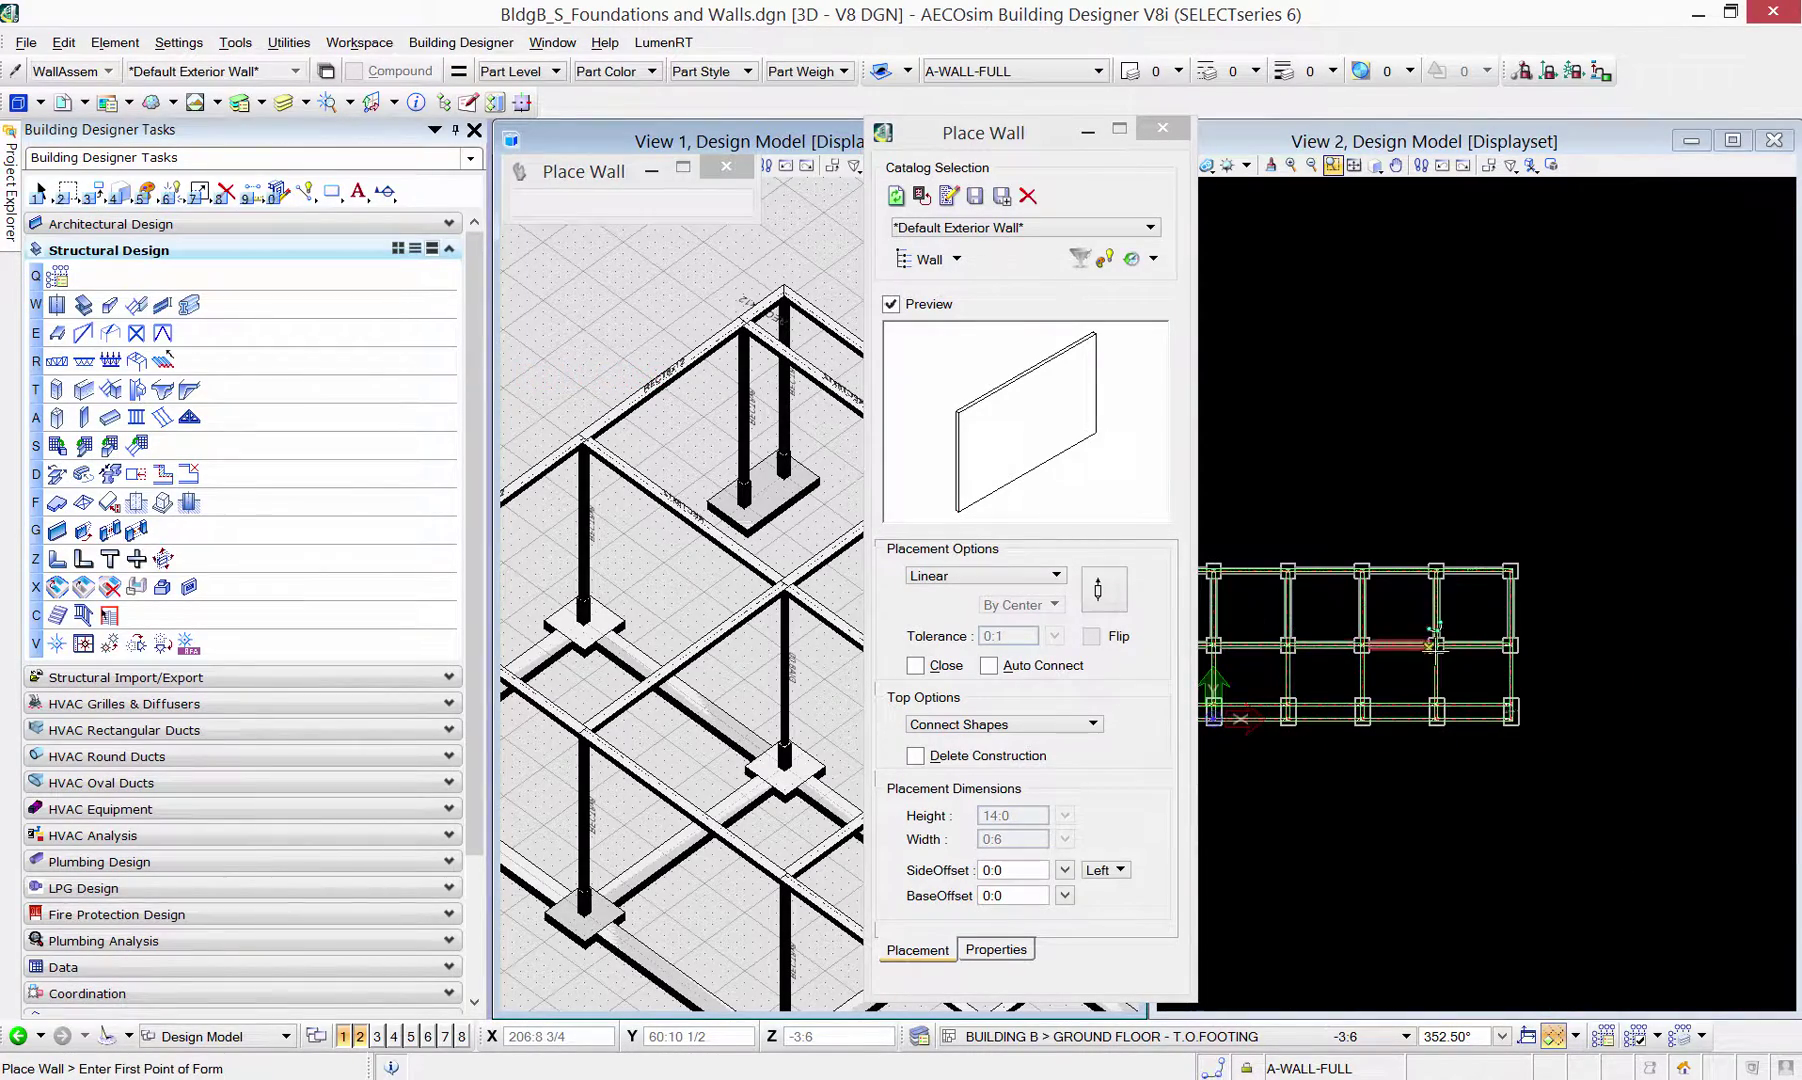
pyautogui.scroll(6, 1510, 648)
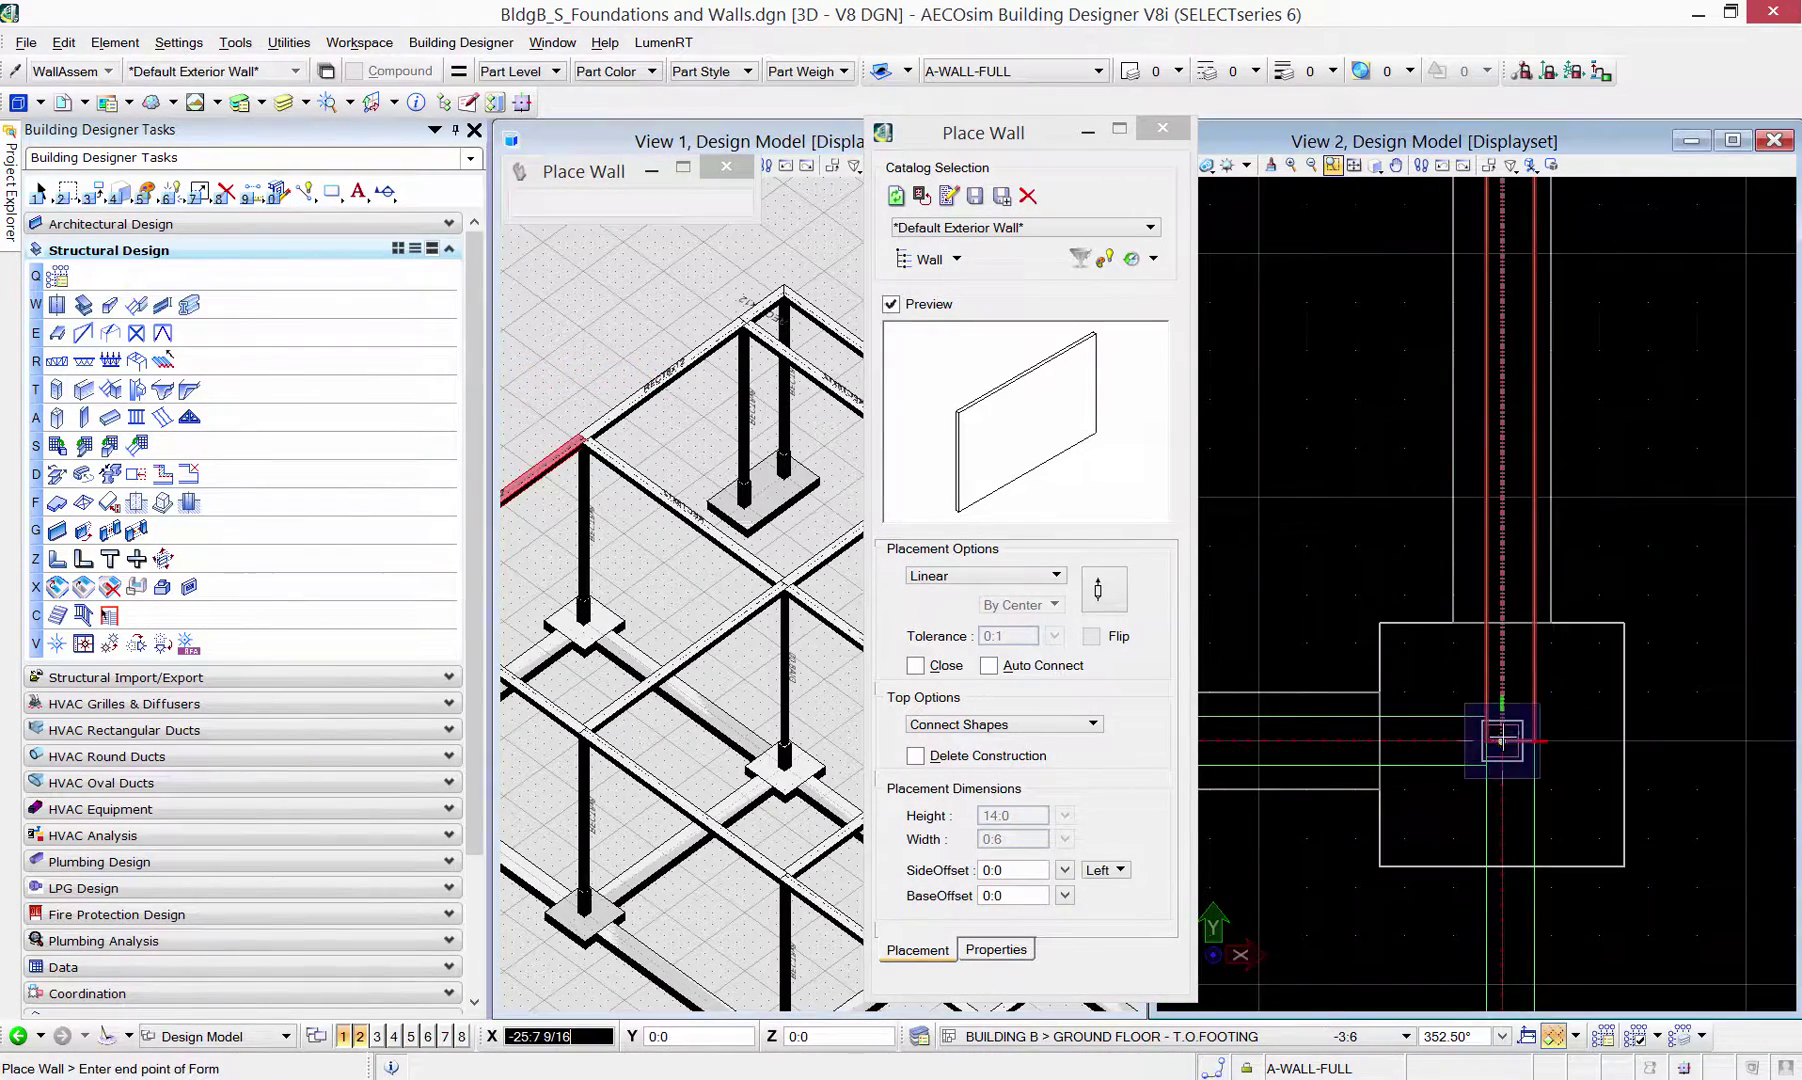
pyautogui.click(1503, 738)
pyautogui.scroll(-5, 1503, 738)
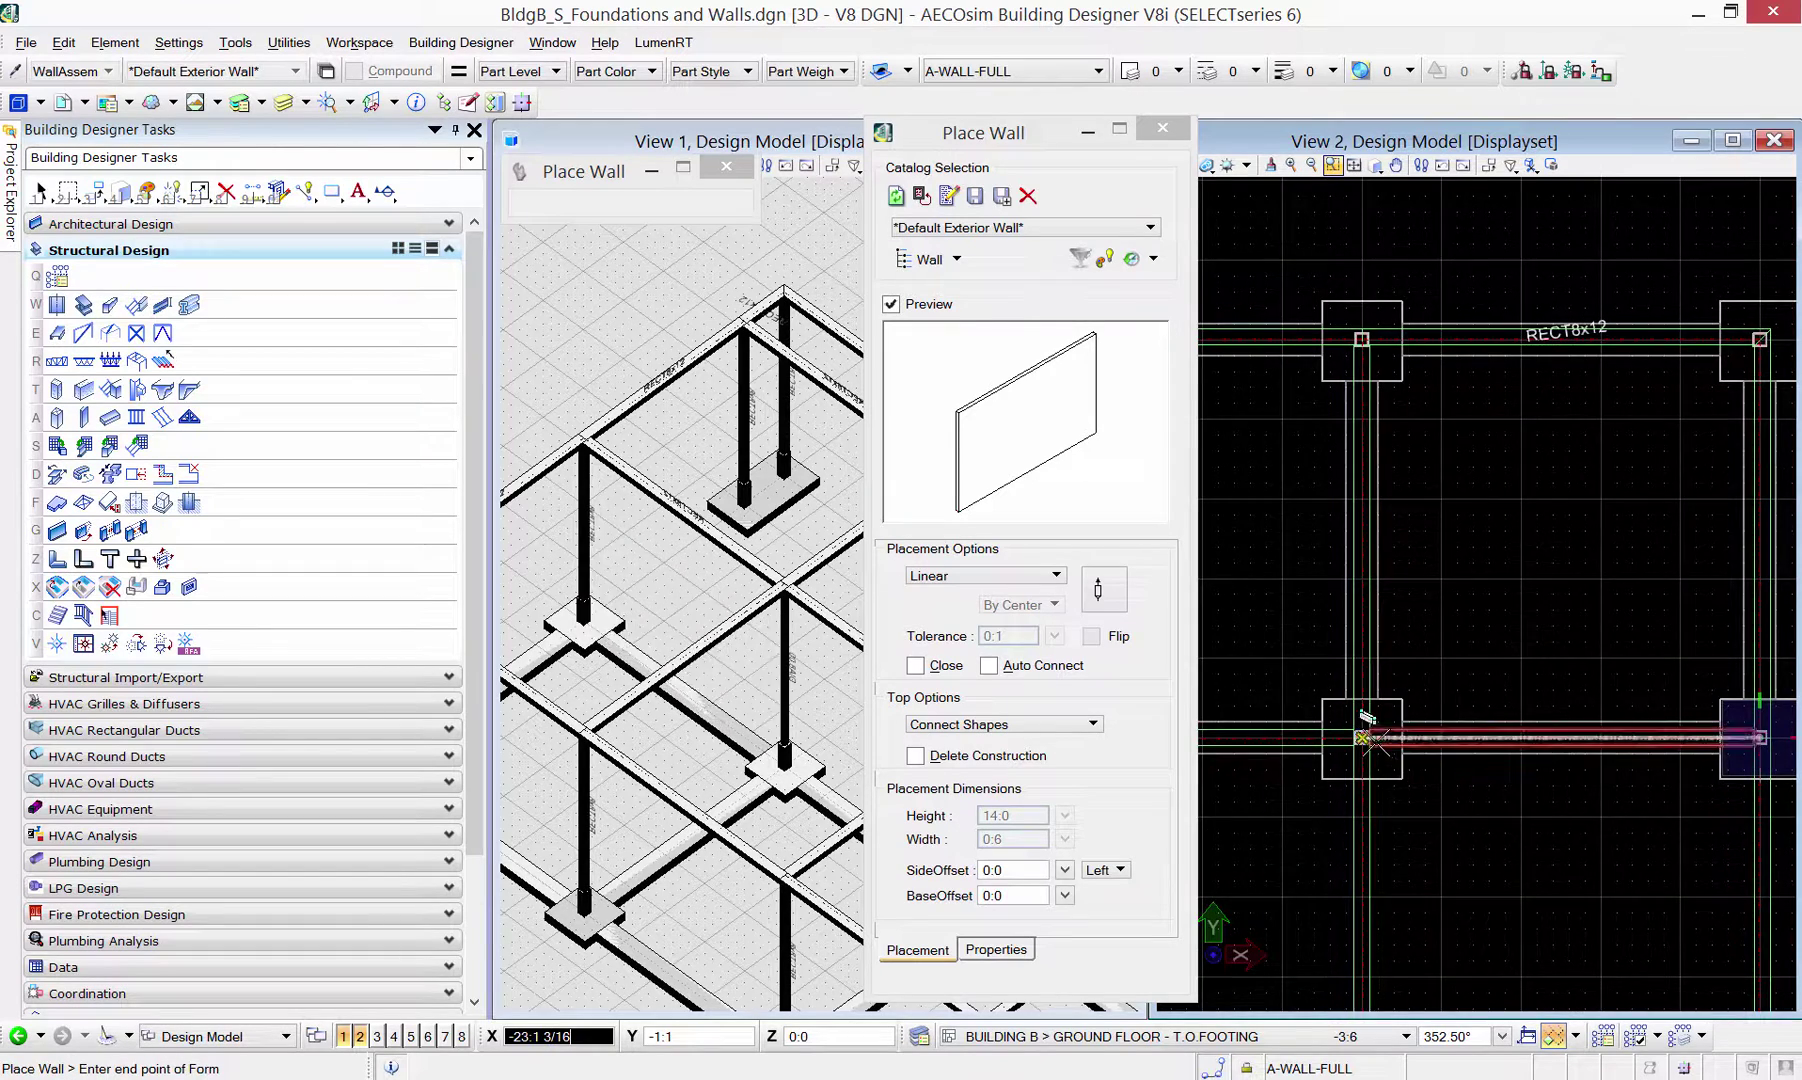
pyautogui.scroll(4, 1380, 746)
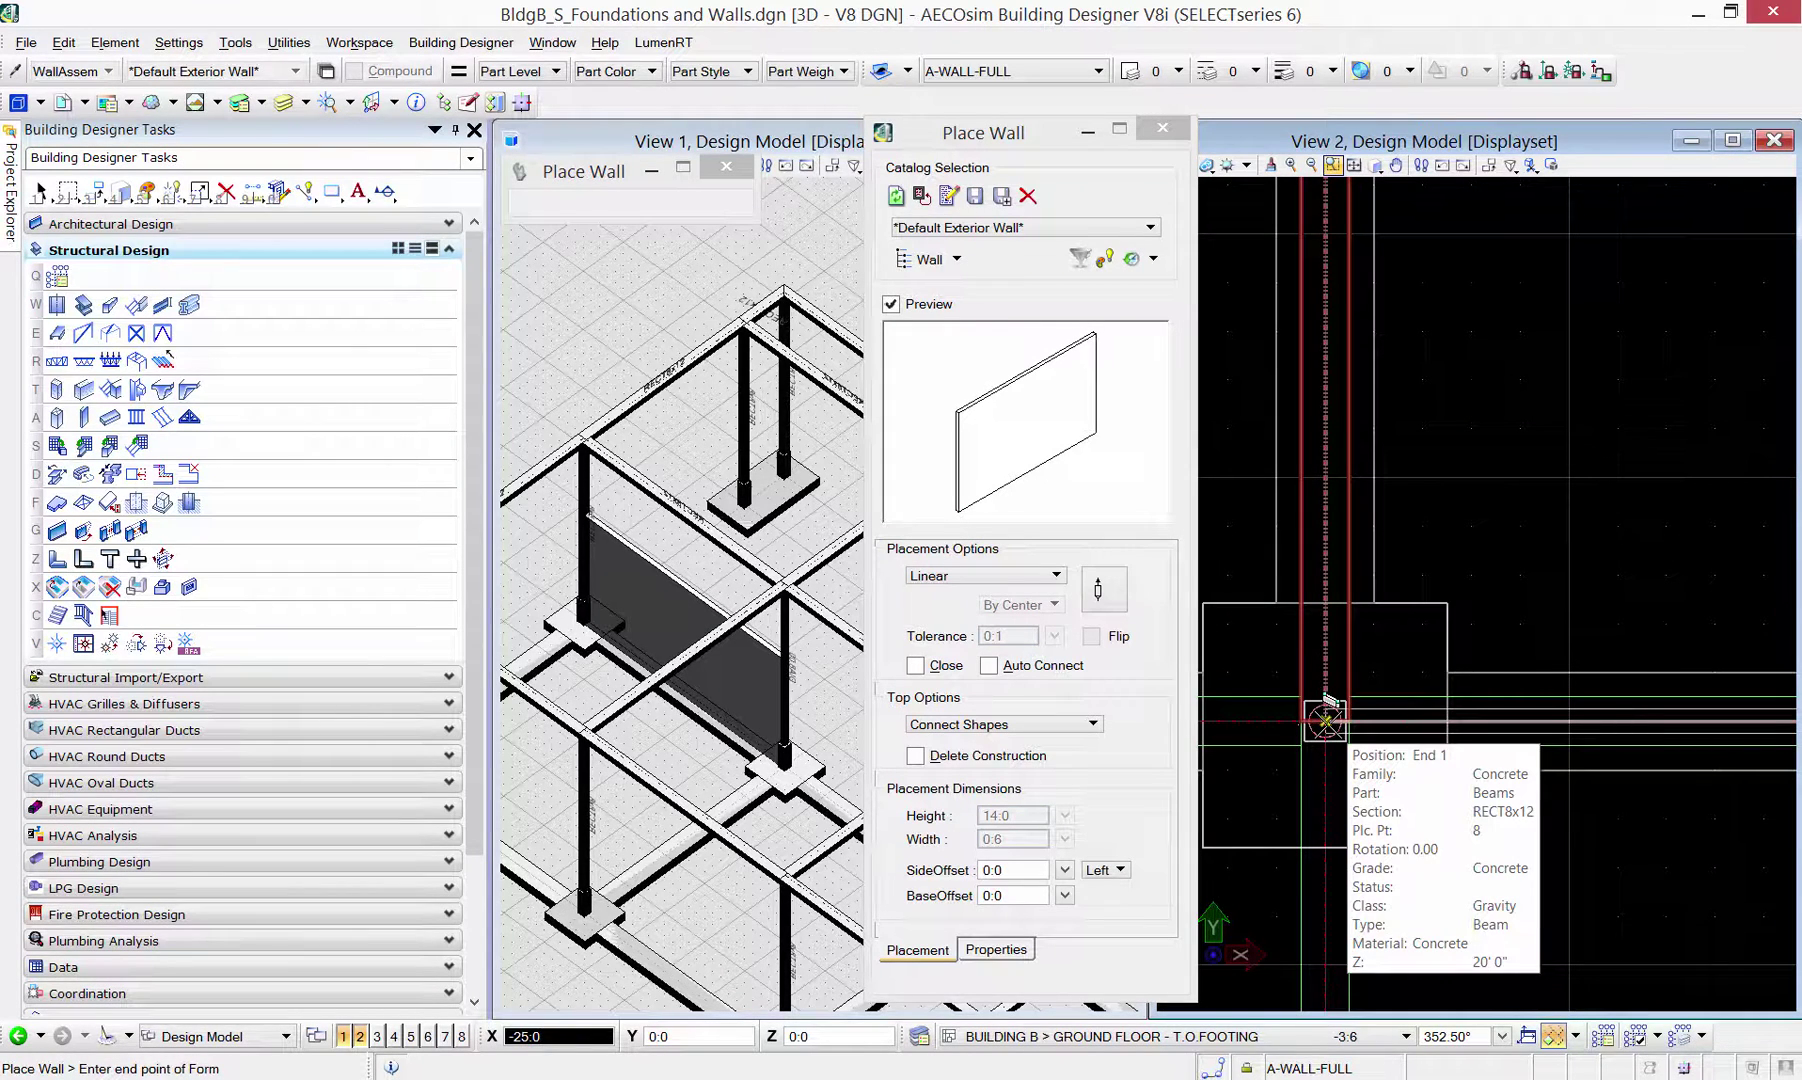
pyautogui.click(1326, 718)
pyautogui.rightClick(1316, 722)
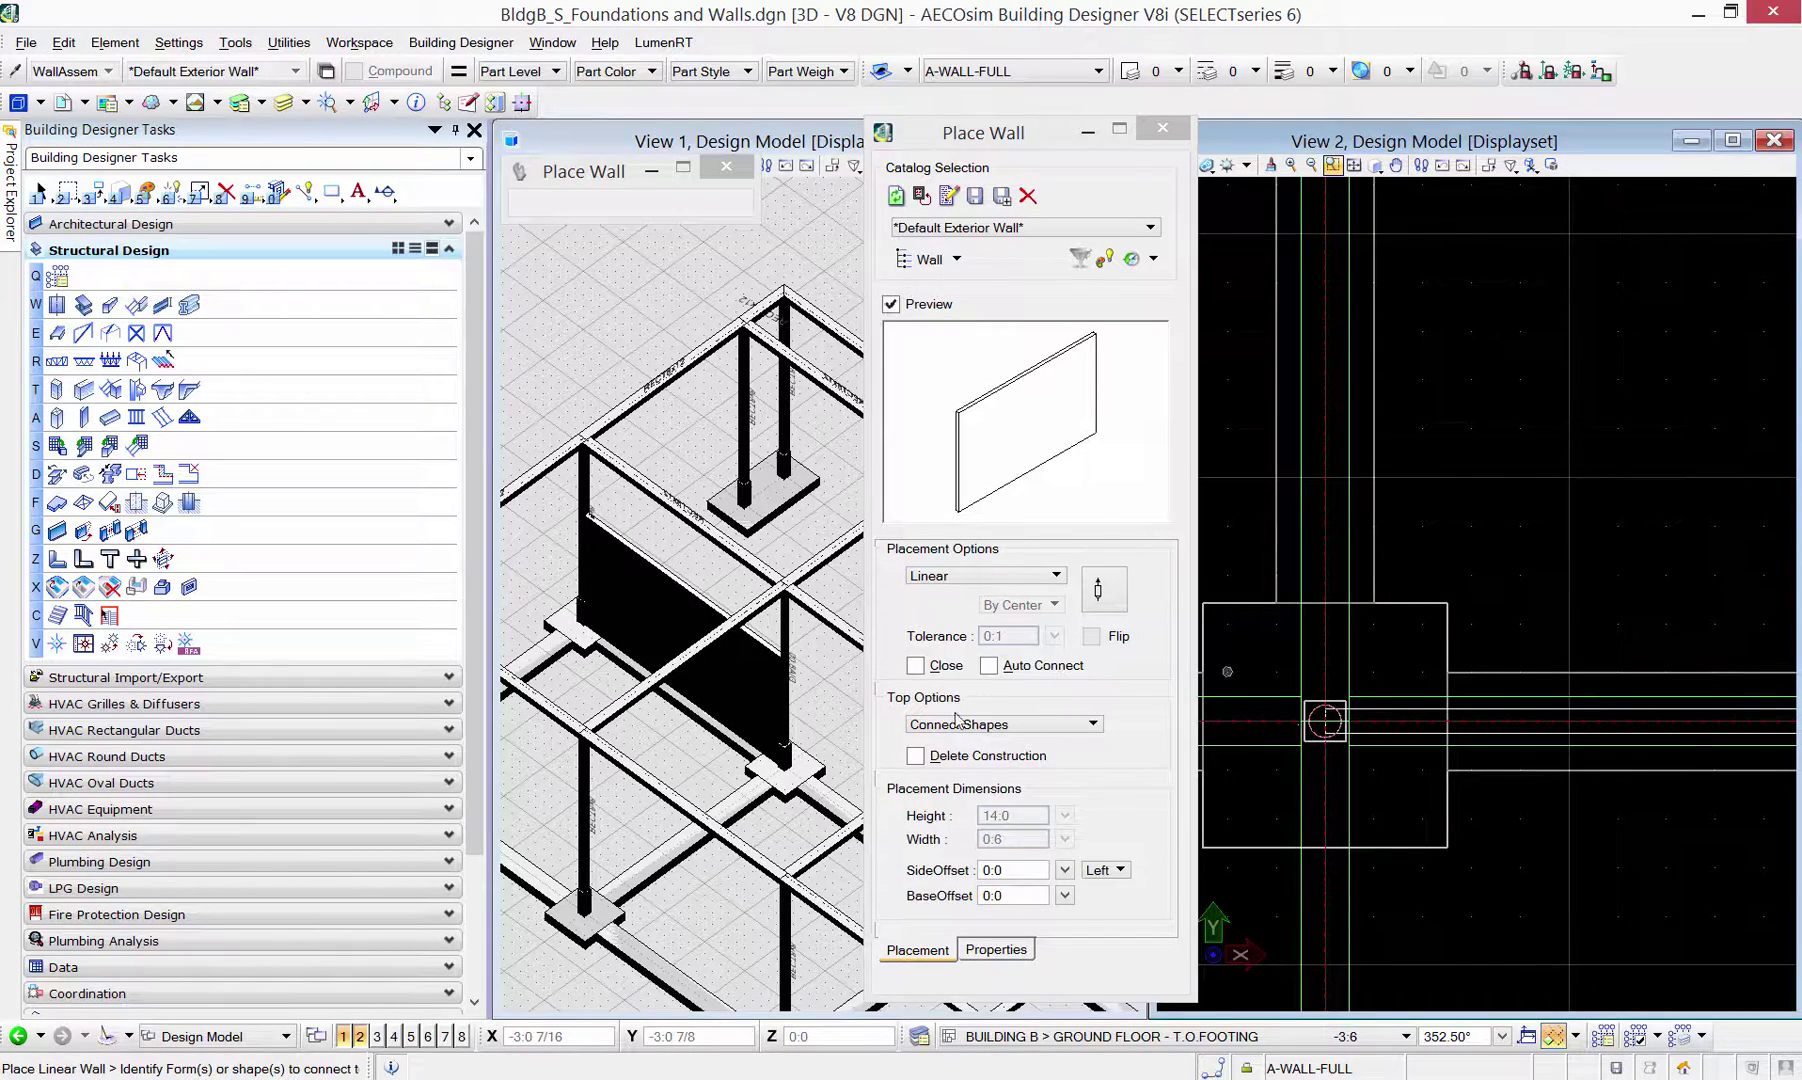
pyautogui.scroll(2, 590, 515)
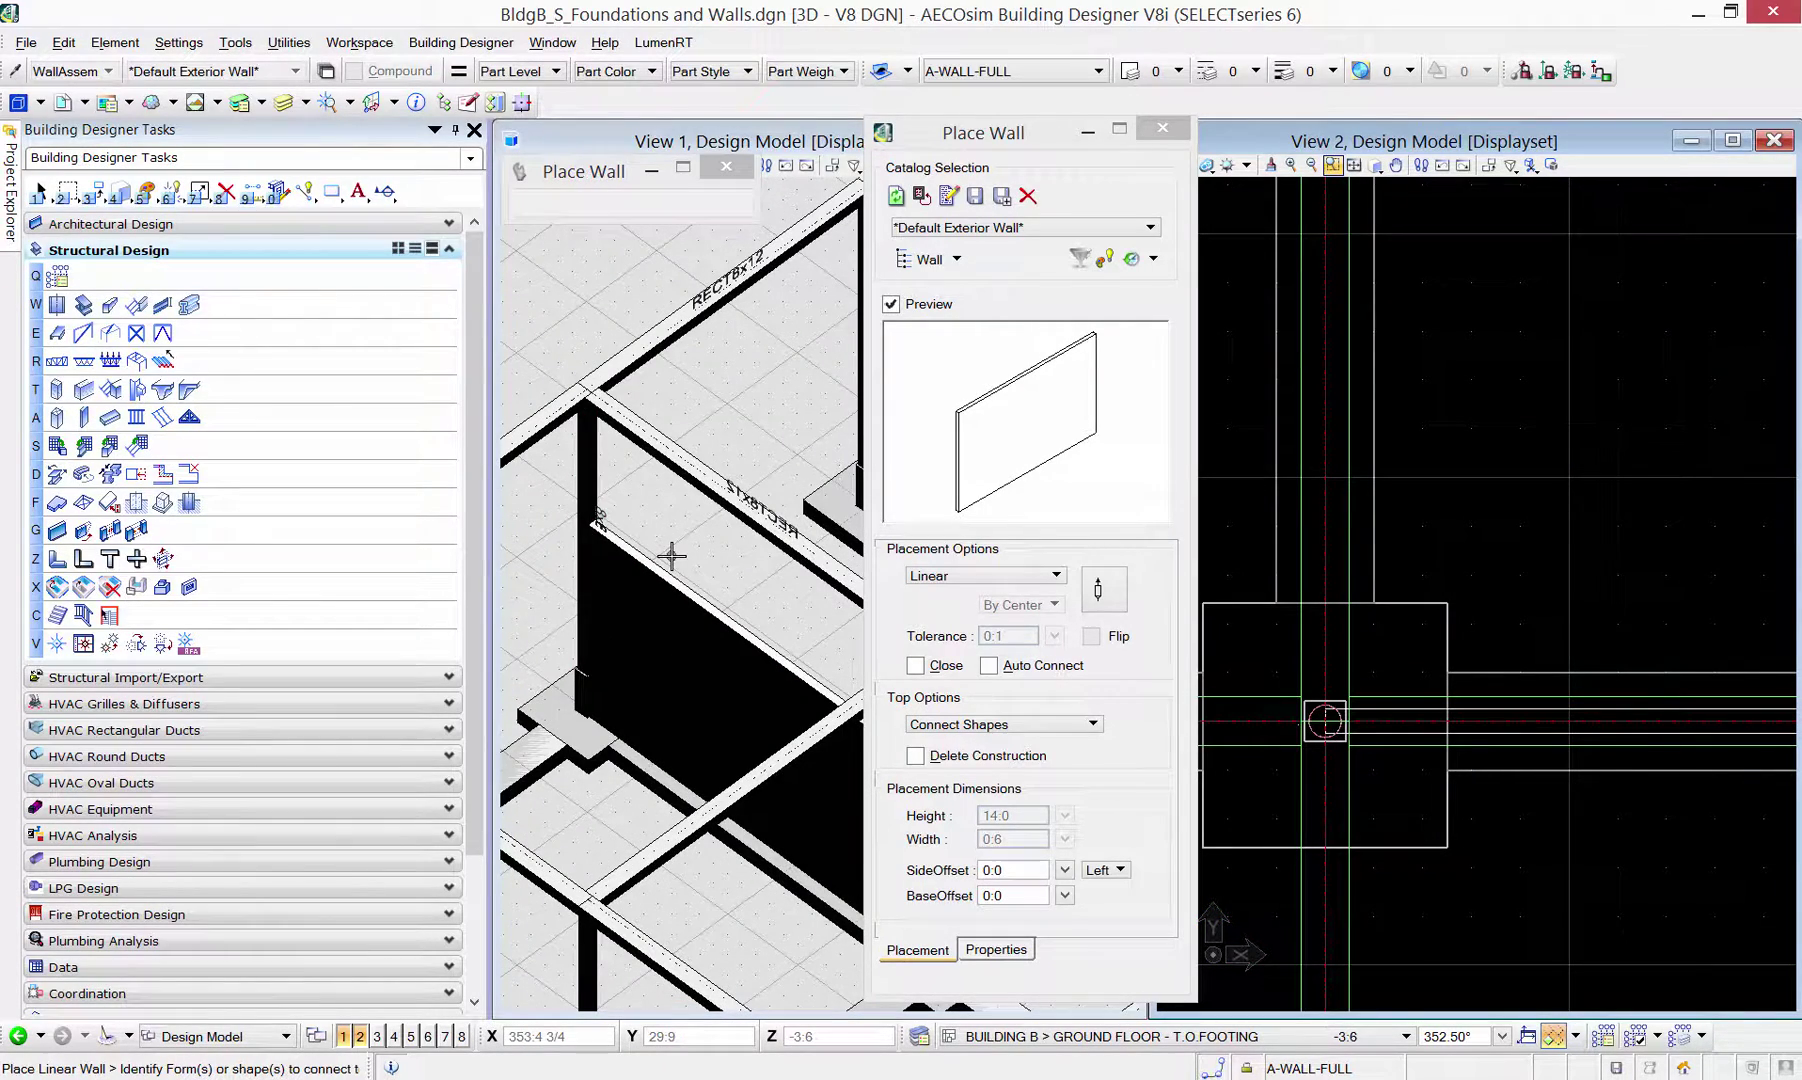
# - Exit wall placement and orbit View 1 to inspect the wall end against the DIA8.00 column
pyautogui.press('q')
pyautogui.press('Escape')
pyautogui.keyDown('shift'); pyautogui.moveTo(744, 640); pyautogui.dragTo(837, 752, button='middle'); pyautogui.keyUp('shift')
pyautogui.press('Escape')
pyautogui.scroll(2, 862, 710)
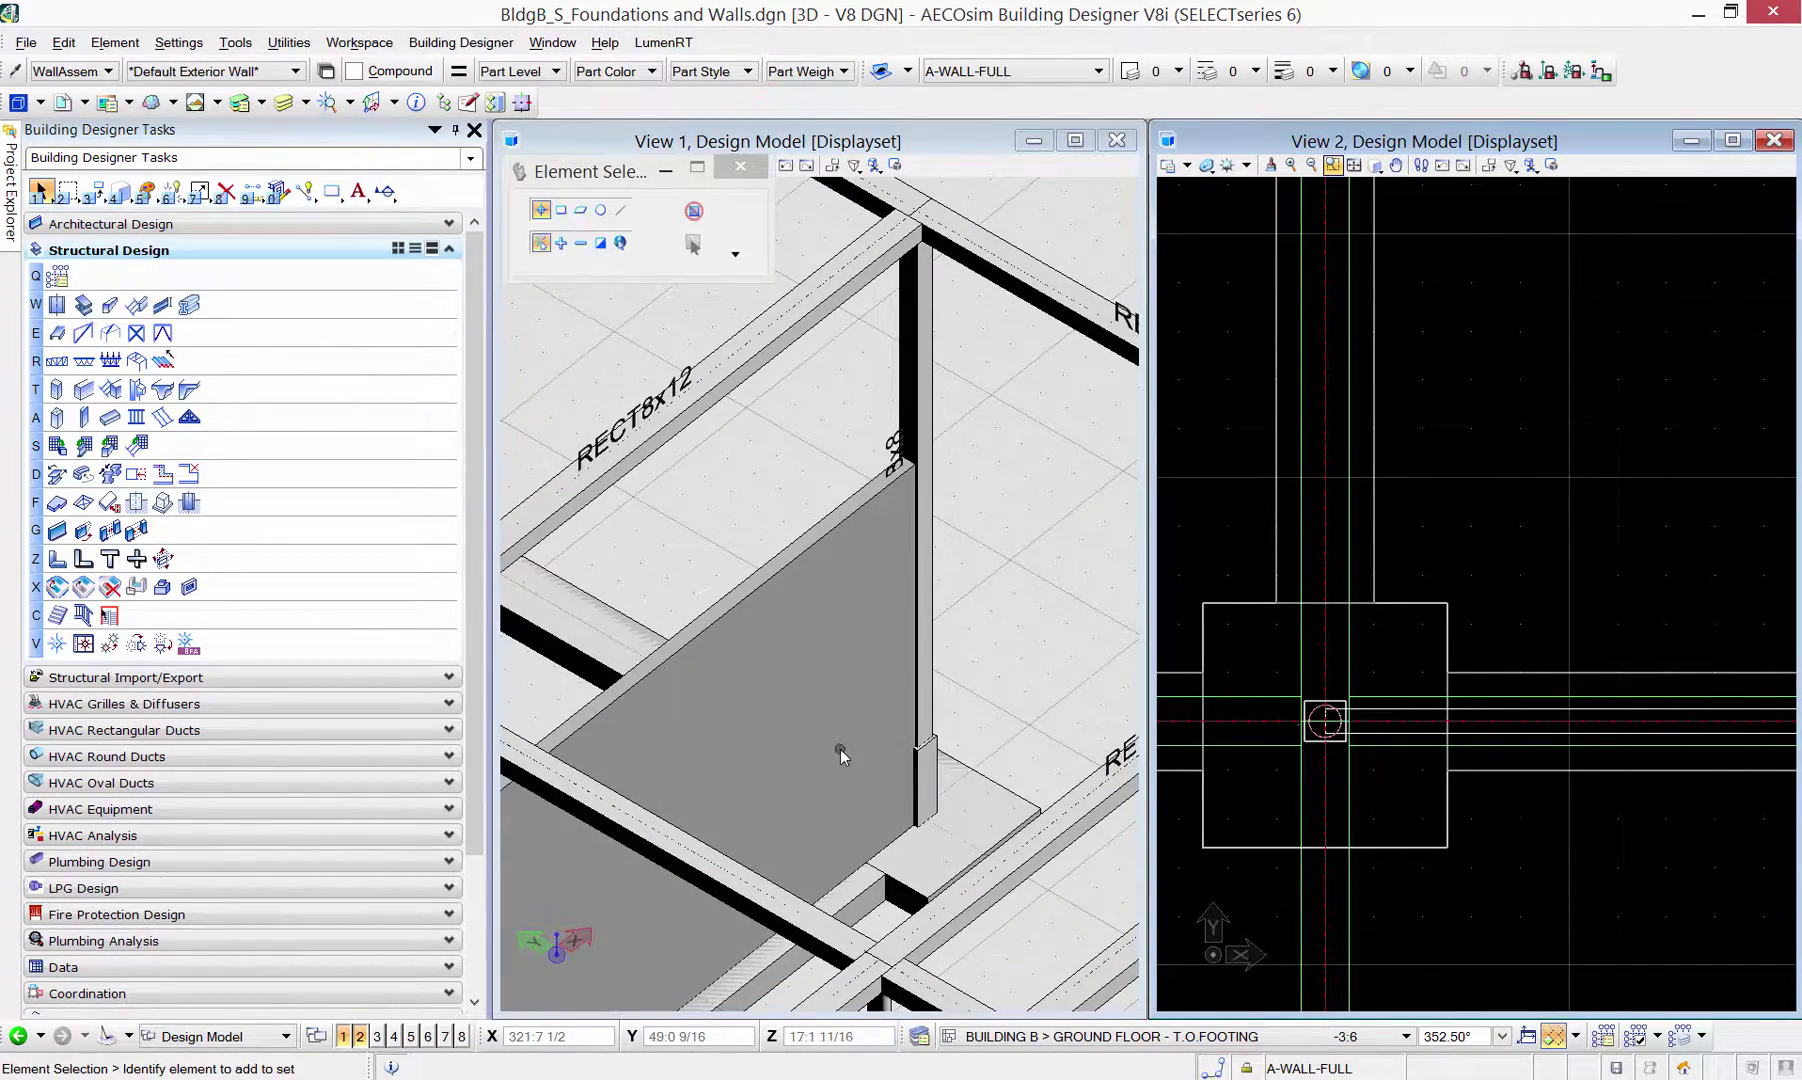
pyautogui.rightClick(978, 684)
pyautogui.keyDown('shift'); pyautogui.moveTo(986, 705); pyautogui.dragTo(985, 720, button='middle'); pyautogui.keyUp('shift')
pyautogui.keyDown('shift'); pyautogui.moveTo(880, 865); pyautogui.dragTo(688, 860, button='middle'); pyautogui.keyUp('shift')
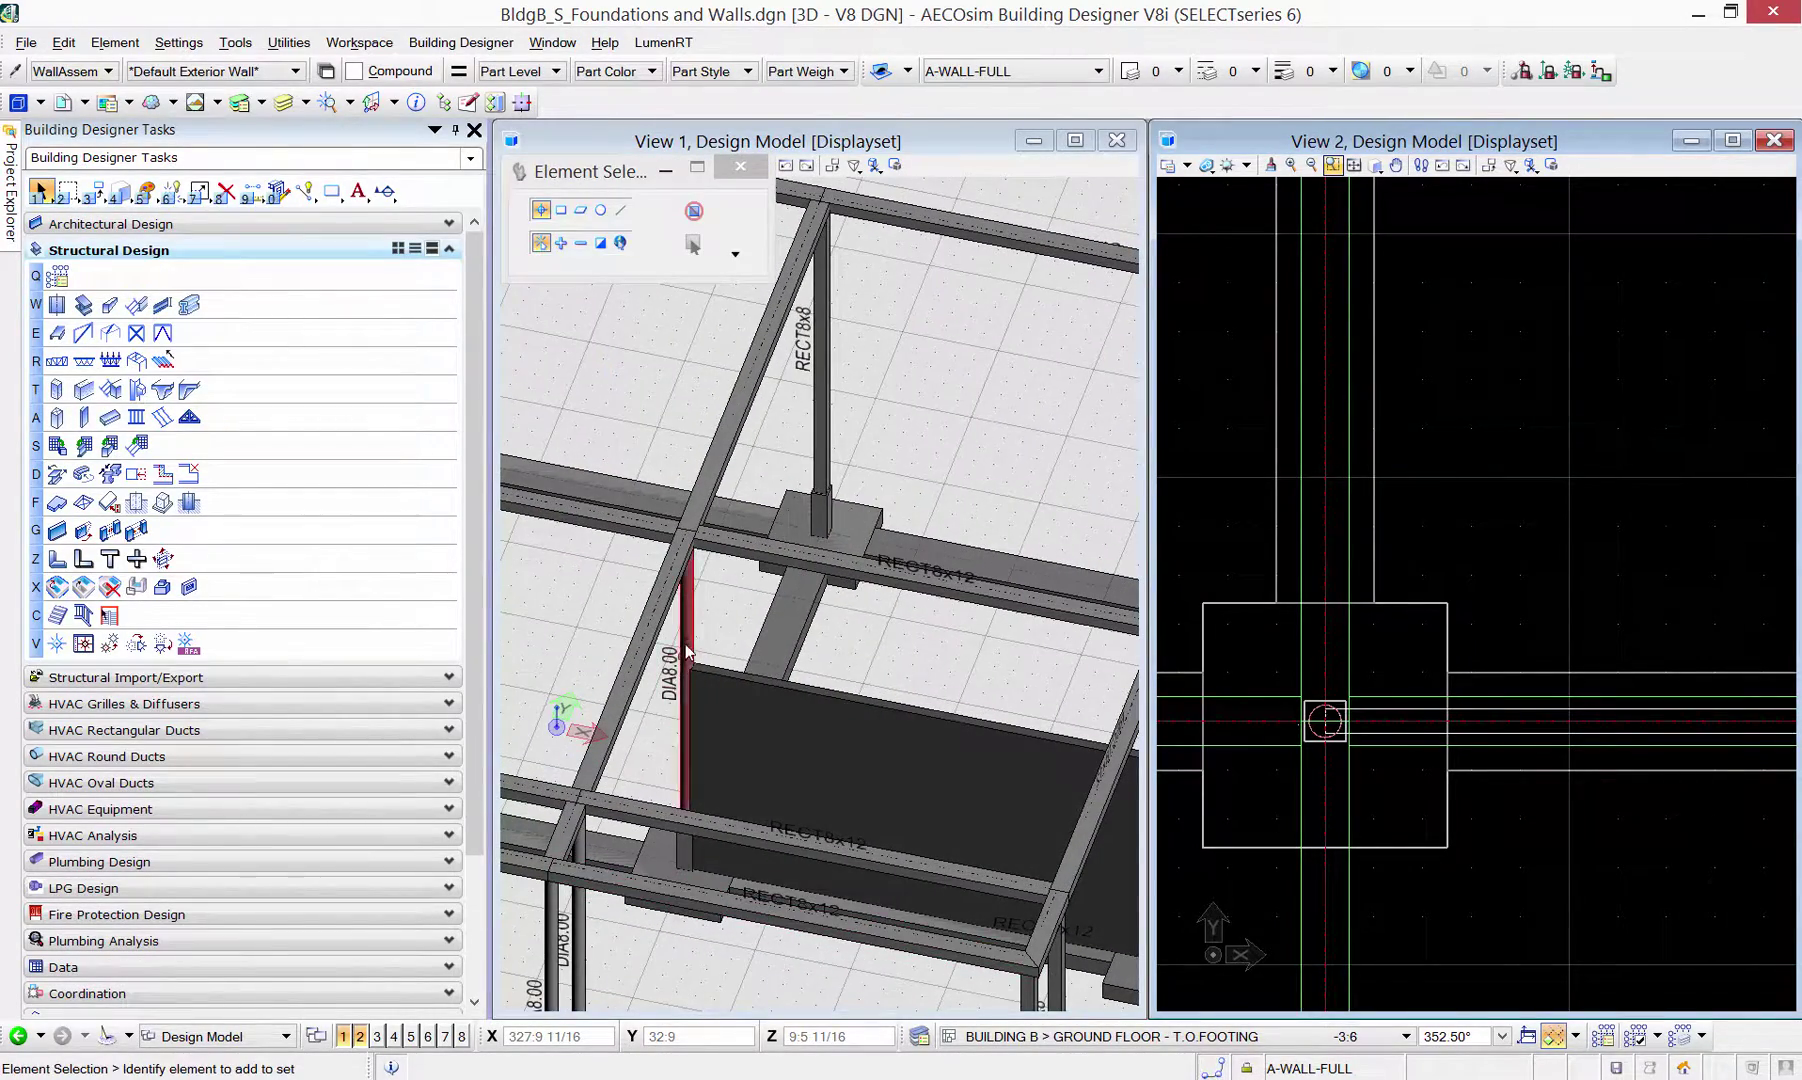
pyautogui.scroll(2, 686, 641)
pyautogui.scroll(3, 687, 648)
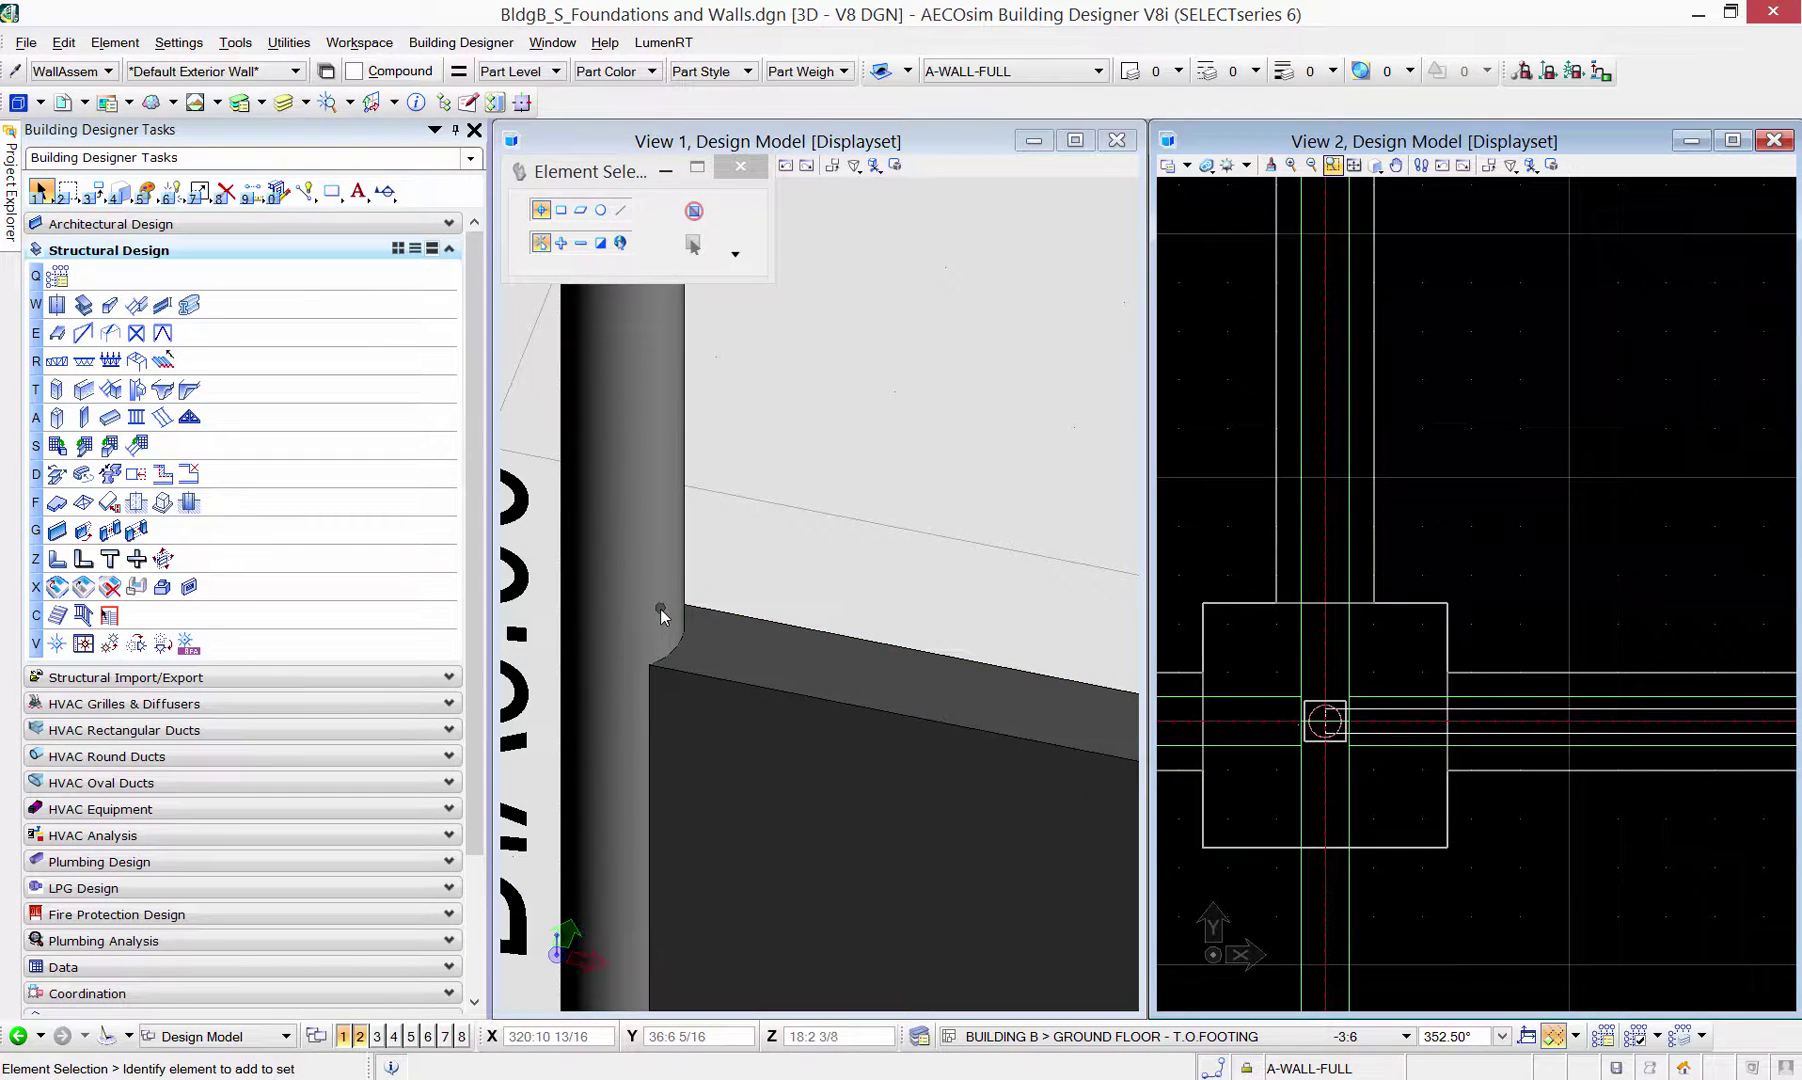
pyautogui.click(62, 102)
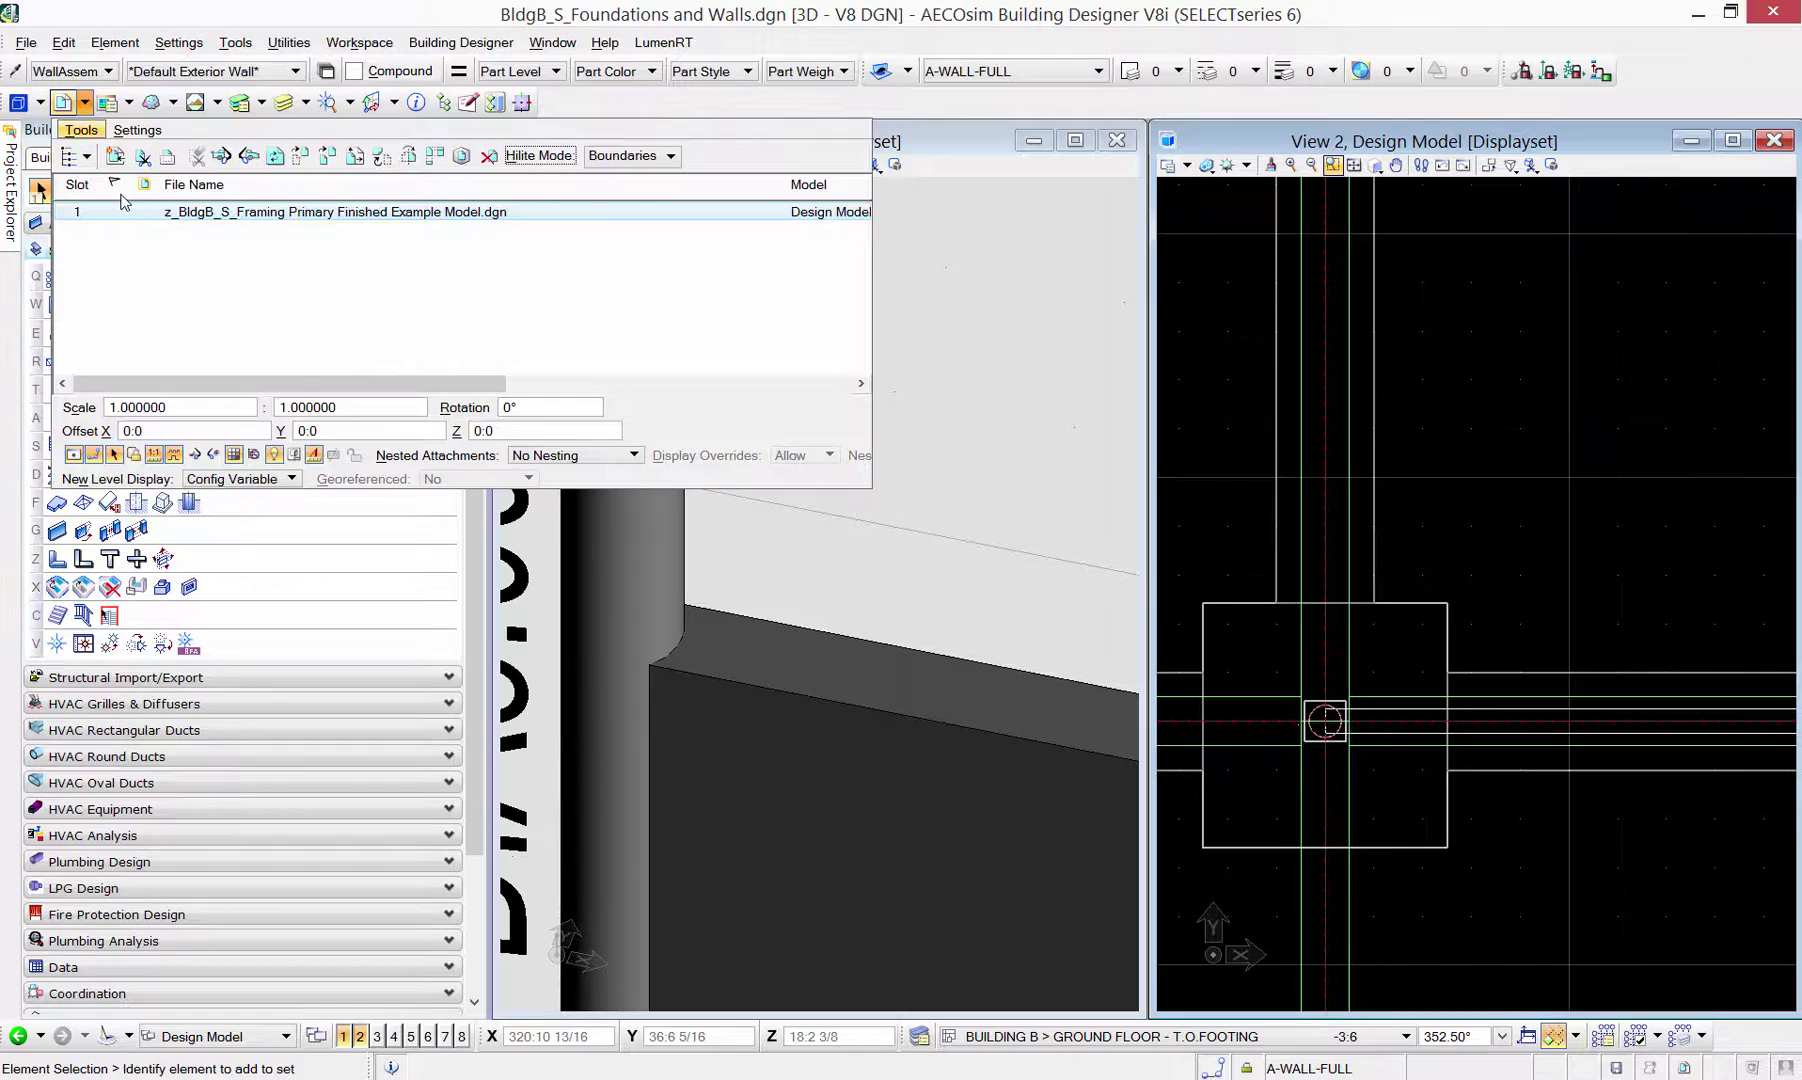
pyautogui.click(72, 456)
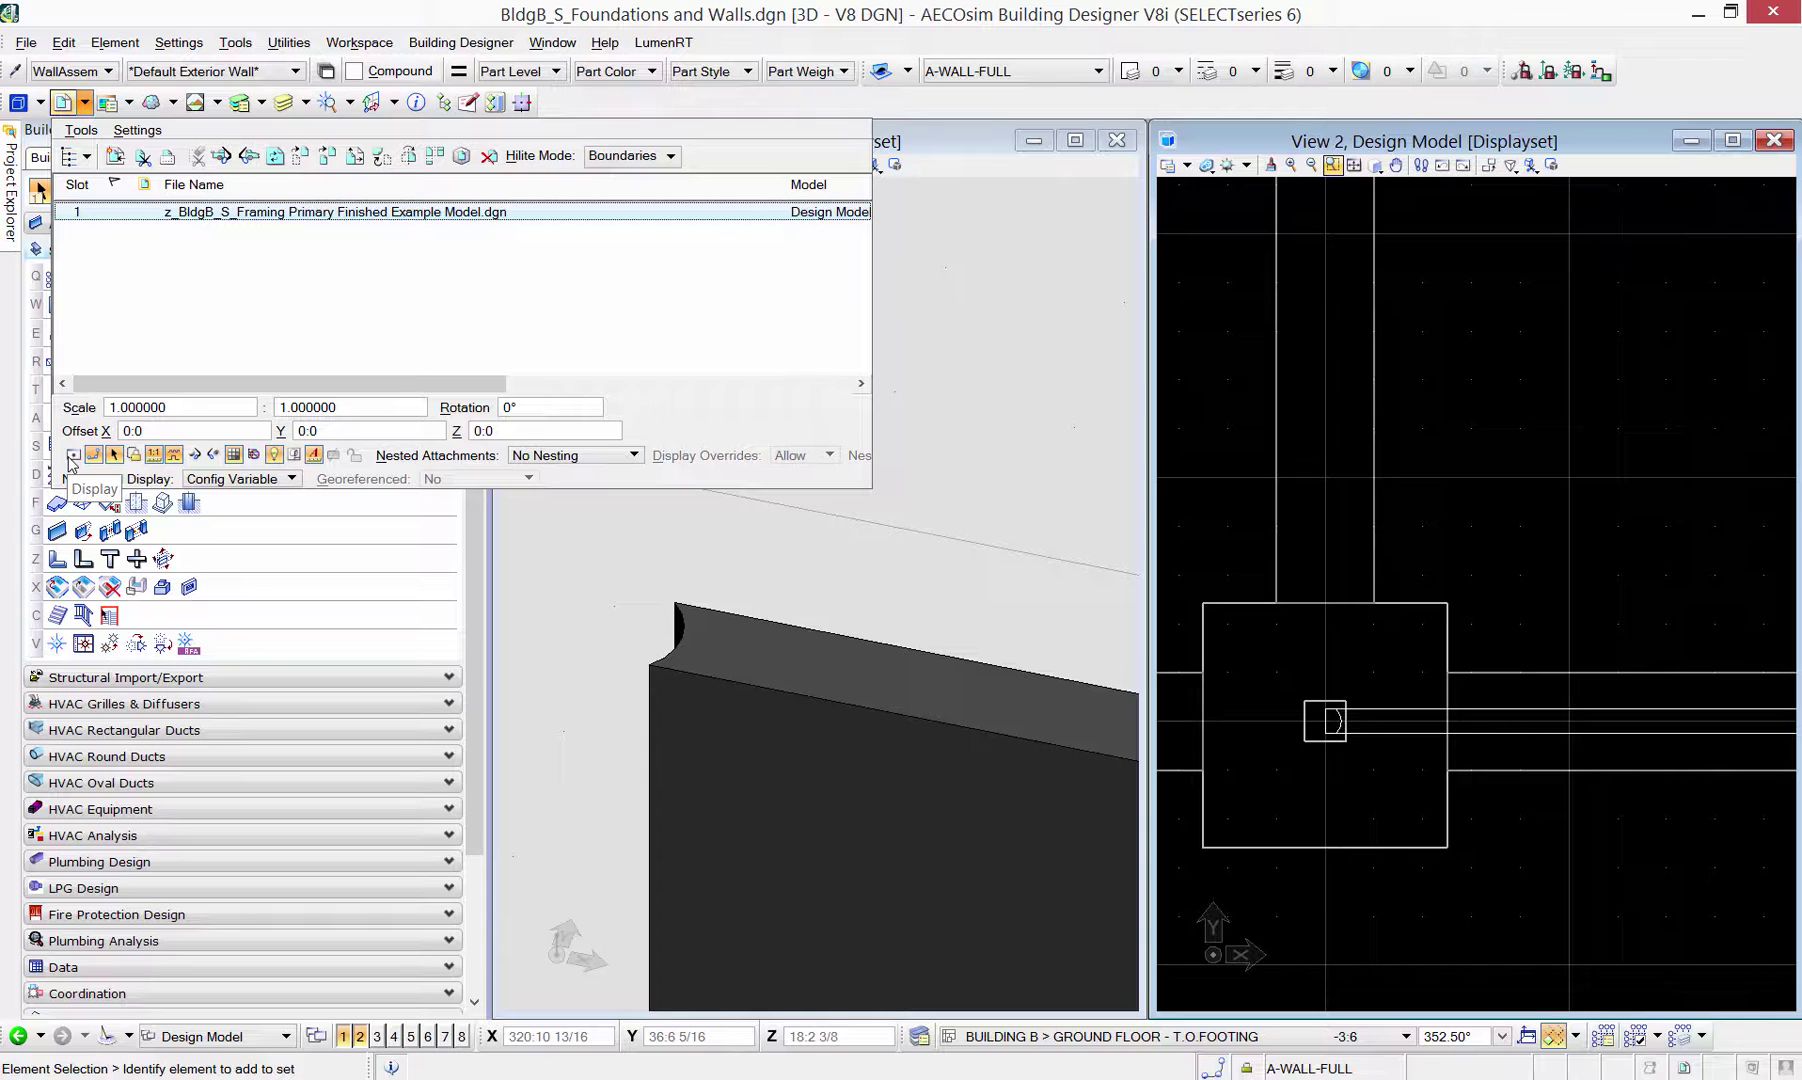
pyautogui.click(72, 456)
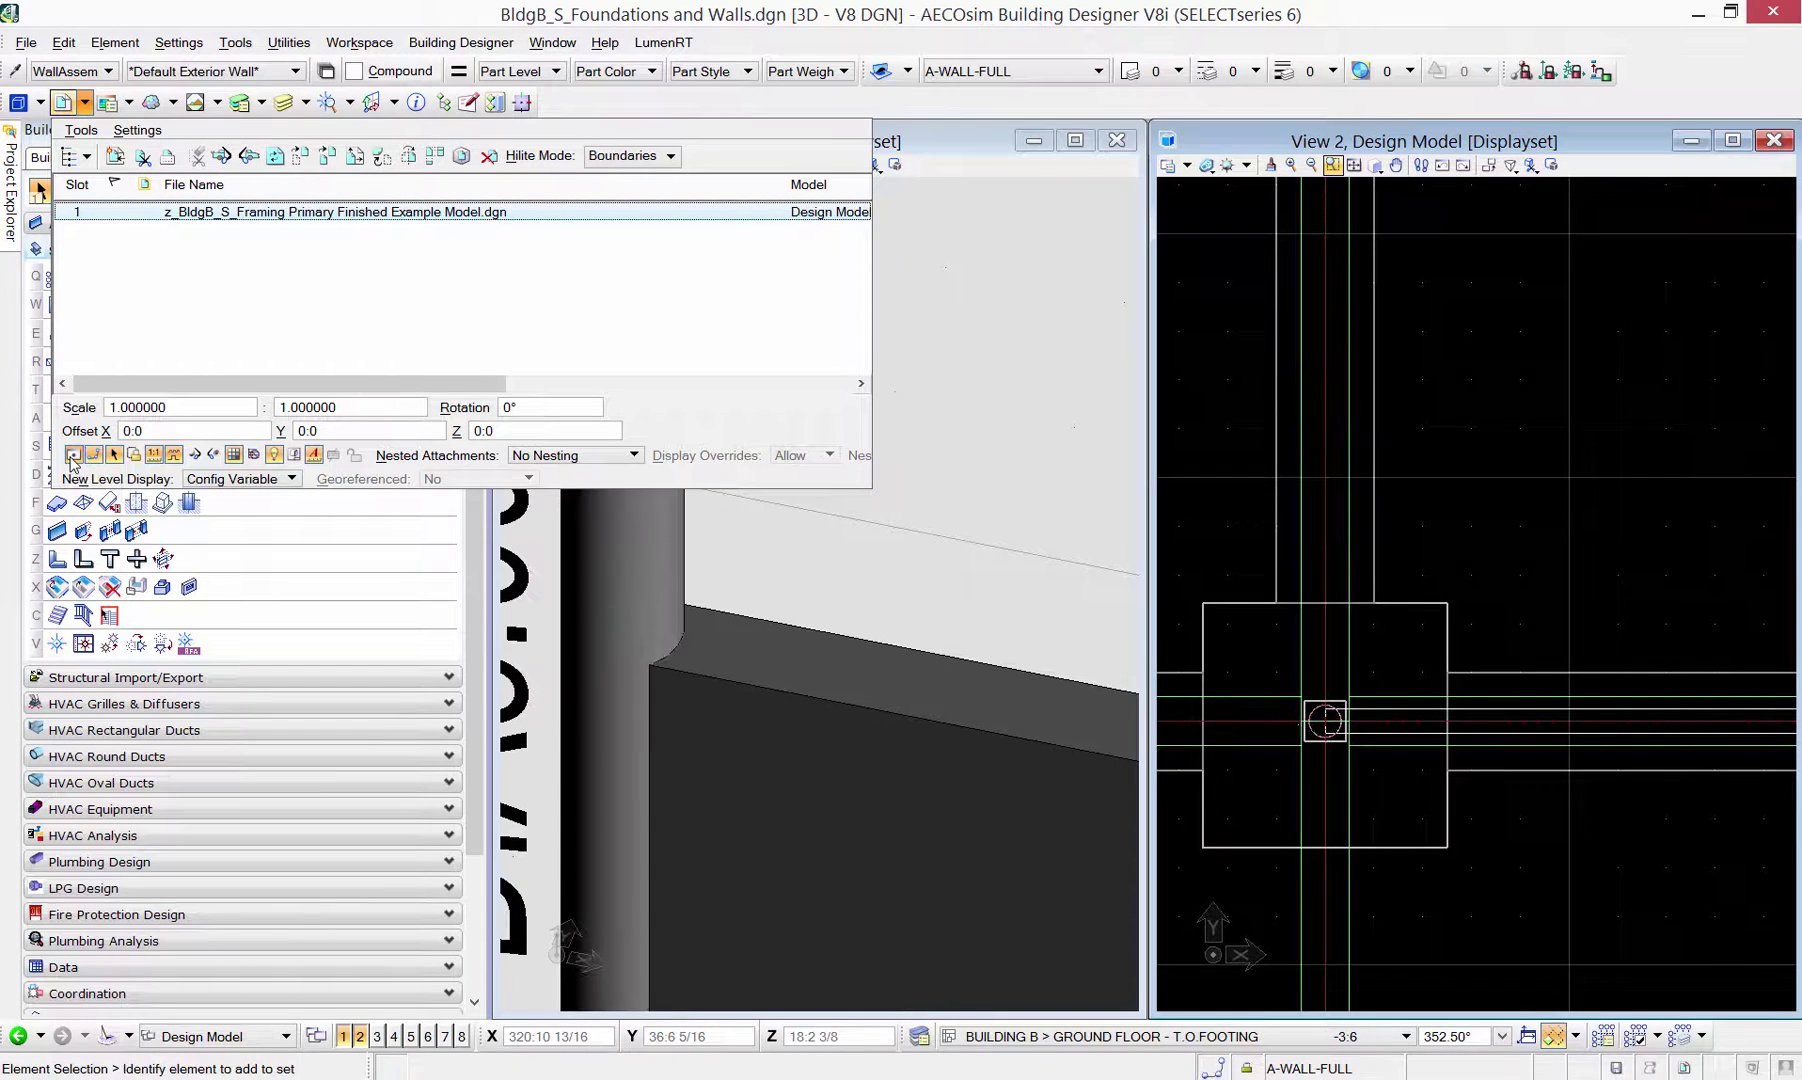
pyautogui.click(84, 102)
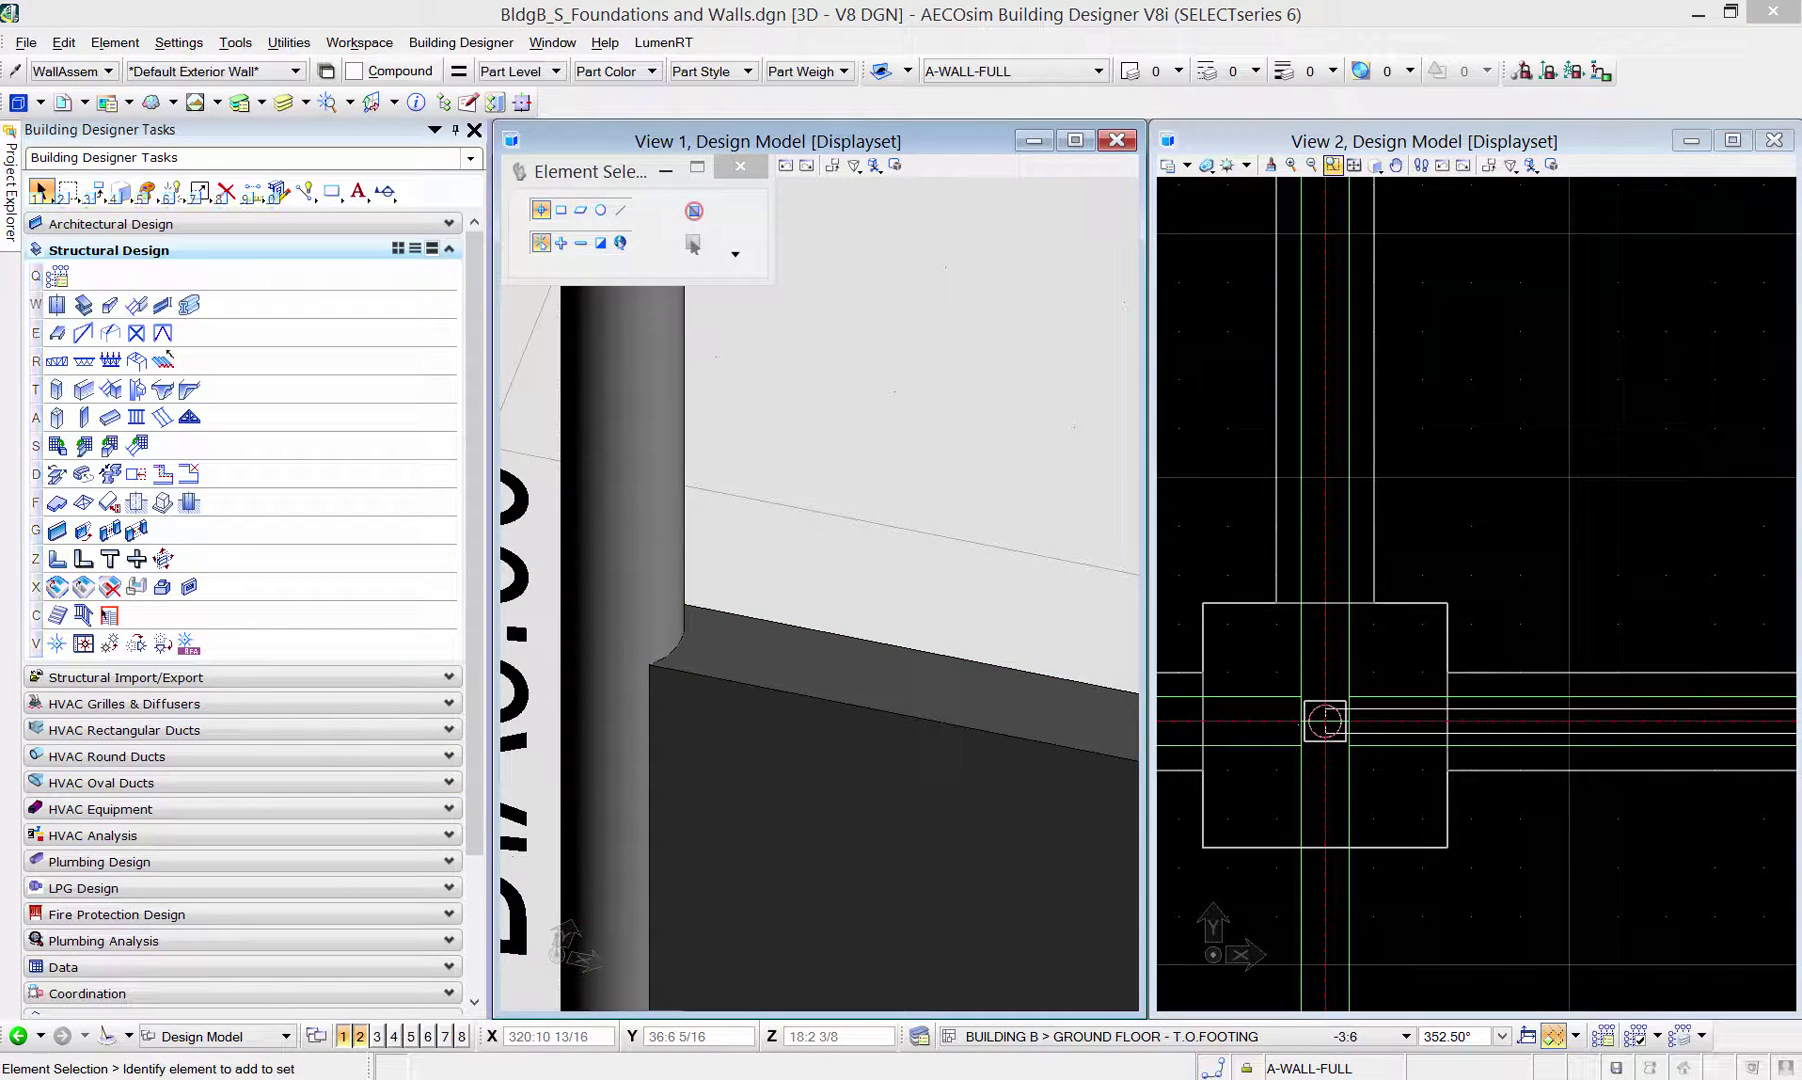